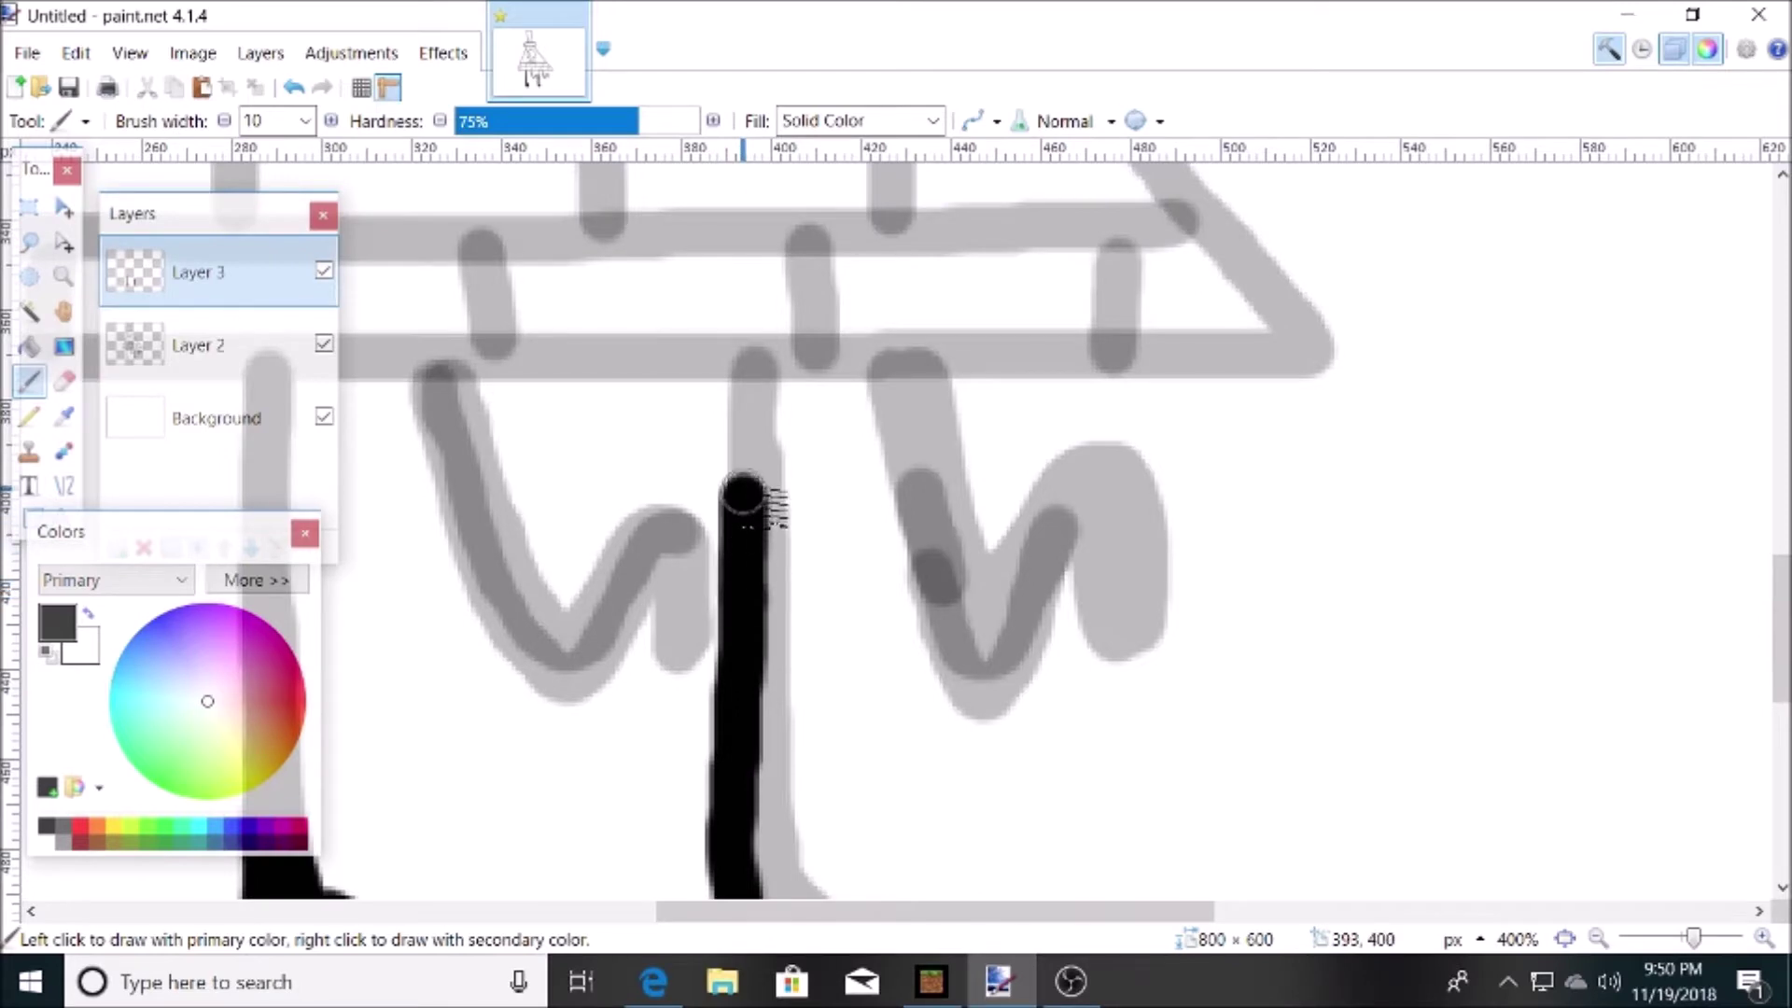
# Step: Finish painting the right straight leg and its foot in black, and trace the curved limb between the two legs
pyautogui.moveTo(764, 718); pyautogui.dragTo(788, 868)
pyautogui.scroll(-3, 752, 597)
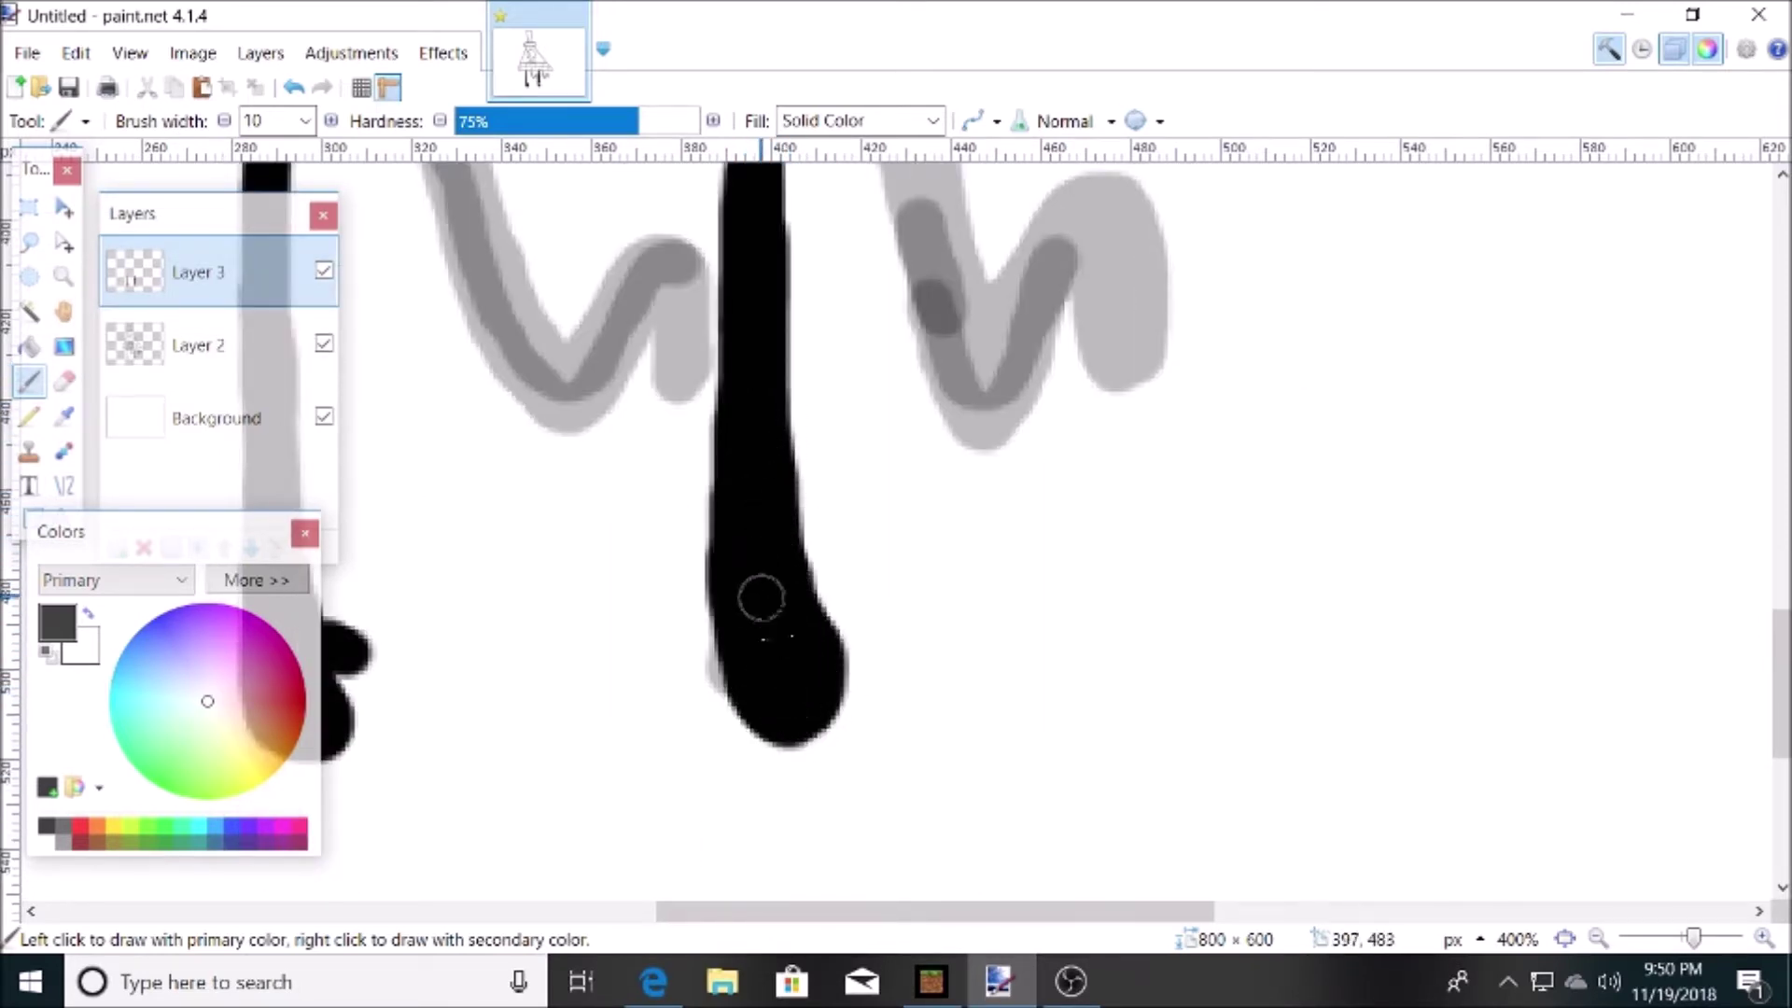
pyautogui.scroll(3, 731, 571)
pyautogui.hscroll(-2, 788, 910)
pyautogui.moveTo(728, 364)
pyautogui.mouseDown()
pyautogui.moveTo(740, 496)
pyautogui.moveTo(798, 649)
pyautogui.mouseUp()
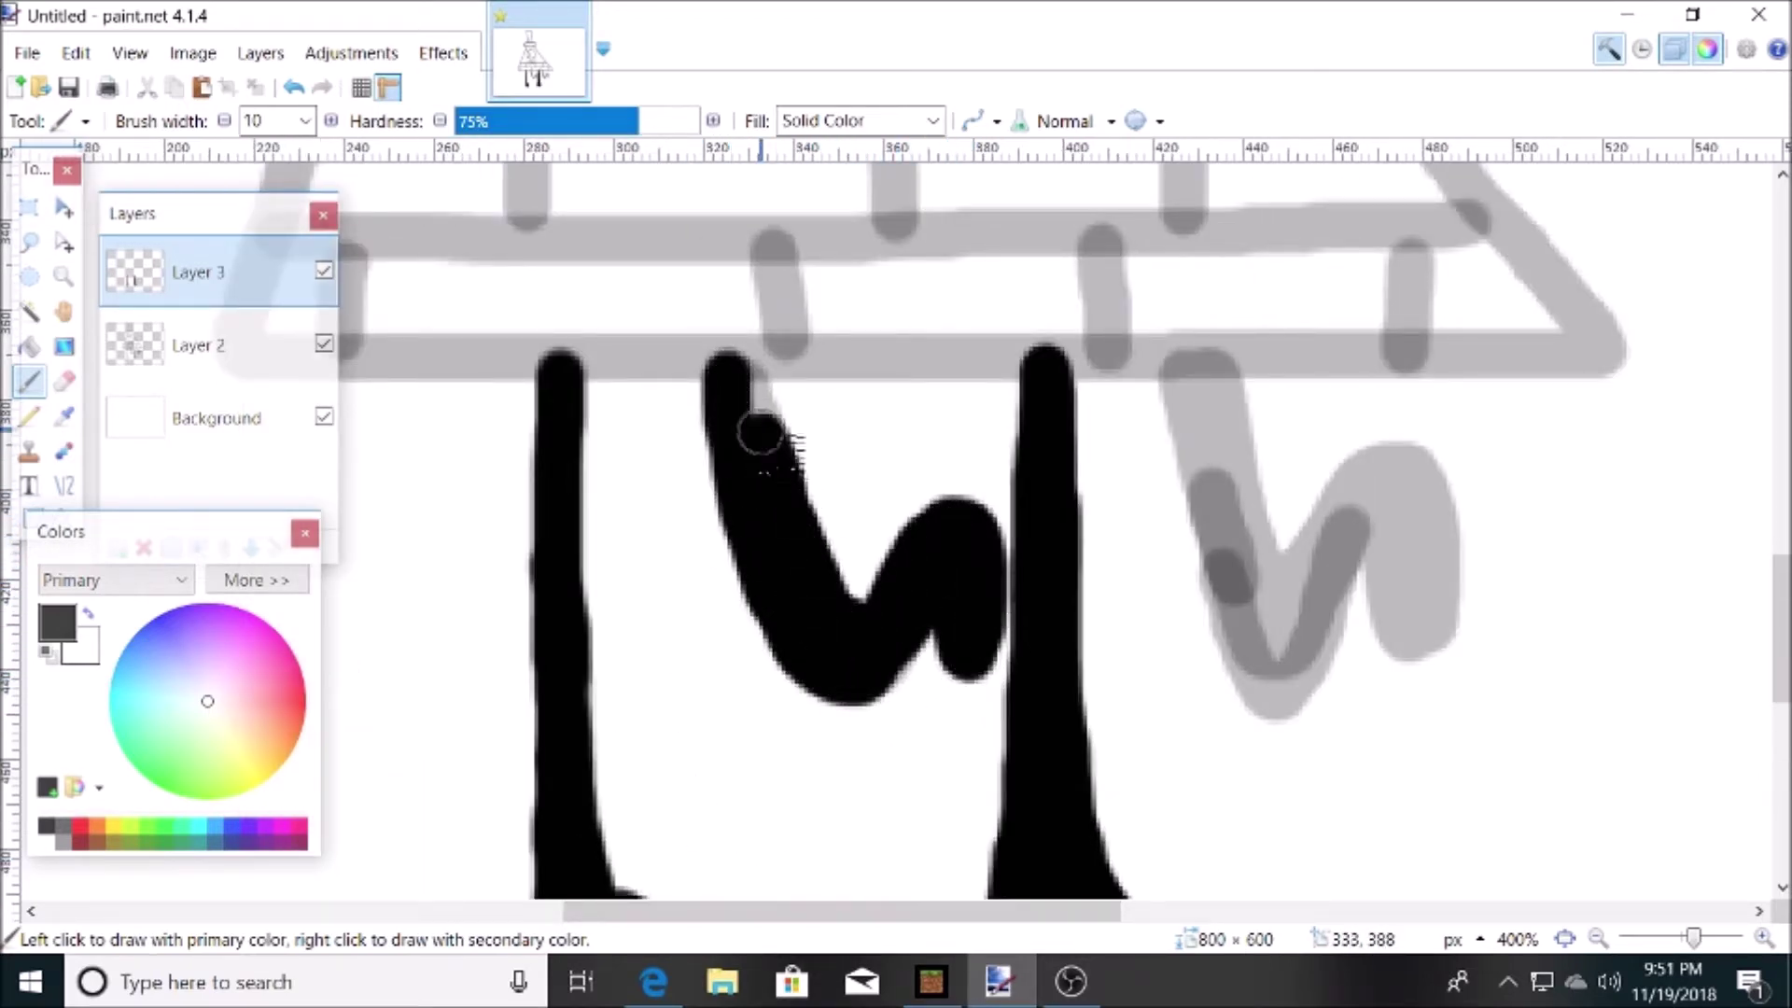
pyautogui.hscroll(4, 967, 903)
pyautogui.moveTo(686, 376); pyautogui.dragTo(719, 369)
pyautogui.moveTo(698, 506)
pyautogui.mouseDown()
pyautogui.moveTo(726, 632)
pyautogui.moveTo(789, 696)
pyautogui.moveTo(876, 580)
pyautogui.mouseUp()
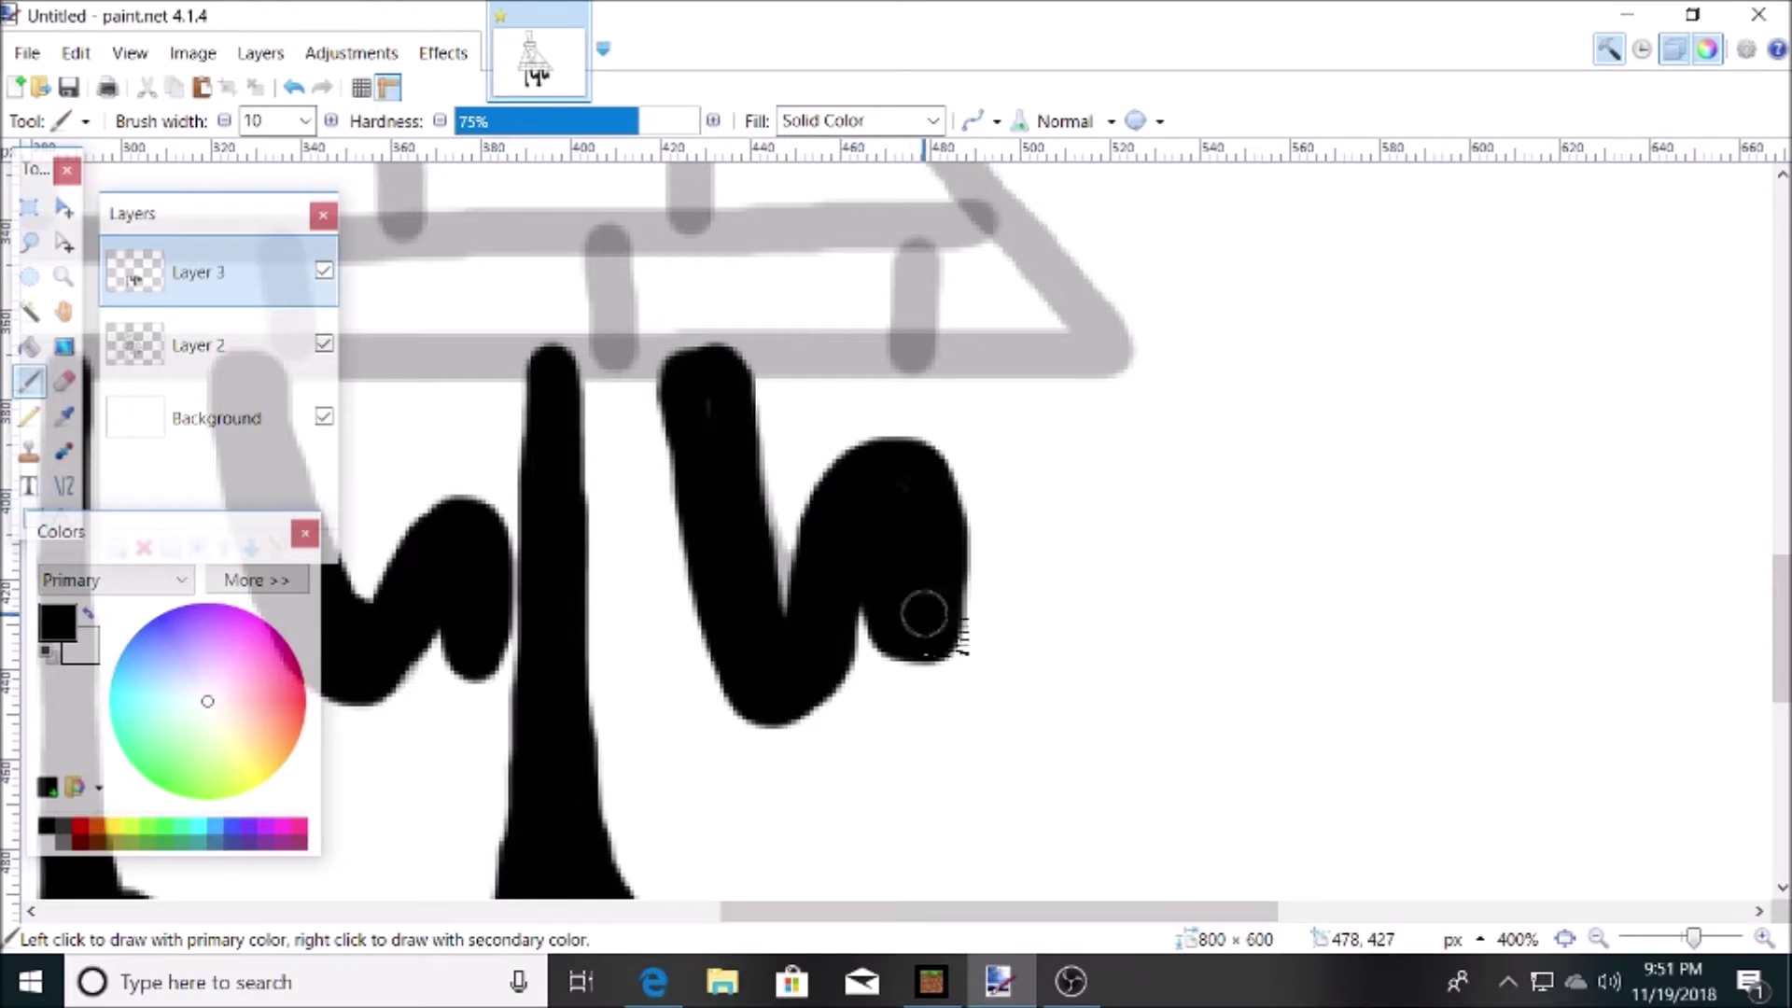
pyautogui.click(293, 90)
pyautogui.moveTo(726, 364); pyautogui.dragTo(713, 516)
pyautogui.moveTo(814, 690)
pyautogui.mouseDown()
pyautogui.moveTo(859, 546)
pyautogui.moveTo(912, 640)
pyautogui.mouseUp()
pyautogui.click(293, 87)
# Step: Trace the curved limb right of the legs and the triangle's bottom edge in black on Layer 3
pyautogui.moveTo(727, 366)
pyautogui.mouseDown()
pyautogui.moveTo(712, 452)
pyautogui.moveTo(760, 702)
pyautogui.moveTo(868, 532)
pyautogui.mouseUp()
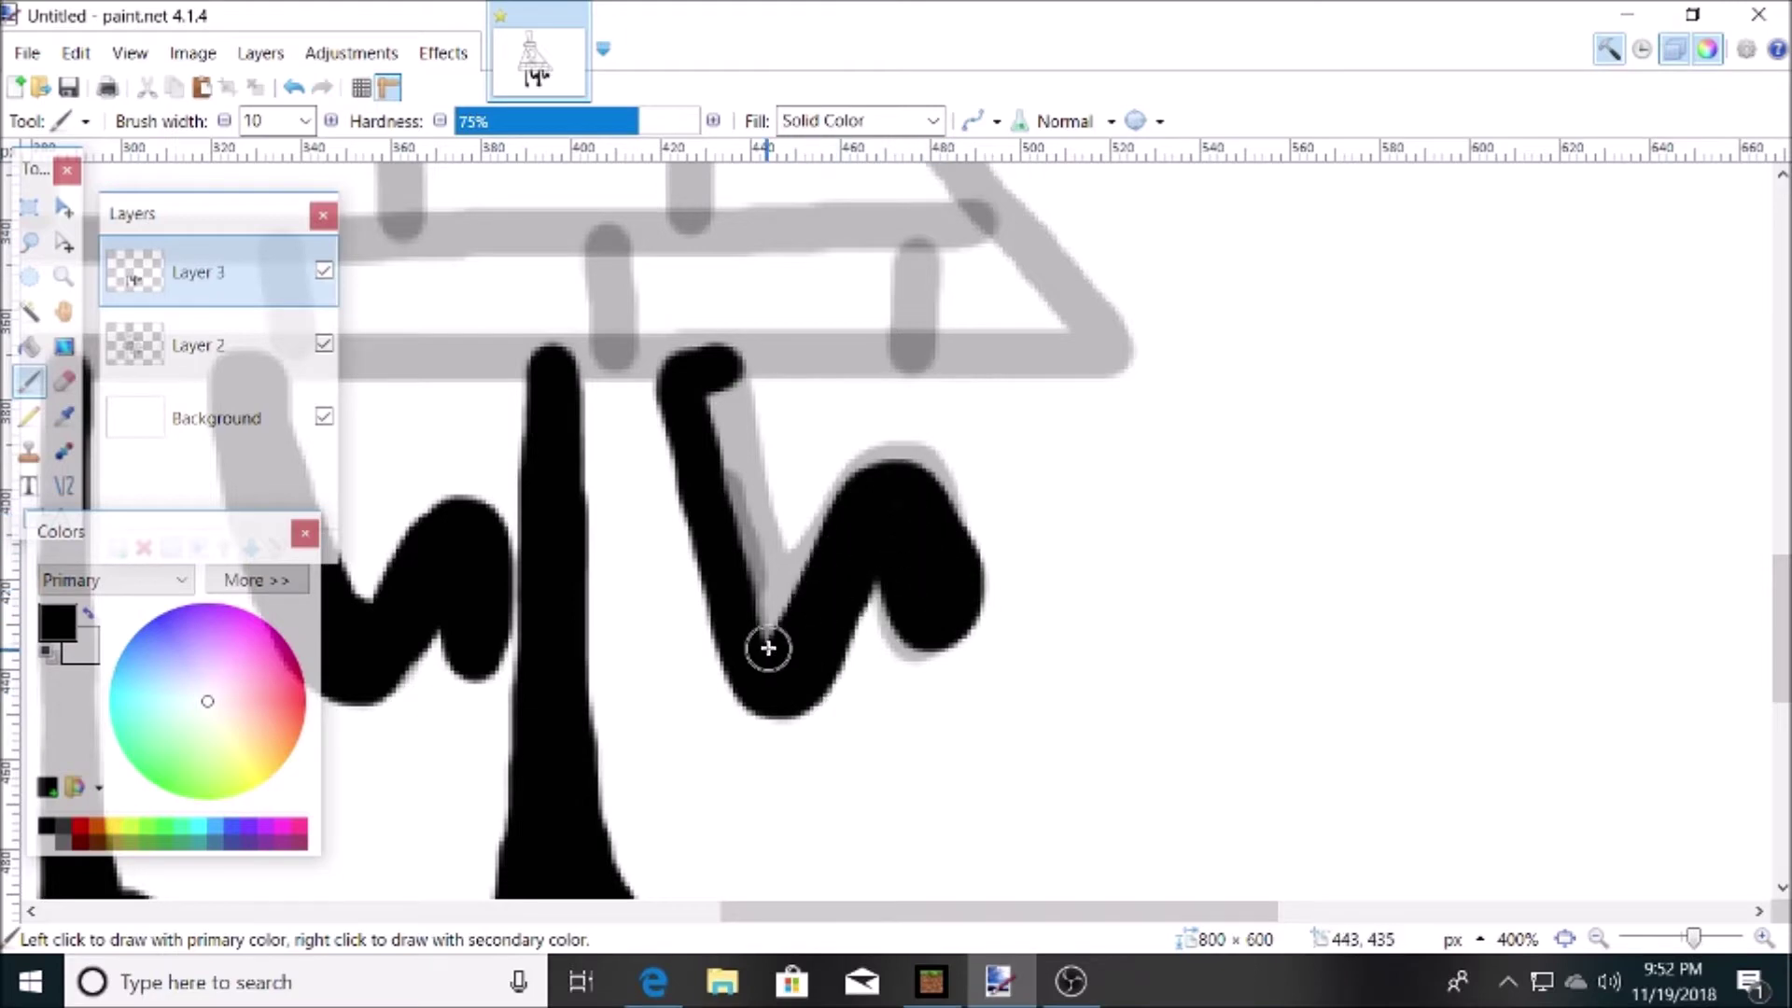
pyautogui.hscroll(-10, 839, 880)
pyautogui.scroll(5, 644, 821)
pyautogui.moveTo(571, 761); pyautogui.dragTo(1707, 763)
pyautogui.scroll(2, 579, 876)
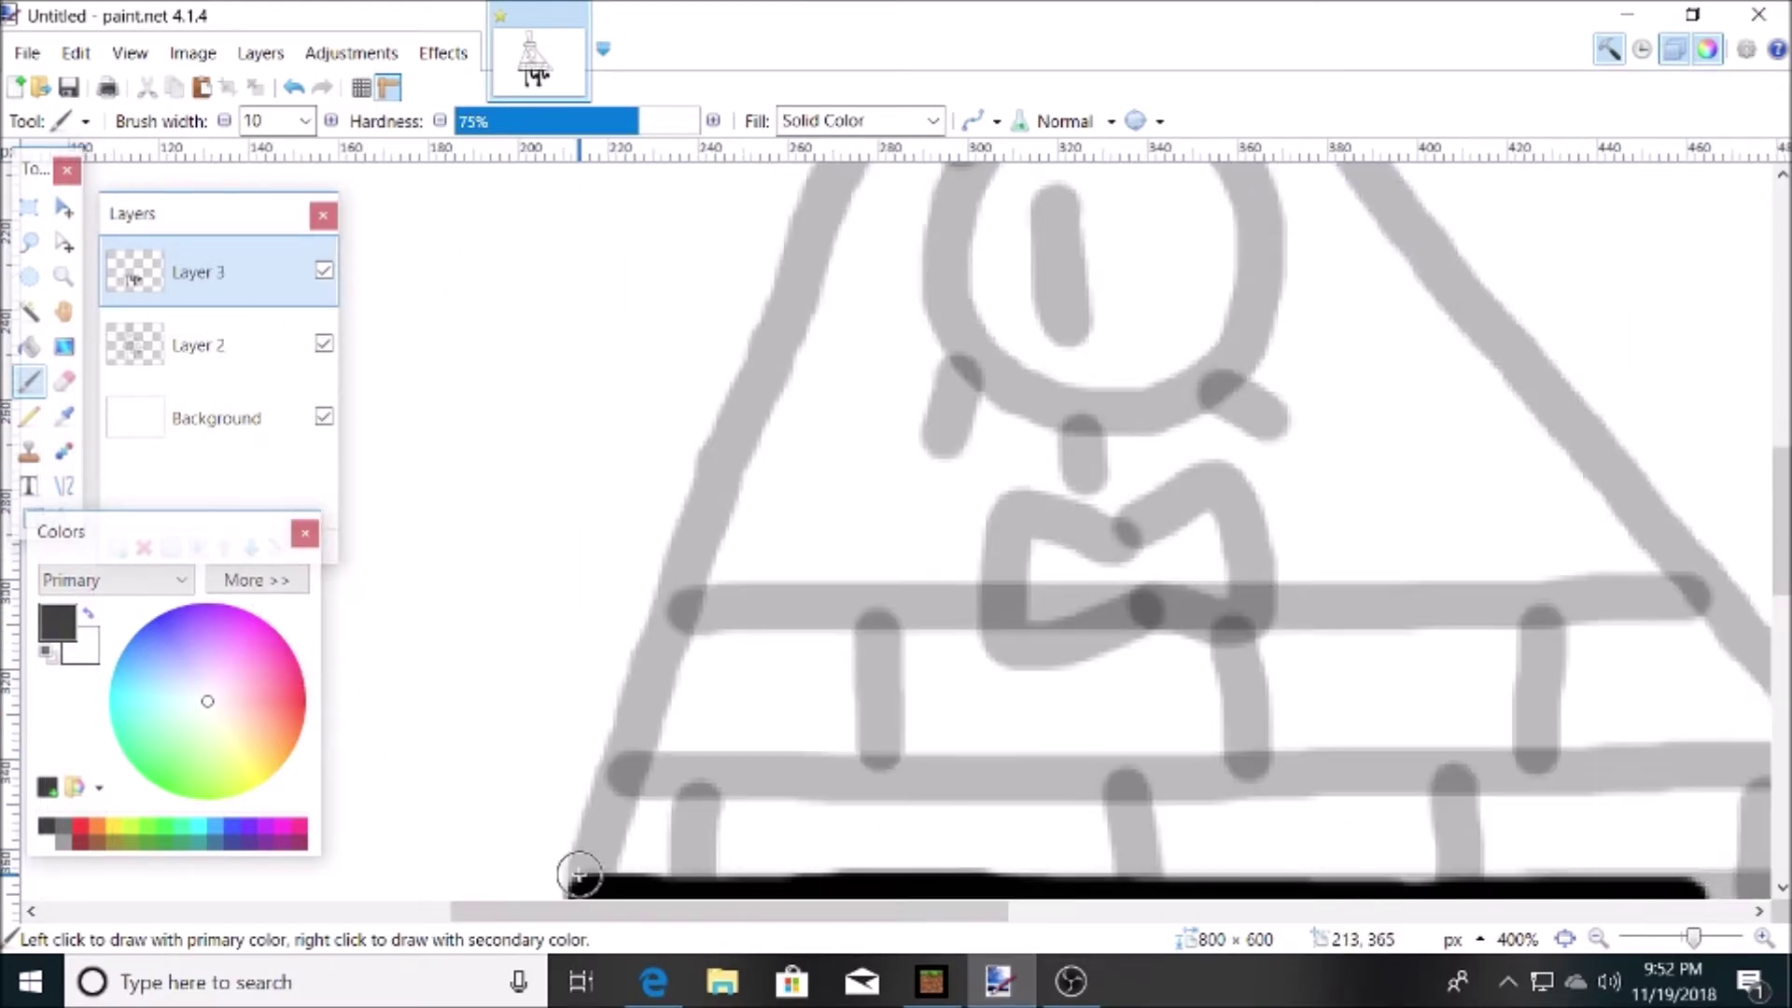
# Step: Trace the triangle's left edge and the outline of the top hat's brim and crown in black
pyautogui.scroll(5, 816, 400)
pyautogui.moveTo(758, 378)
pyautogui.mouseDown()
pyautogui.moveTo(791, 254)
pyautogui.moveTo(824, 582)
pyautogui.moveTo(941, 348)
pyautogui.moveTo(1276, 299)
pyautogui.mouseUp()
pyautogui.moveTo(1155, 208)
pyautogui.mouseDown()
pyautogui.moveTo(881, 218)
pyautogui.moveTo(853, 340)
pyautogui.mouseUp()
pyautogui.scroll(4, 1003, 584)
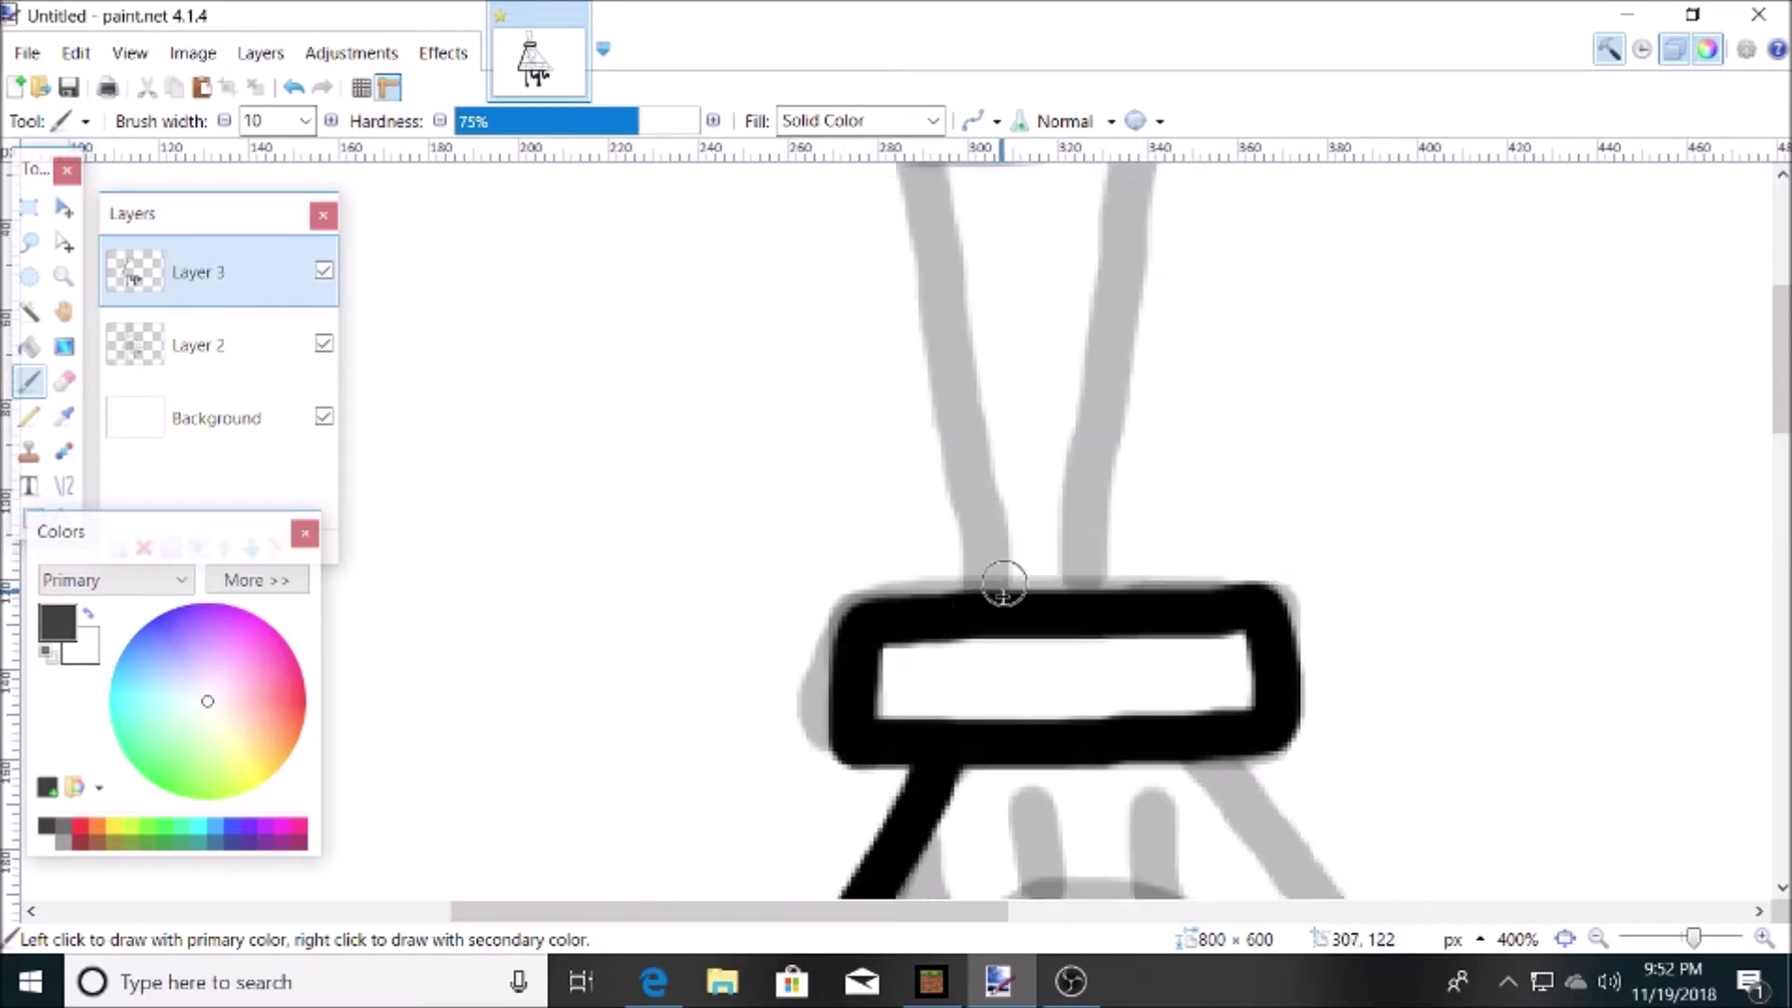
pyautogui.moveTo(983, 729)
pyautogui.mouseDown()
pyautogui.moveTo(911, 295)
pyautogui.moveTo(999, 254)
pyautogui.moveTo(1125, 251)
pyautogui.moveTo(1086, 726)
pyautogui.mouseUp()
# Step: Trace the upper part of the triangle's right edge in black, starting beneath the hat brim
pyautogui.scroll(-6, 971, 802)
pyautogui.scroll(2, 899, 856)
pyautogui.moveTo(822, 911); pyautogui.dragTo(944, 911)
pyautogui.moveTo(834, 366)
pyautogui.mouseDown()
pyautogui.moveTo(968, 572)
pyautogui.moveTo(1200, 821)
pyautogui.mouseUp()
pyautogui.scroll(-10, 1200, 771)
pyautogui.moveTo(1260, 627)
pyautogui.mouseDown()
pyautogui.moveTo(1414, 628)
pyautogui.moveTo(1475, 494)
pyautogui.moveTo(1188, 174)
pyautogui.mouseUp()
pyautogui.scroll(5, 1188, 174)
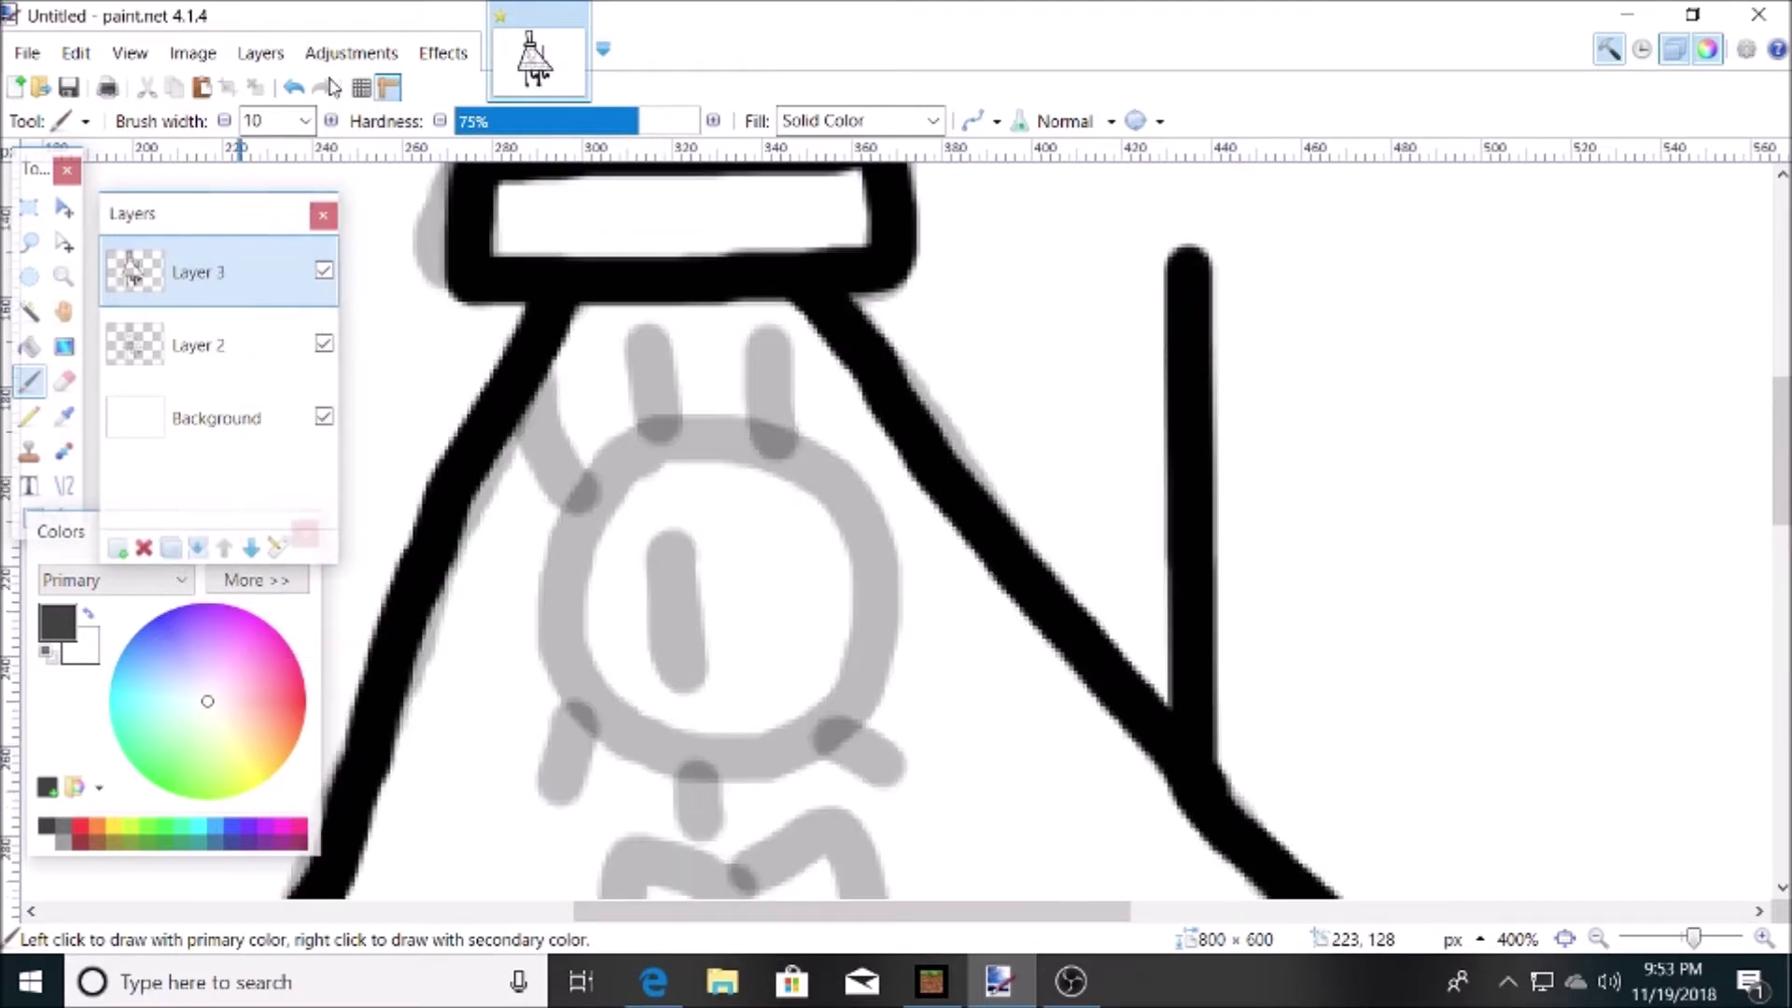
pyautogui.click(294, 86)
# Step: Trace the lower part of the triangle's right edge in black from the bottom corner upward
pyautogui.scroll(-5, 644, 522)
pyautogui.moveTo(872, 912); pyautogui.dragTo(1015, 912)
pyautogui.scroll(1, 933, 793)
pyautogui.moveTo(837, 699)
pyautogui.mouseDown()
pyautogui.moveTo(882, 701)
pyautogui.moveTo(1068, 616)
pyautogui.moveTo(833, 345)
pyautogui.mouseUp()
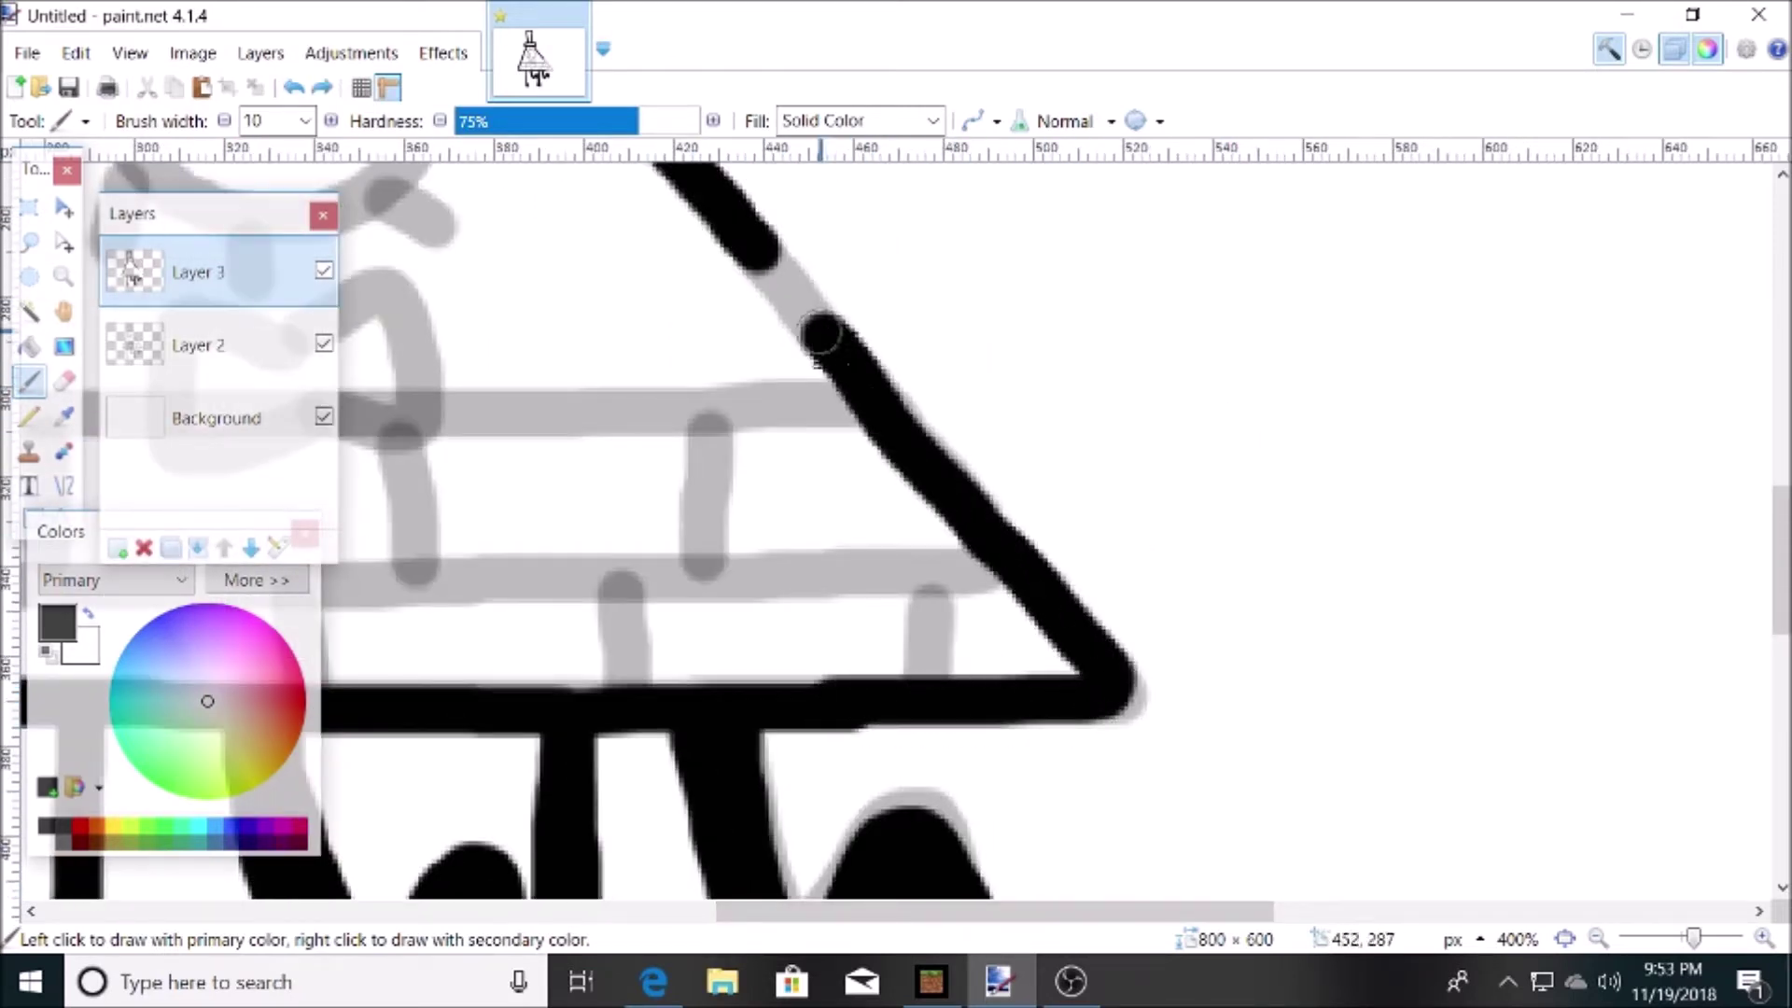
# Step: Trace the bow tie's outline in black over the sketch
pyautogui.hscroll(-5, 741, 240)
pyautogui.scroll(4, 689, 587)
pyautogui.moveTo(752, 621)
pyautogui.mouseDown()
pyautogui.moveTo(689, 586)
pyautogui.moveTo(761, 689)
pyautogui.moveTo(835, 565)
pyautogui.moveTo(739, 617)
pyautogui.mouseUp()
pyautogui.scroll(3, 748, 747)
# Step: Fill the top hat's brim and crown with solid black using the Paint Bucket
pyautogui.scroll(-7, 747, 752)
pyautogui.moveTo(1693, 939); pyautogui.dragTo(1690, 940)
pyautogui.scroll(8, 654, 523)
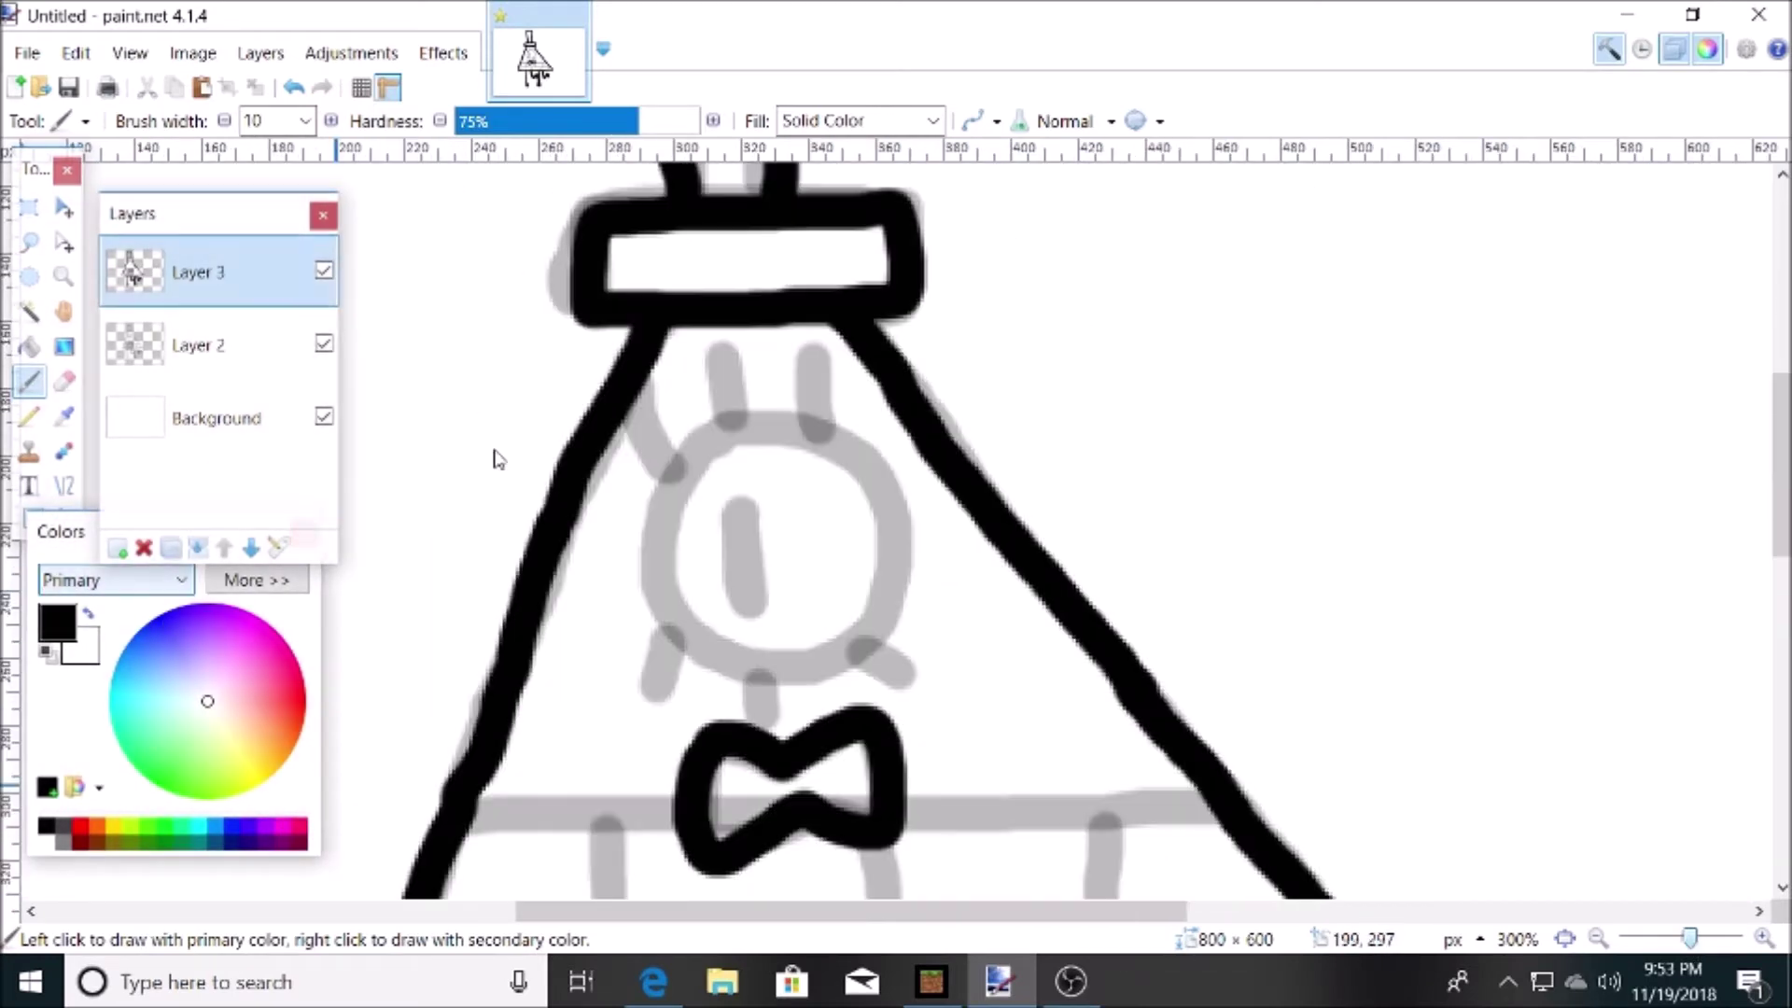
pyautogui.click(29, 347)
pyautogui.click(747, 353)
pyautogui.click(719, 657)
# Step: Paint the inside of the bow tie solid black with the Paintbrush
pyautogui.press('b')
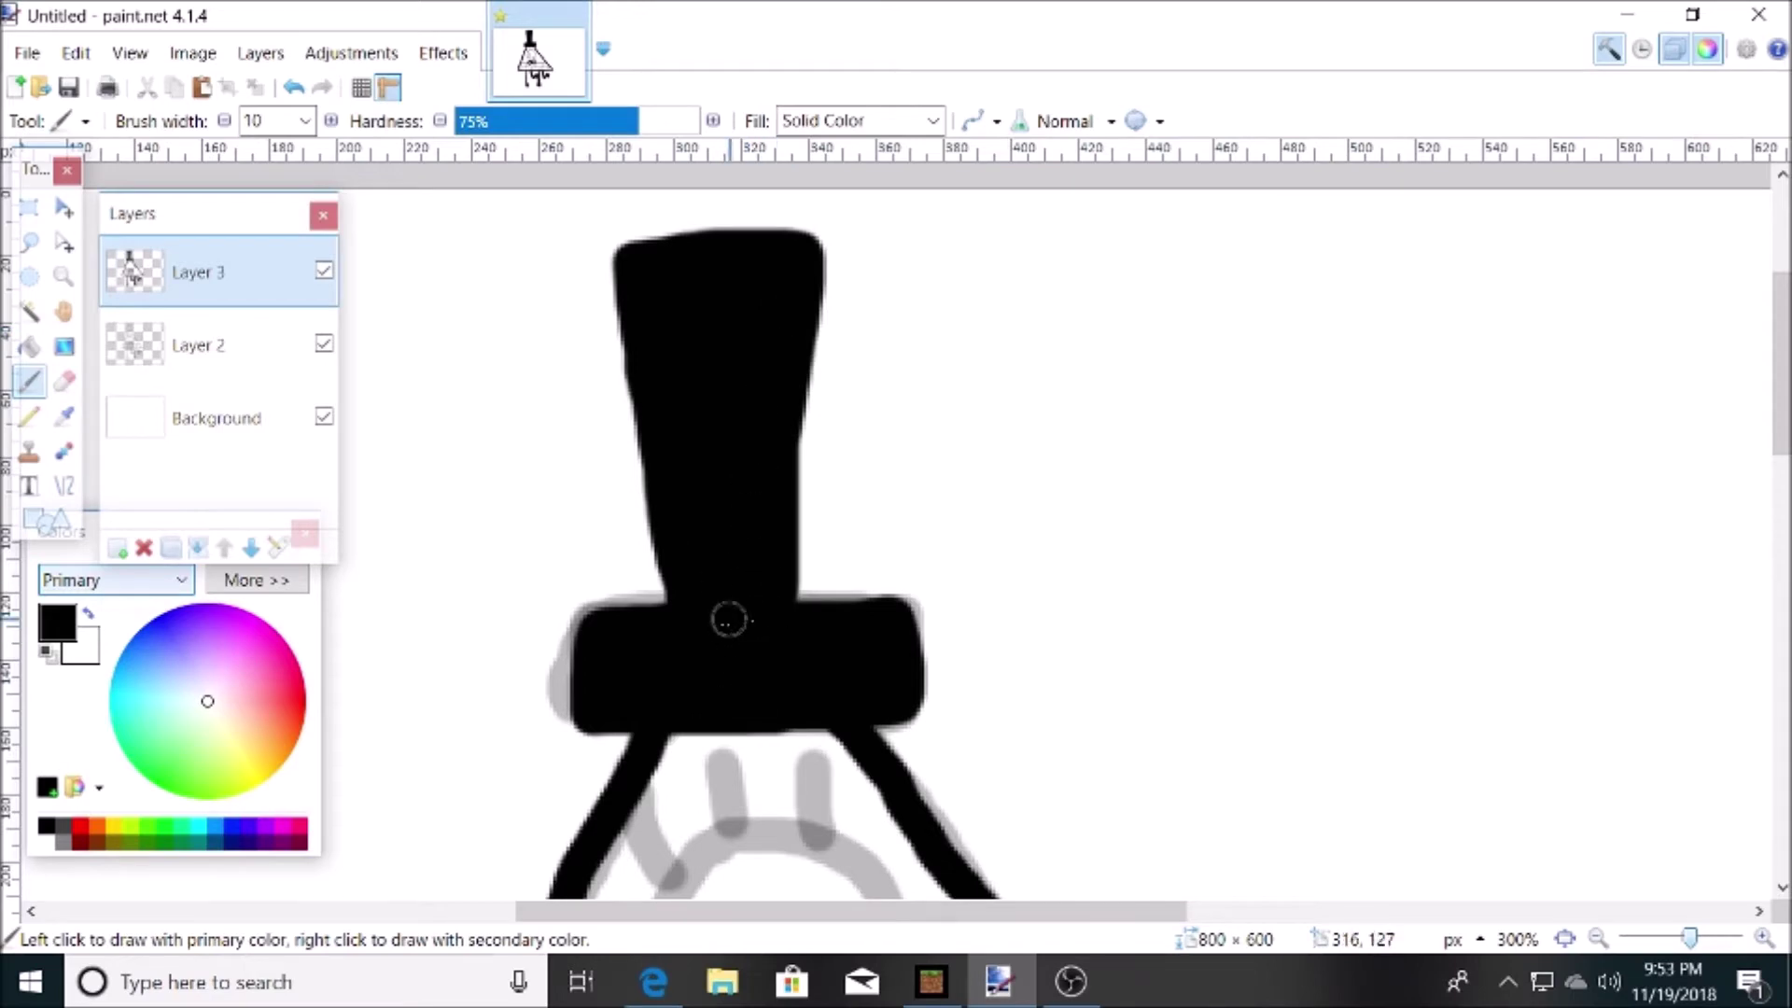
pyautogui.scroll(-8, 818, 669)
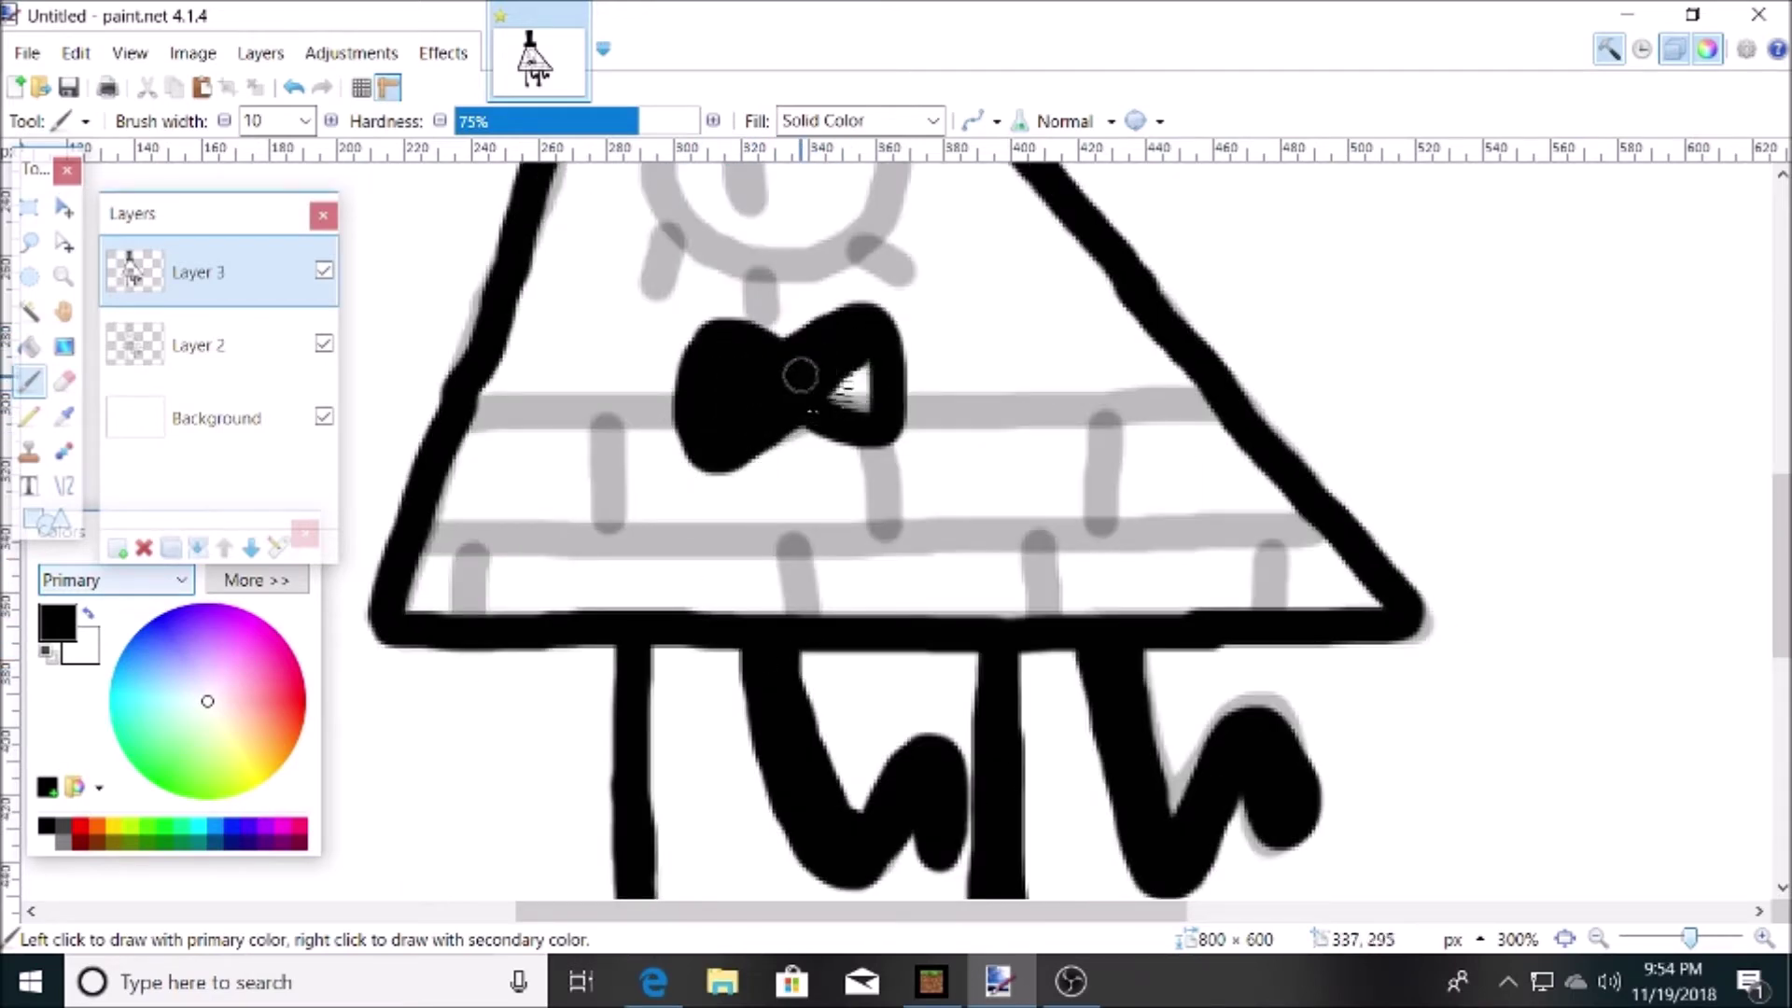
pyautogui.moveTo(1693, 942); pyautogui.dragTo(1700, 942)
pyautogui.moveTo(1026, 912); pyautogui.dragTo(921, 911)
pyautogui.scroll(2, 654, 635)
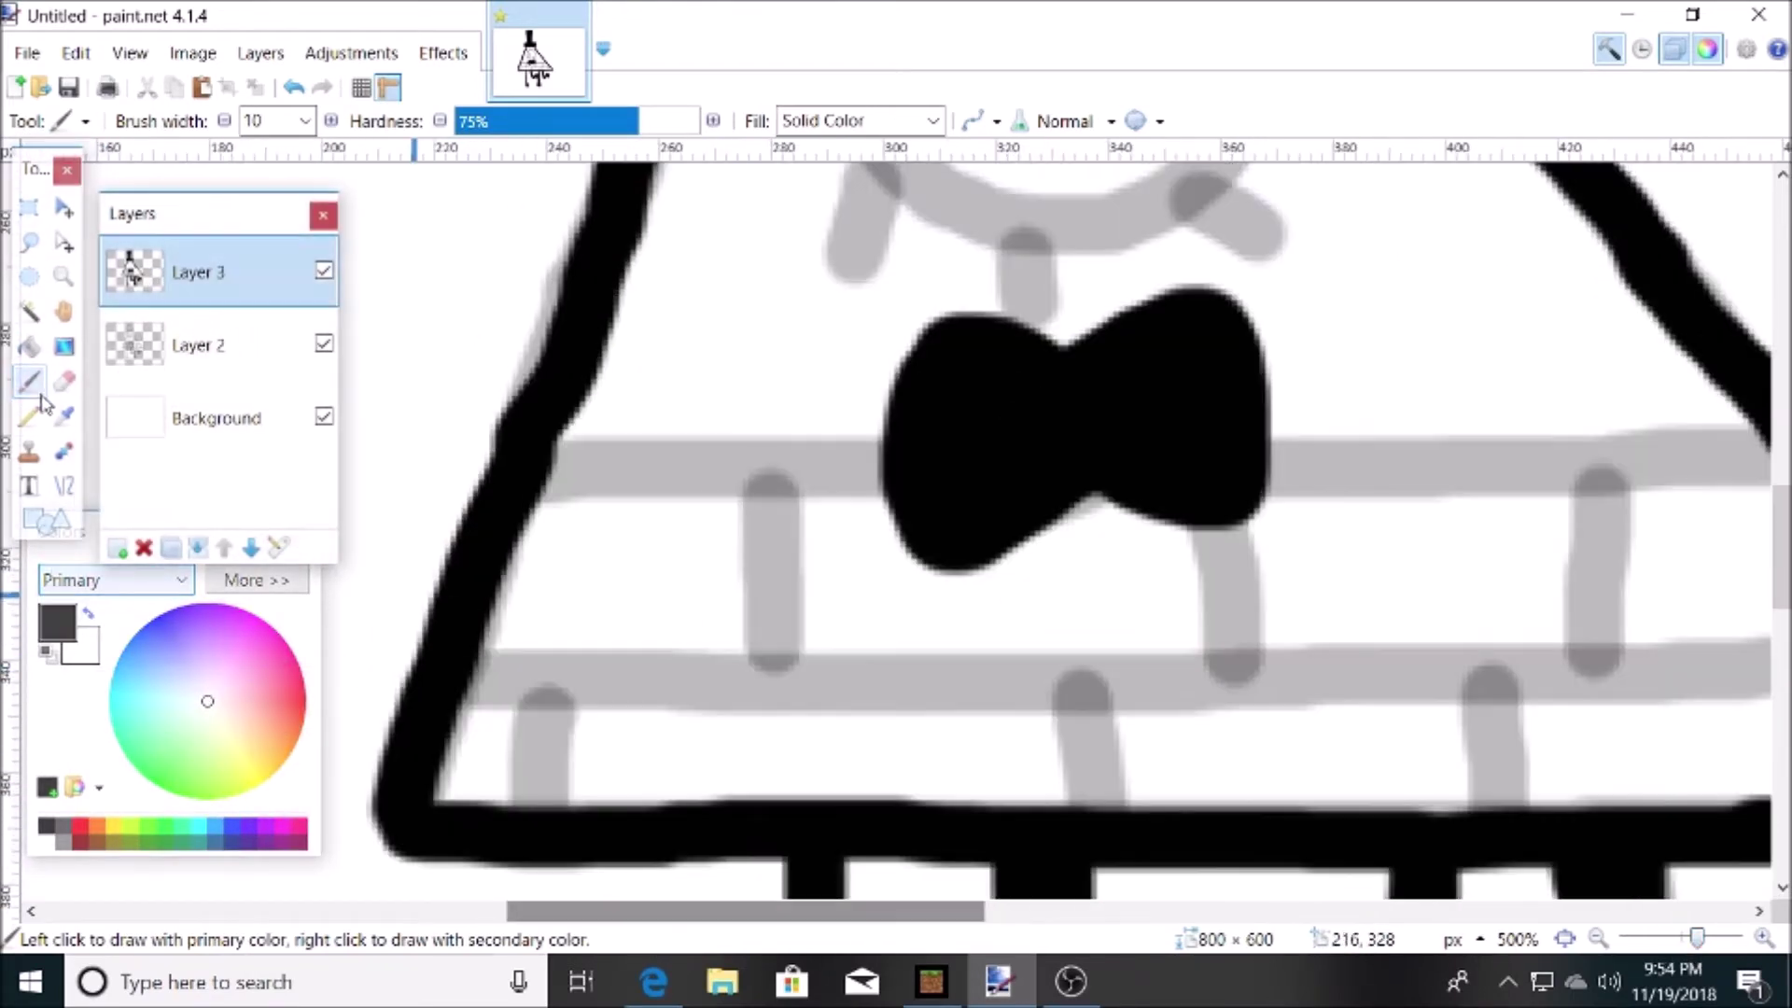
# Step: Set bright yellow and a slightly darker yellow as the two drawing colors
pyautogui.click(88, 613)
pyautogui.click(222, 734)
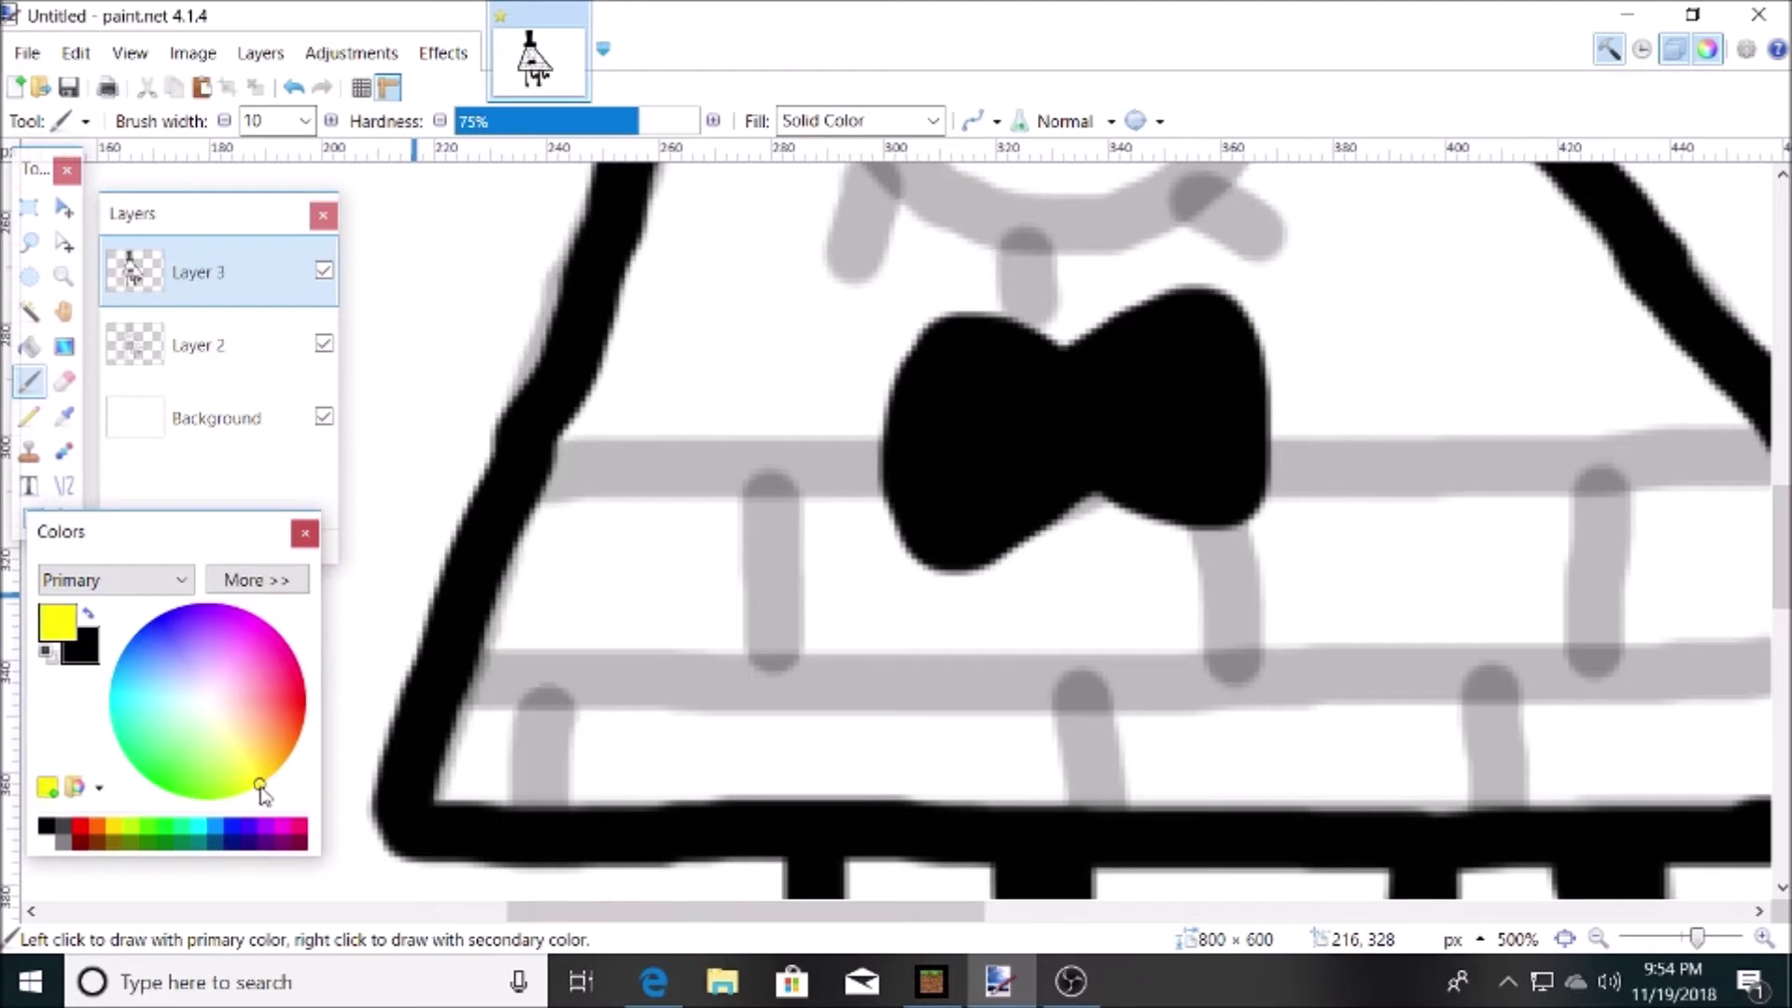
pyautogui.click(257, 579)
pyautogui.moveTo(463, 830); pyautogui.dragTo(457, 830)
pyautogui.click(257, 580)
pyautogui.click(88, 613)
# Step: Add a new layer between Layer 2 and the Background, and set the brush width to 70
pyautogui.click(144, 469)
pyautogui.click(116, 548)
pyautogui.click(251, 547)
pyautogui.moveTo(1698, 938); pyautogui.dragTo(1693, 940)
pyautogui.moveTo(237, 419); pyautogui.dragTo(239, 352)
pyautogui.click(304, 120)
pyautogui.click(266, 516)
pyautogui.moveTo(622, 742)
pyautogui.mouseDown()
pyautogui.moveTo(1514, 500)
pyautogui.moveTo(763, 365)
pyautogui.mouseUp()
pyautogui.scroll(3, 793, 559)
pyautogui.click(29, 381)
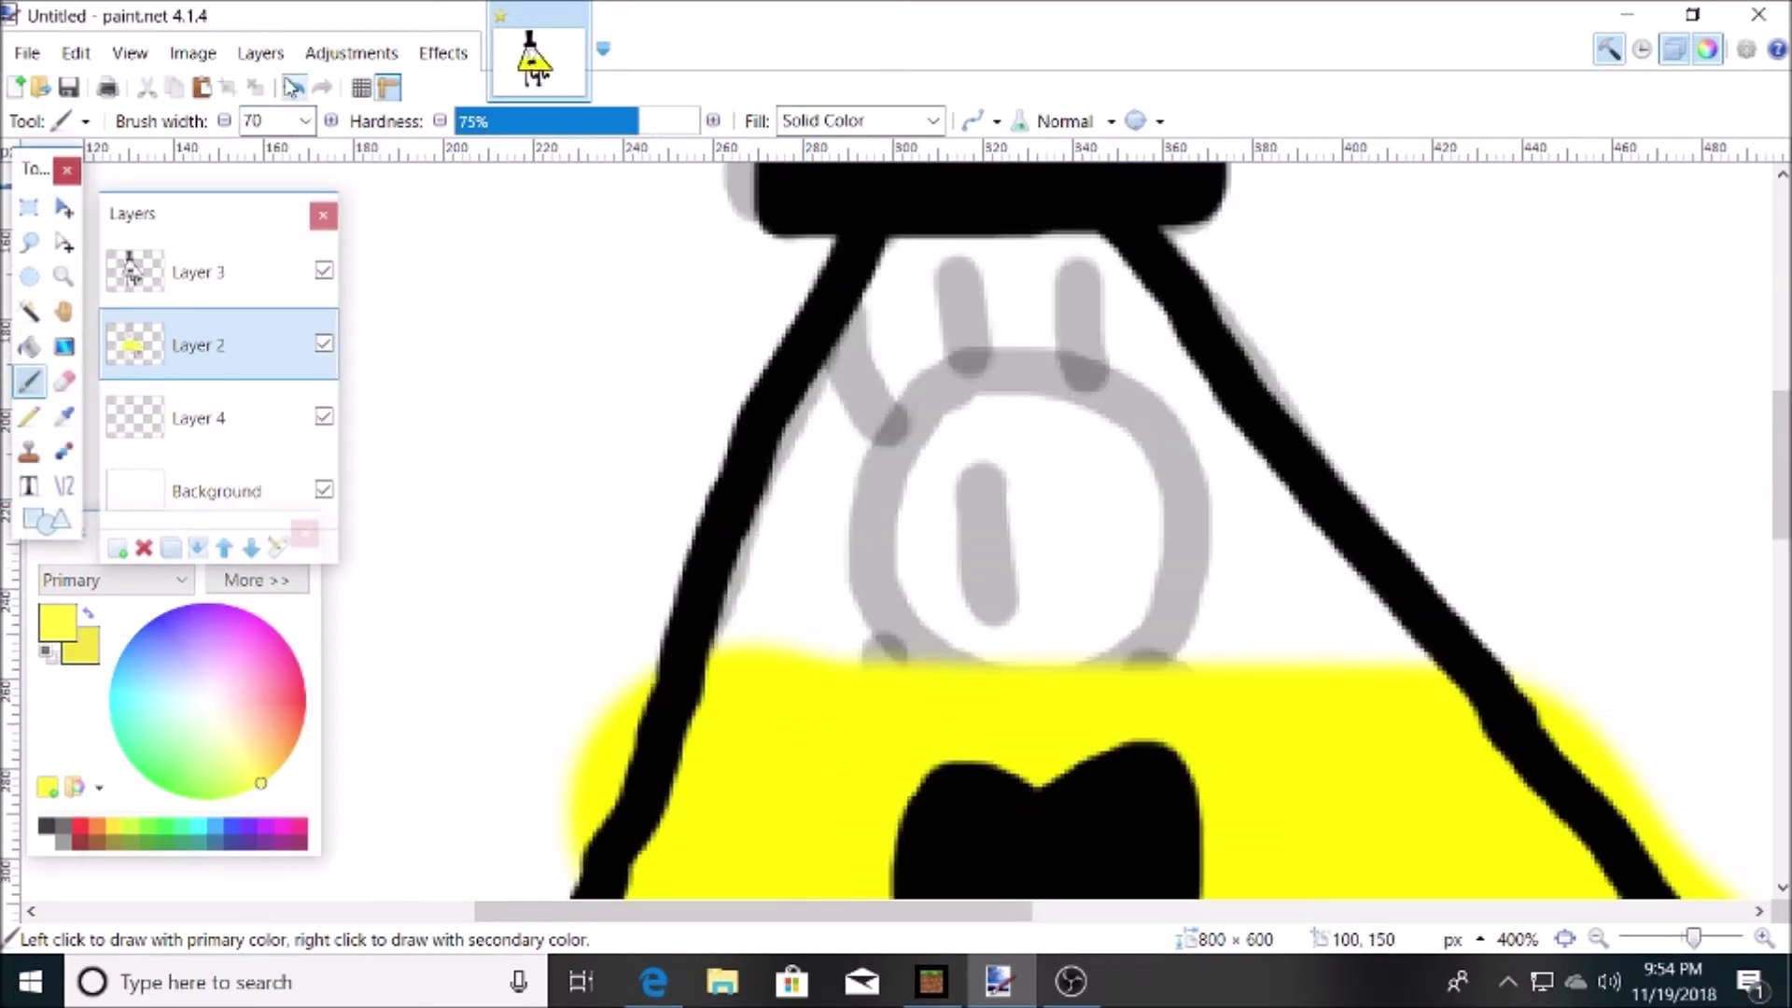
pyautogui.hotkey('ctrl', 'z')
# Step: Paint the whole triangle body bright yellow on Layer 4, covering it up to its outlines
pyautogui.click(198, 418)
pyautogui.scroll(-3, 688, 644)
pyautogui.moveTo(688, 644)
pyautogui.mouseDown()
pyautogui.moveTo(1082, 692)
pyautogui.moveTo(1674, 710)
pyautogui.moveTo(1183, 479)
pyautogui.moveTo(697, 438)
pyautogui.moveTo(1344, 317)
pyautogui.mouseUp()
pyautogui.scroll(3, 1228, 612)
pyautogui.moveTo(1228, 607)
pyautogui.mouseDown()
pyautogui.moveTo(792, 547)
pyautogui.moveTo(1008, 555)
pyautogui.mouseUp()
pyautogui.scroll(-7, 933, 606)
pyautogui.moveTo(815, 912); pyautogui.dragTo(982, 912)
pyautogui.scroll(2, 1167, 560)
pyautogui.moveTo(1223, 438); pyautogui.dragTo(1247, 465)
pyautogui.scroll(-5, 1246, 467)
pyautogui.scroll(3, 918, 644)
pyautogui.moveTo(514, 669); pyautogui.dragTo(552, 546)
# Step: Paint the upper horizontal brick line across the body in the darker yellow with a brush width of 10
pyautogui.click(87, 614)
pyautogui.click(305, 122)
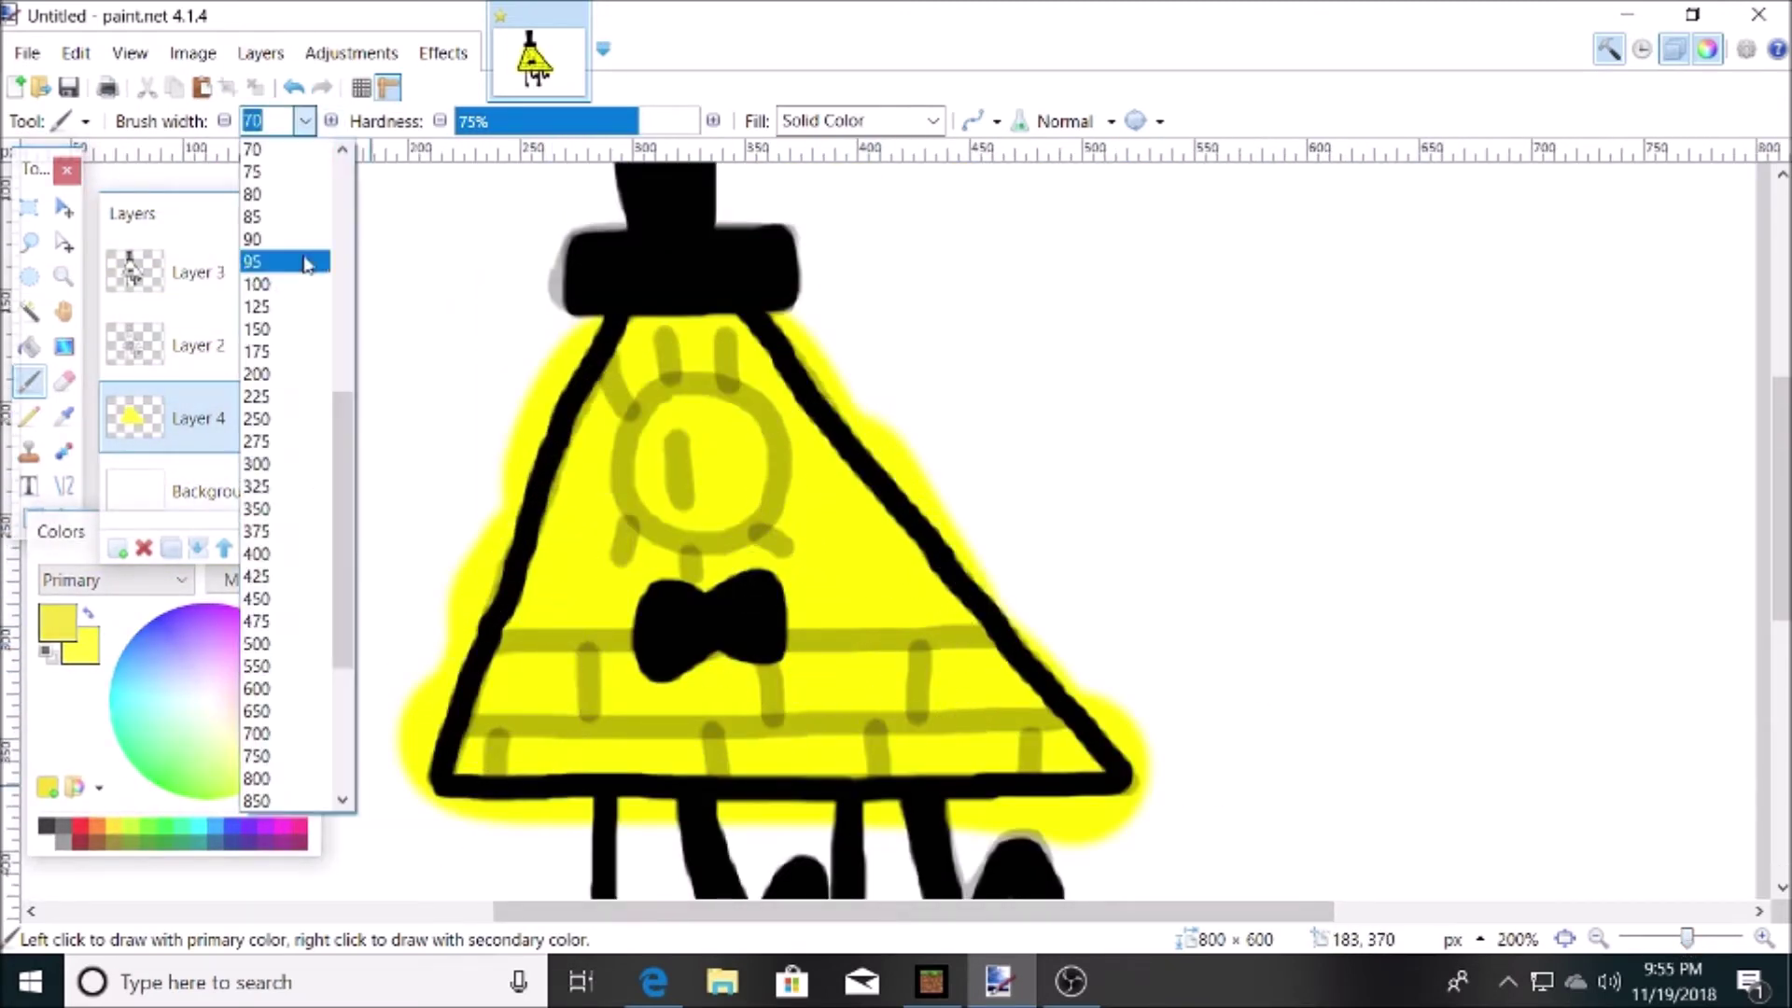
pyautogui.scroll(3, 289, 180)
pyautogui.click(283, 227)
pyautogui.moveTo(747, 912); pyautogui.dragTo(665, 912)
pyautogui.click(305, 122)
pyautogui.click(290, 357)
pyautogui.moveTo(1686, 939); pyautogui.dragTo(1696, 939)
pyautogui.scroll(-3, 655, 654)
pyautogui.moveTo(754, 922); pyautogui.dragTo(671, 922)
pyautogui.moveTo(1384, 402); pyautogui.dragTo(1625, 400)
pyautogui.moveTo(888, 919); pyautogui.dragTo(1009, 919)
# Step: Paint the lower horizontal brick line and the vertical brick joints in the darker yellow
pyautogui.moveTo(1587, 597); pyautogui.dragTo(509, 616)
pyautogui.click(296, 89)
pyautogui.moveTo(718, 913); pyautogui.dragTo(572, 913)
pyautogui.moveTo(1028, 612); pyautogui.dragTo(737, 598)
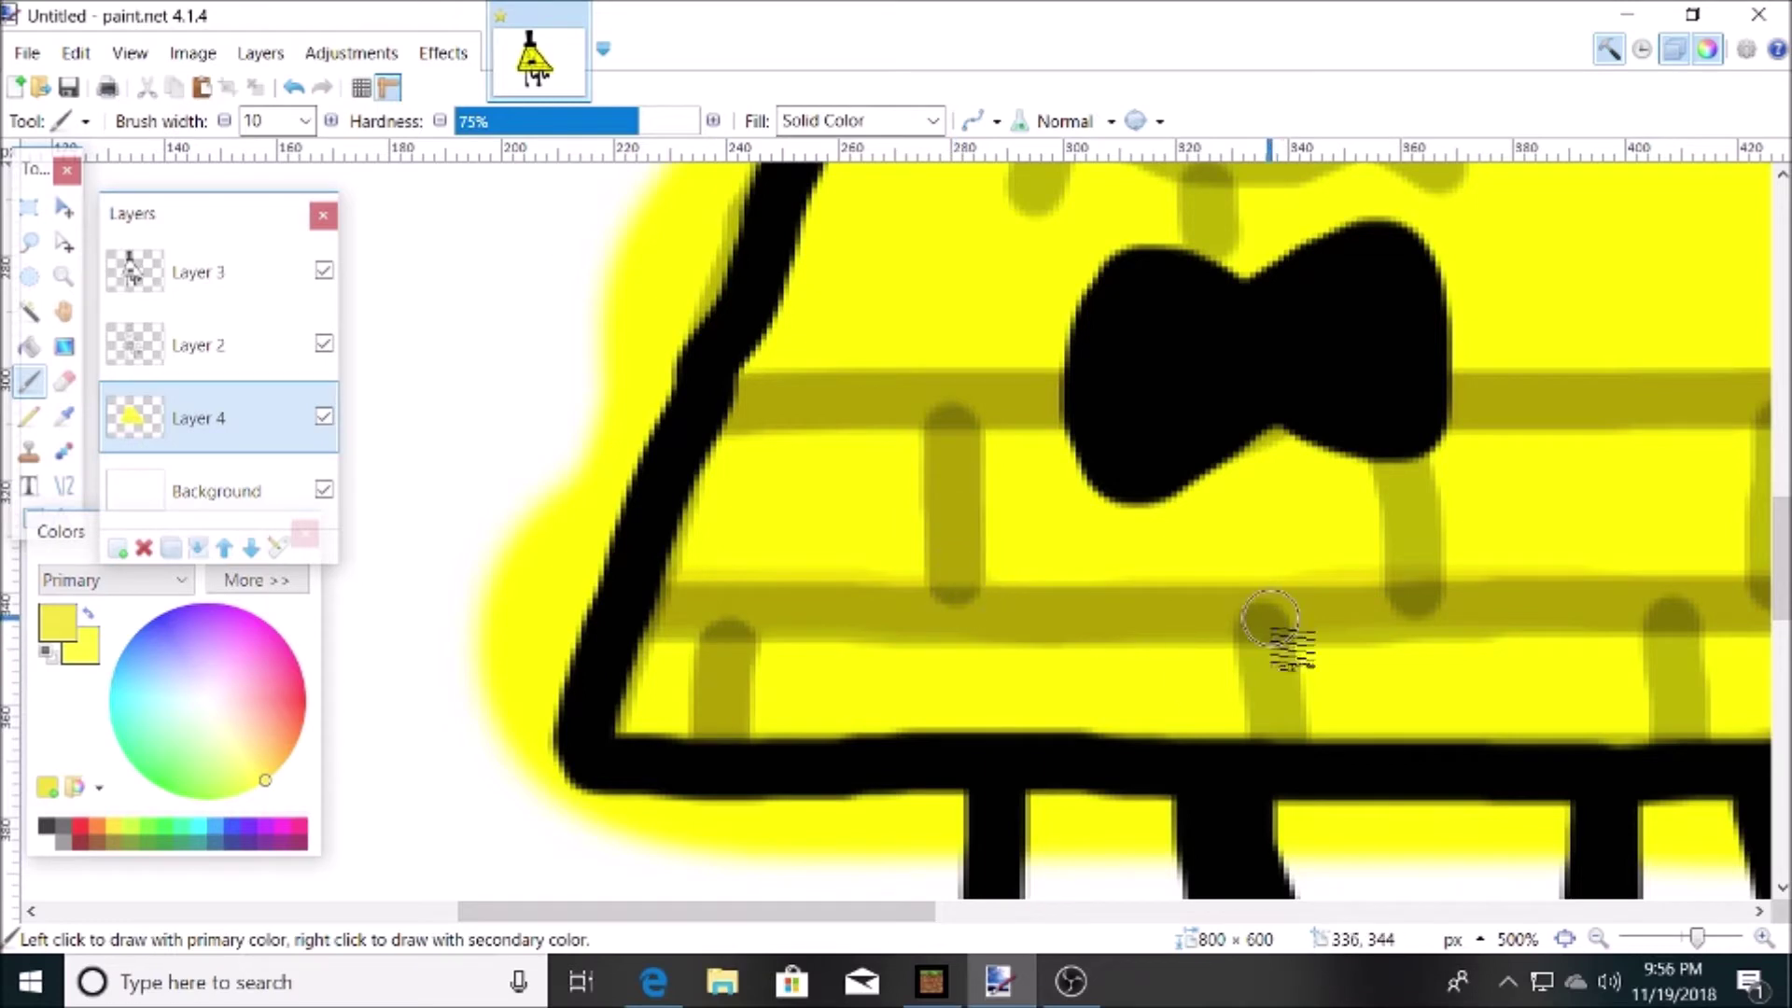
pyautogui.hscroll(3, 837, 607)
pyautogui.moveTo(1210, 392); pyautogui.dragTo(1204, 588)
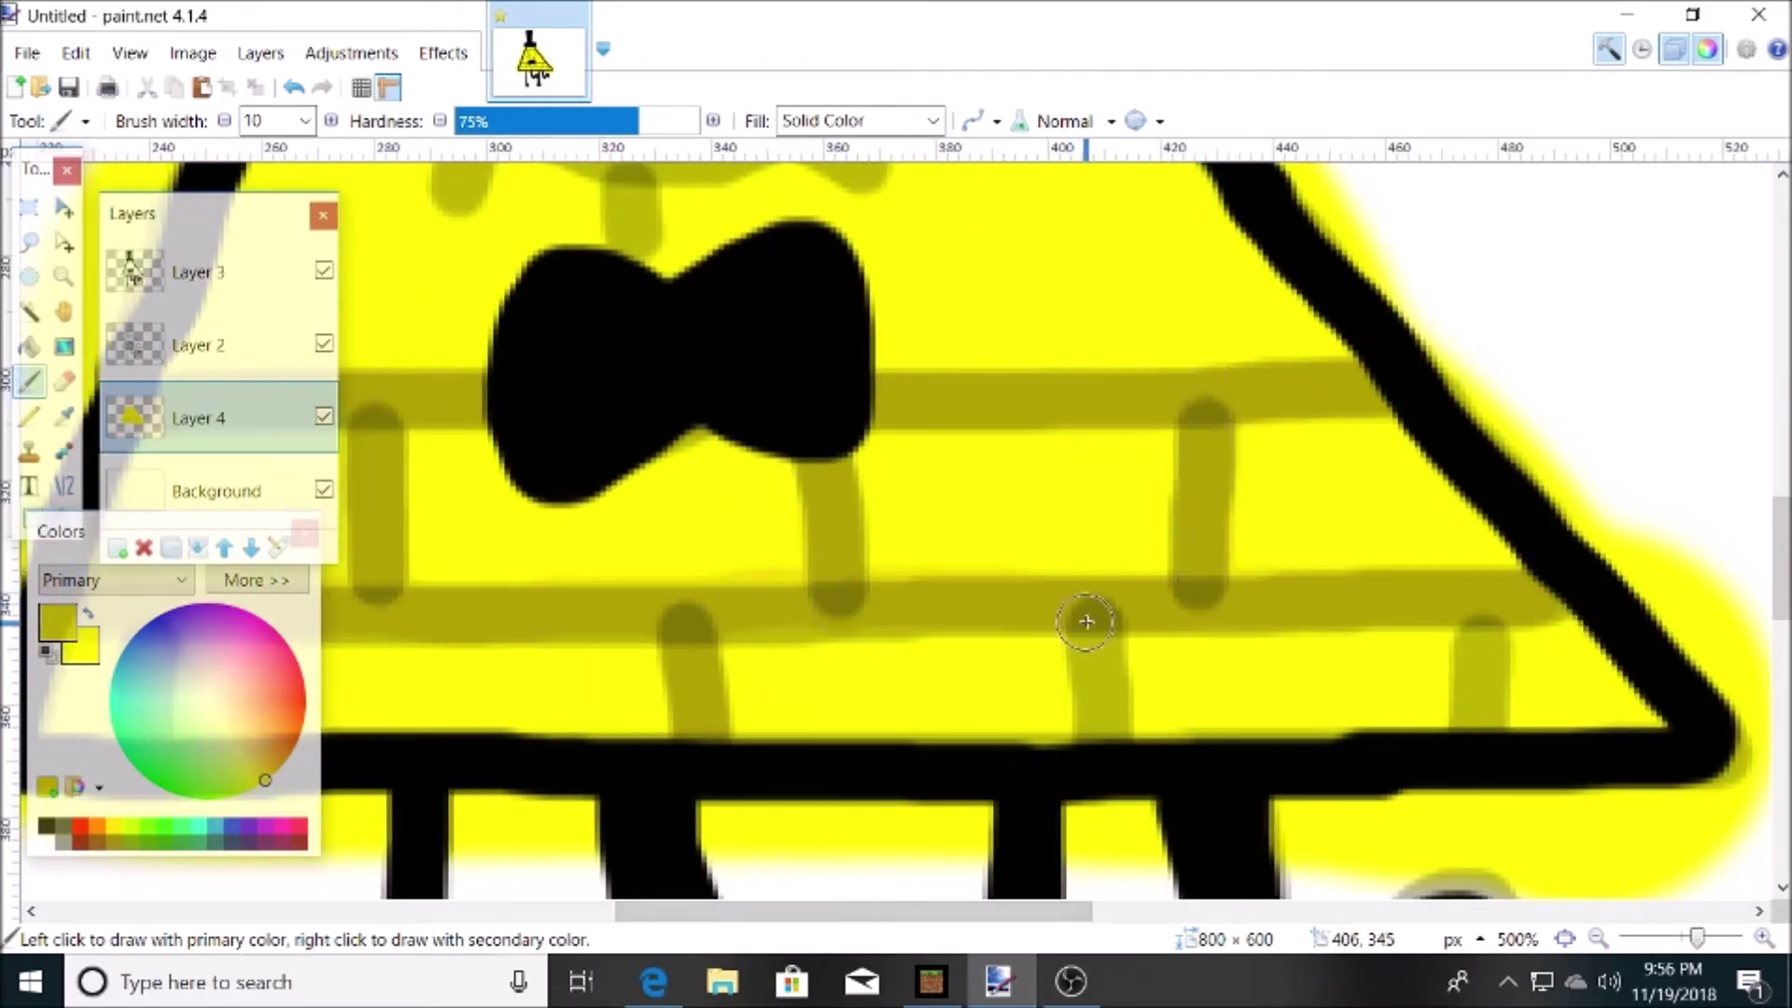
# Step: Outline the round eye in black on Layer 3 with a brush width of 5
pyautogui.scroll(4, 1055, 360)
pyautogui.moveTo(952, 912); pyautogui.dragTo(863, 911)
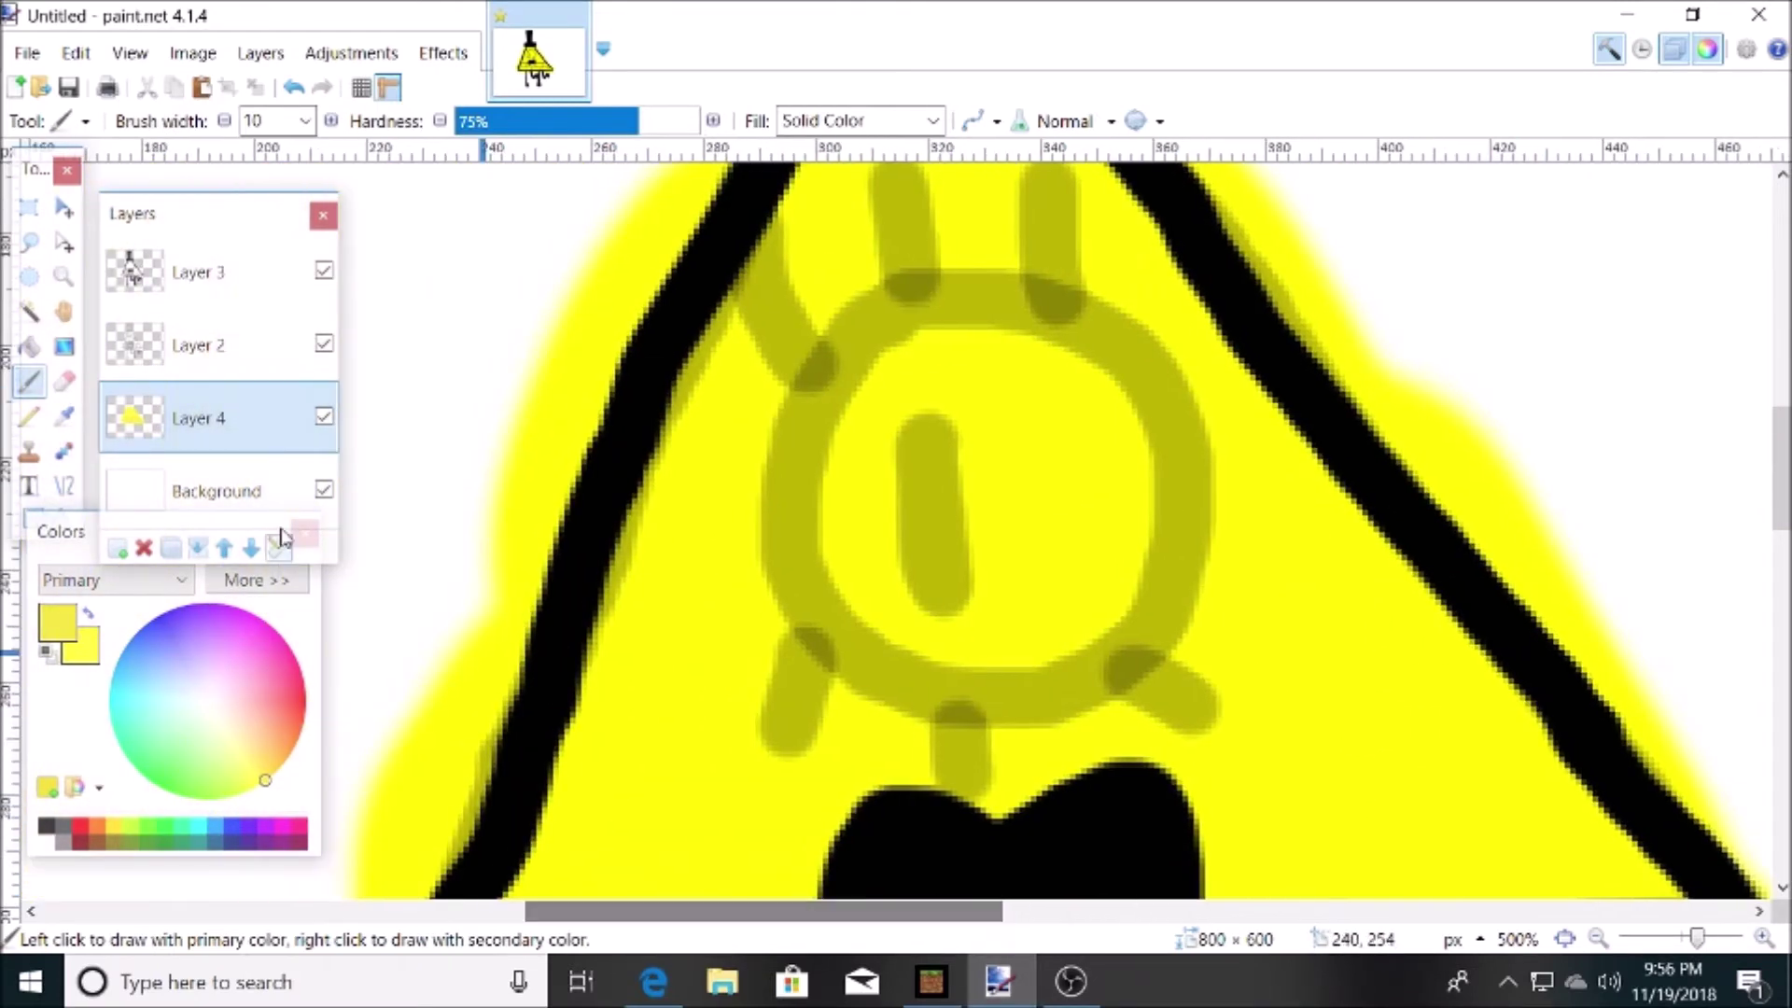
pyautogui.click(207, 273)
pyautogui.click(47, 652)
pyautogui.click(88, 614)
pyautogui.click(305, 121)
pyautogui.scroll(3, 296, 192)
pyautogui.click(280, 233)
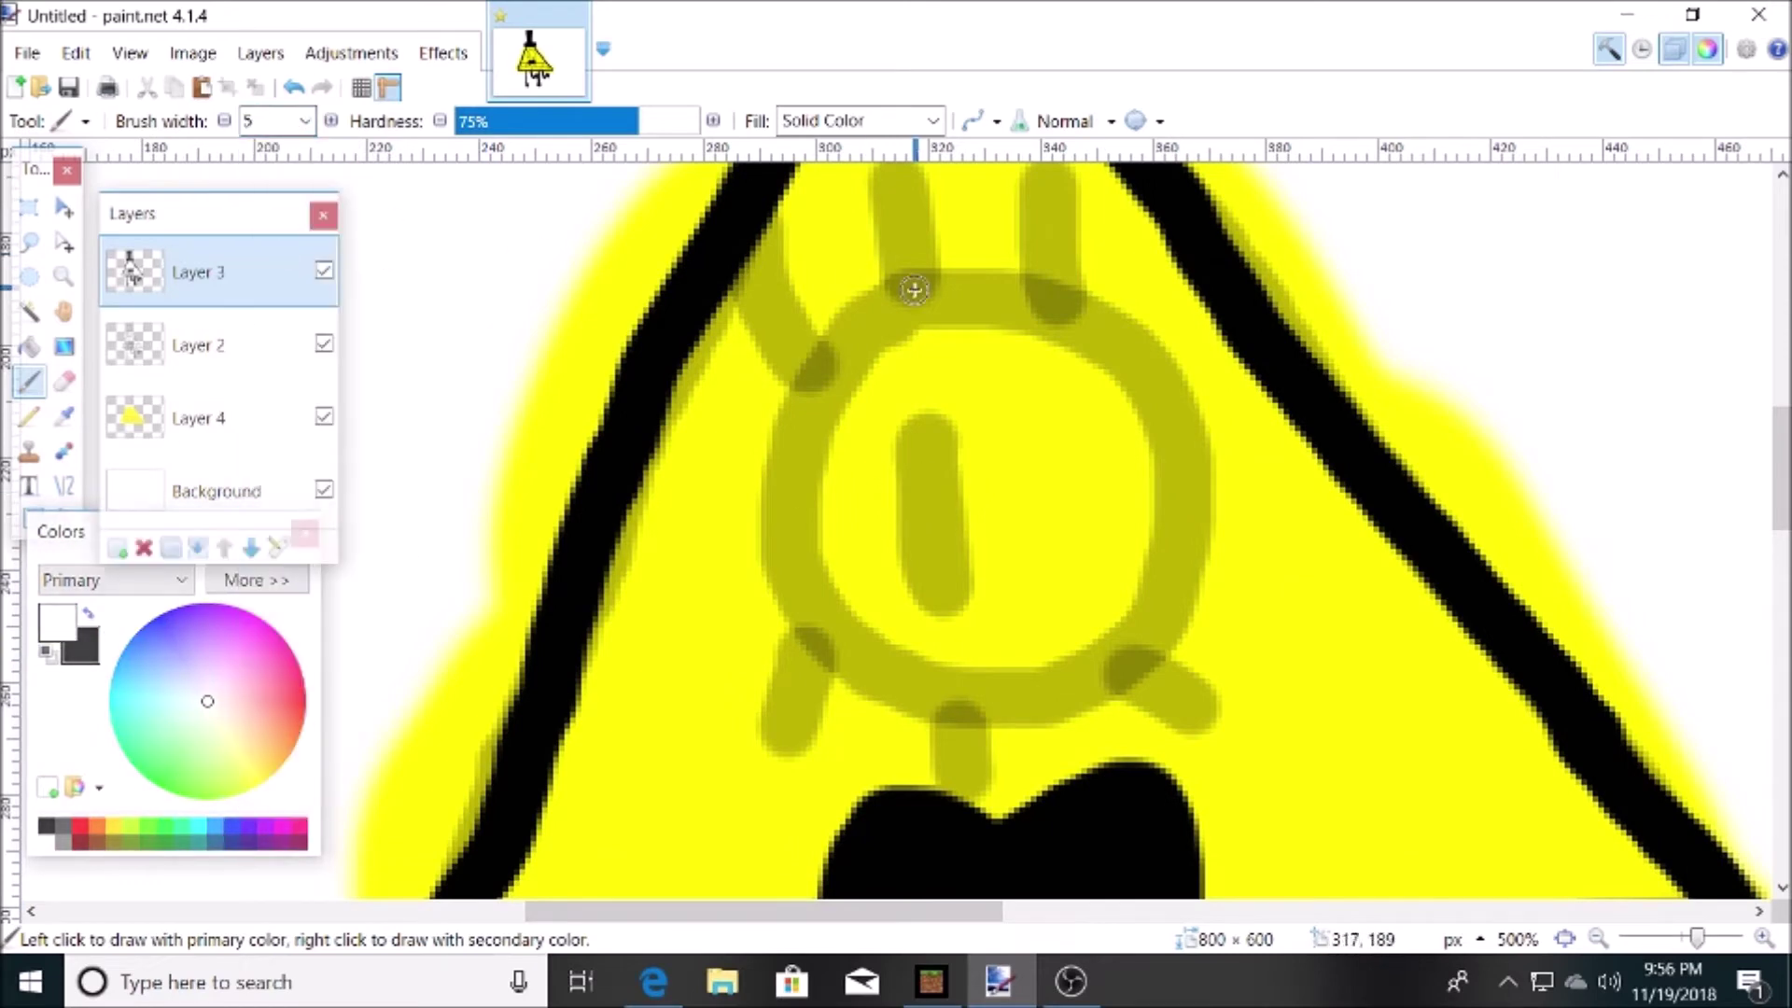
pyautogui.click(295, 89)
pyautogui.press('x')
pyautogui.moveTo(782, 529)
pyautogui.mouseDown()
pyautogui.moveTo(847, 683)
pyautogui.moveTo(1037, 723)
pyautogui.moveTo(1200, 569)
pyautogui.moveTo(1194, 407)
pyautogui.mouseUp()
# Step: Trace the eyelashes above and below the eye in black
pyautogui.scroll(3, 789, 598)
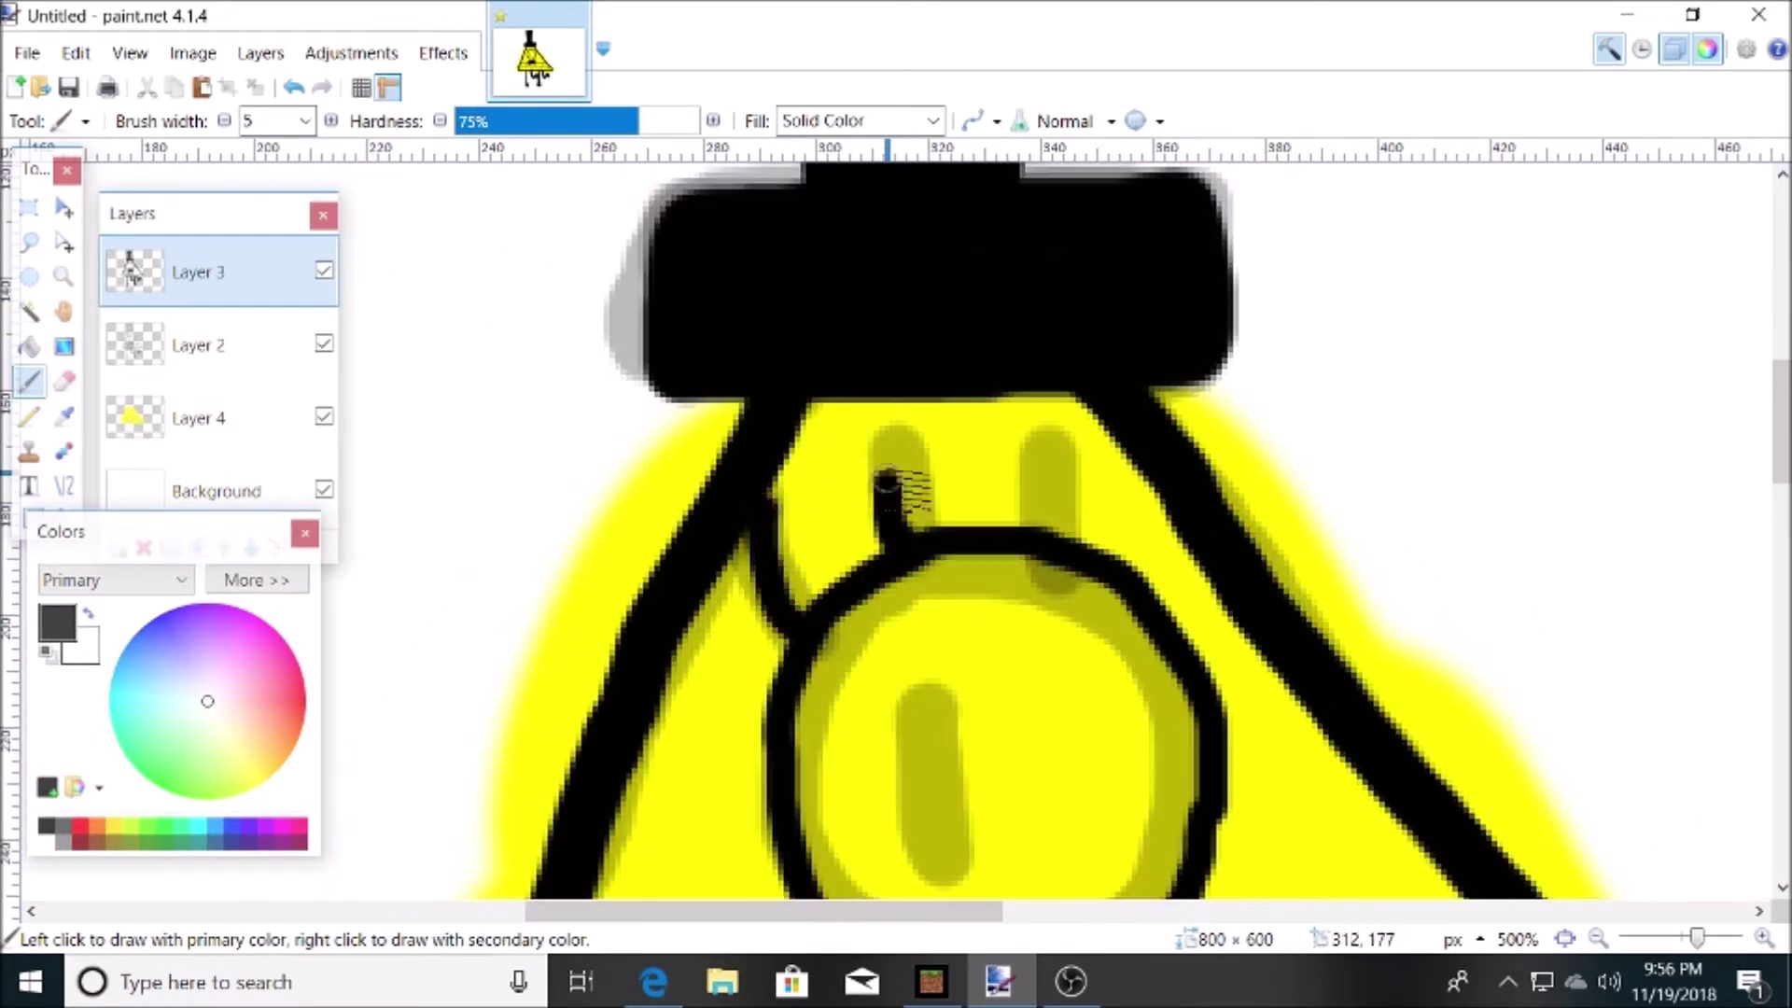
pyautogui.scroll(-4, 1031, 439)
pyautogui.moveTo(1135, 567); pyautogui.dragTo(1183, 609)
pyautogui.scroll(-4, 1228, 700)
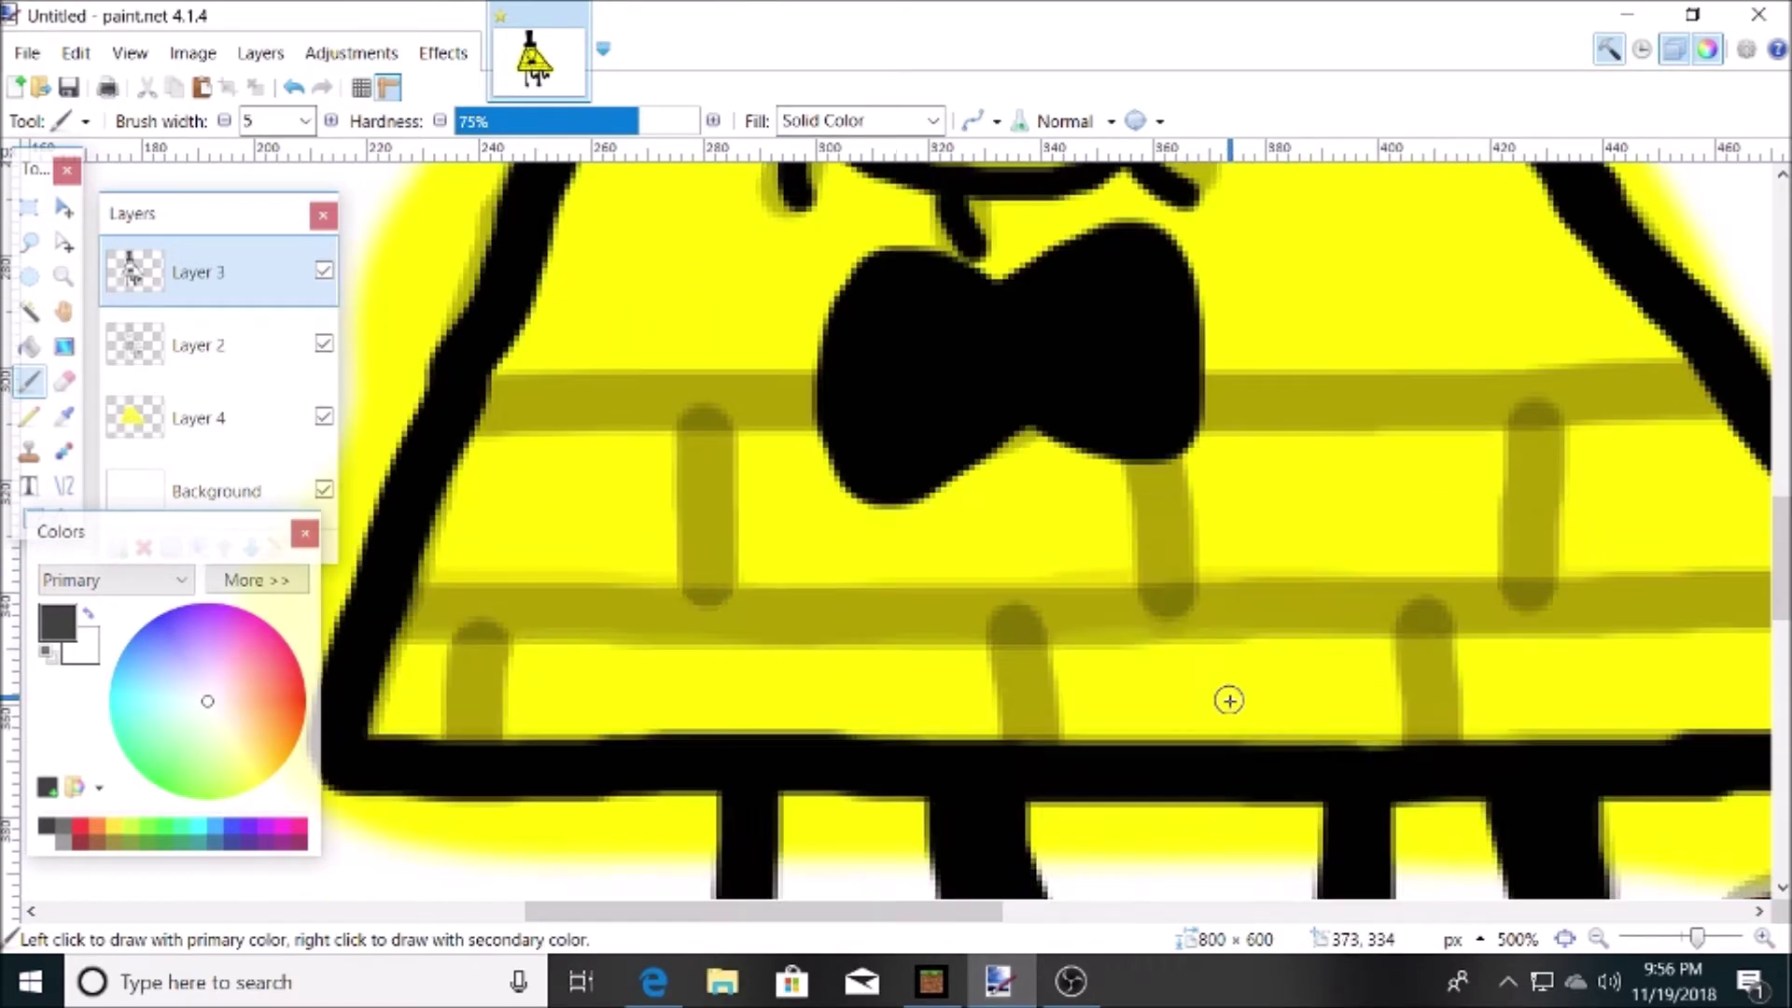
# Step: Paint the eye's narrow vertical pupil in black and hide the sketch on Layer 2
pyautogui.moveTo(1697, 939); pyautogui.dragTo(1684, 939)
pyautogui.click(322, 345)
pyautogui.click(323, 344)
pyautogui.scroll(5, 959, 548)
pyautogui.moveTo(909, 433); pyautogui.dragTo(924, 623)
pyautogui.click(323, 343)
pyautogui.scroll(-6, 1340, 740)
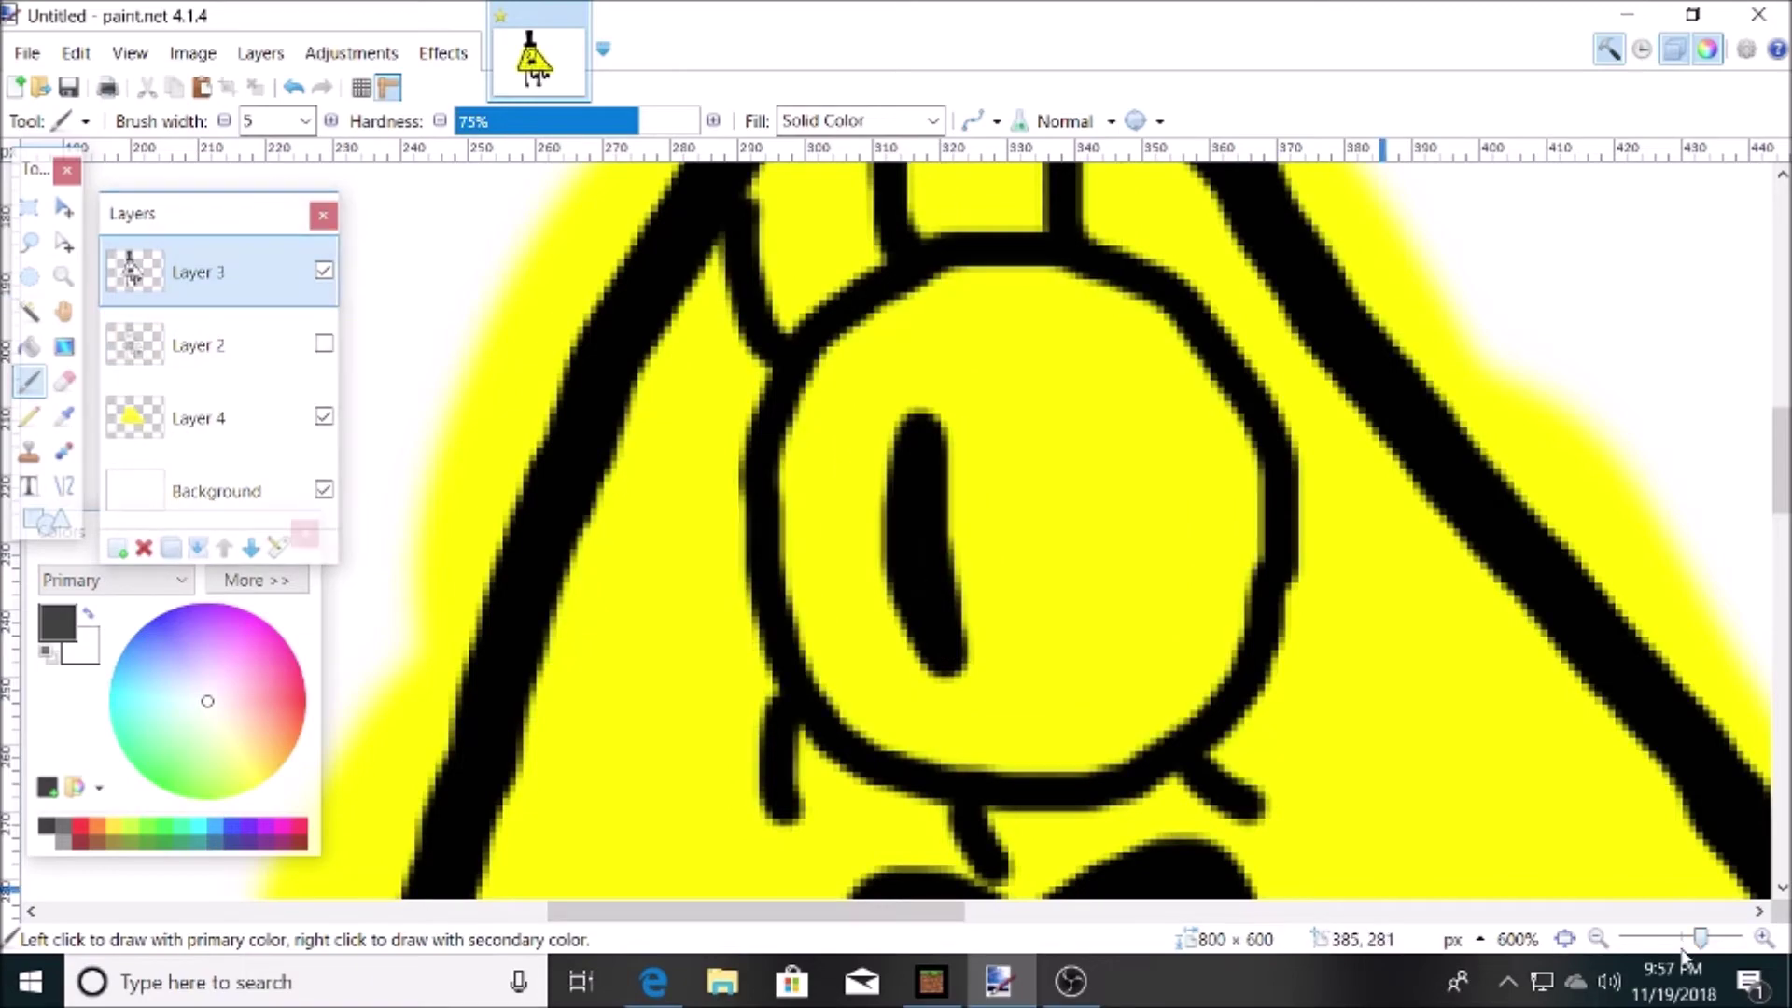
# Step: Erase the yellow overspill on Layer 4 outside the triangle's upper left edge with an eraser width of 20
pyautogui.scroll(3, 1332, 752)
pyautogui.press('e')
pyautogui.click(198, 448)
pyautogui.click(305, 121)
pyautogui.click(269, 483)
pyautogui.moveTo(1690, 938); pyautogui.dragTo(1710, 936)
pyautogui.scroll(3, 1027, 840)
pyautogui.moveTo(695, 912)
pyautogui.mouseDown()
pyautogui.moveTo(514, 914)
pyautogui.moveTo(593, 915)
pyautogui.mouseUp()
pyautogui.scroll(3, 1067, 545)
pyautogui.moveTo(1120, 542)
pyautogui.mouseDown()
pyautogui.moveTo(1168, 536)
pyautogui.moveTo(1003, 747)
pyautogui.mouseUp()
pyautogui.scroll(-2, 934, 607)
pyautogui.moveTo(899, 548); pyautogui.dragTo(860, 649)
# Step: Erase the yellow overspill outside the triangle's lower left edge, down to the bottom left corner
pyautogui.scroll(-5, 802, 560)
pyautogui.moveTo(747, 390); pyautogui.dragTo(643, 621)
pyautogui.scroll(-4, 643, 747)
pyautogui.moveTo(643, 916); pyautogui.dragTo(553, 916)
pyautogui.moveTo(1195, 242); pyautogui.dragTo(1054, 495)
pyautogui.moveTo(1028, 379); pyautogui.dragTo(1017, 709)
pyautogui.scroll(-4, 924, 490)
pyautogui.scroll(-4, 821, 560)
pyautogui.moveTo(747, 336); pyautogui.dragTo(728, 523)
pyautogui.scroll(-5, 750, 579)
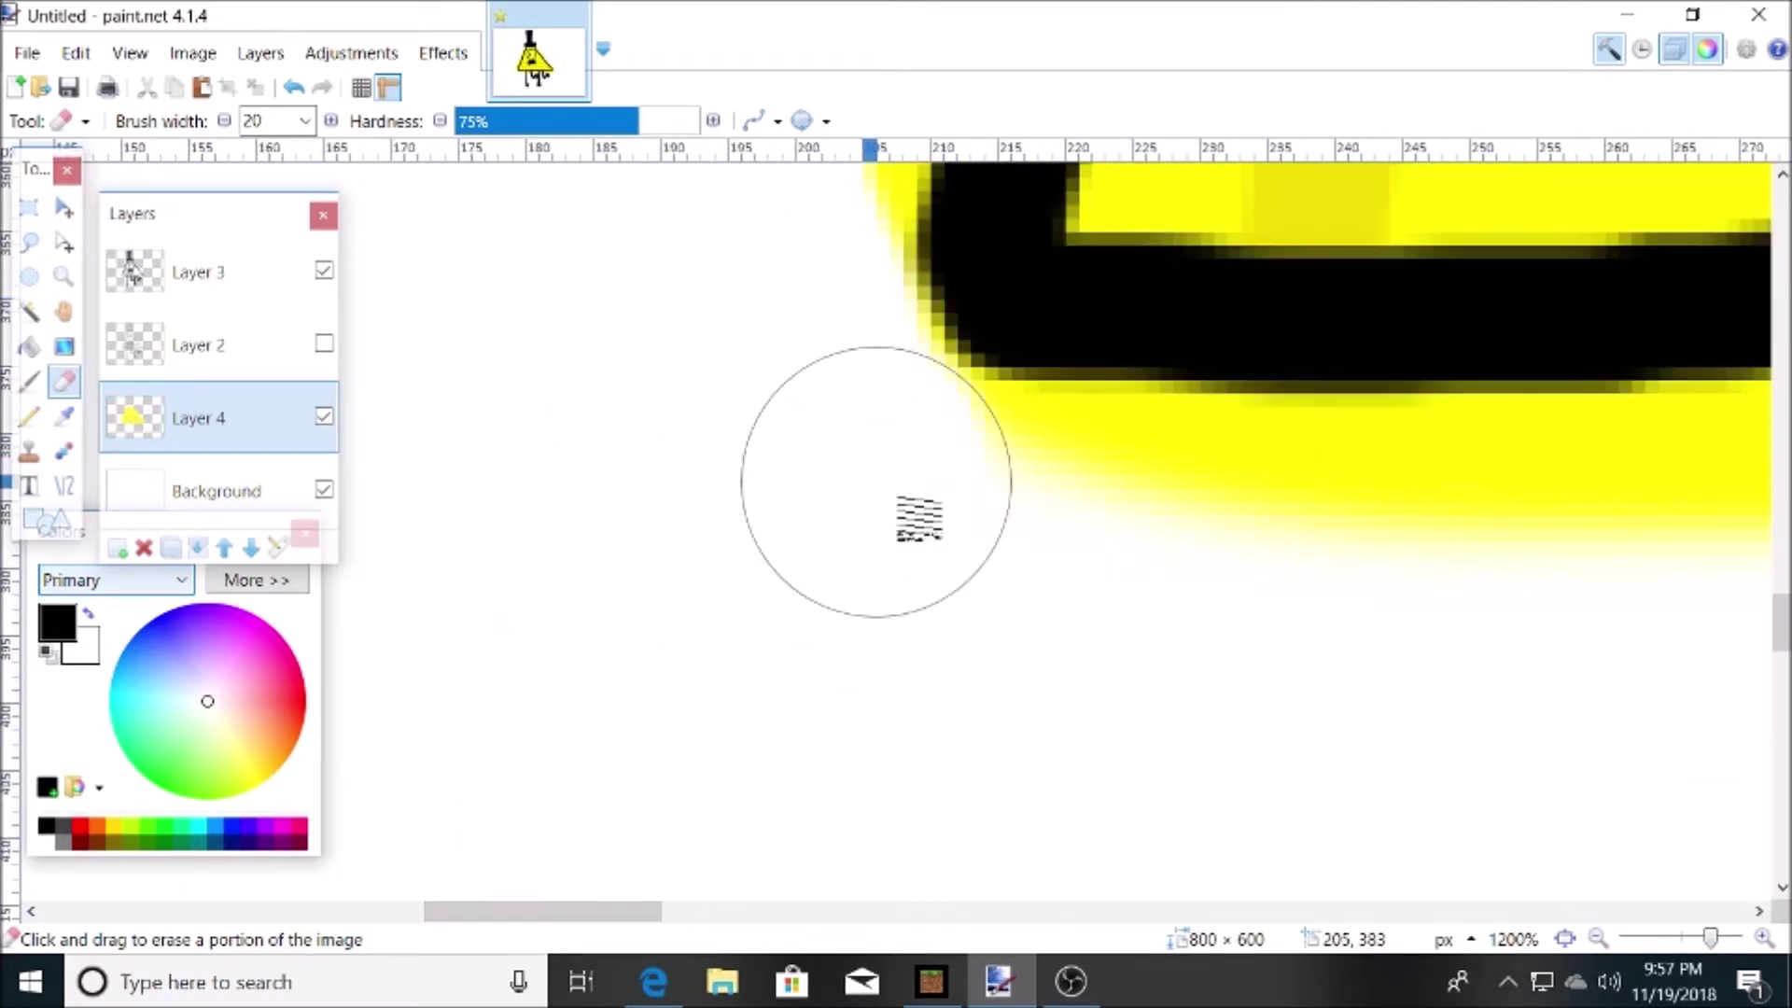
# Step: Erase the outer part of the yellow overspill below the triangle, working toward the bottom right corner
pyautogui.moveTo(600, 921)
pyautogui.mouseDown()
pyautogui.moveTo(927, 912)
pyautogui.moveTo(907, 913)
pyautogui.mouseUp()
pyautogui.moveTo(662, 593); pyautogui.dragTo(1665, 580)
pyautogui.moveTo(901, 912); pyautogui.dragTo(1130, 913)
pyautogui.moveTo(392, 612)
pyautogui.mouseDown()
pyautogui.moveTo(462, 635)
pyautogui.moveTo(1409, 462)
pyautogui.mouseUp()
# Step: Erase the yellow overspill outside the triangle's lower right edge
pyautogui.scroll(3, 1578, 597)
pyautogui.moveTo(1535, 672); pyautogui.dragTo(1209, 396)
pyautogui.scroll(3, 1213, 419)
pyautogui.moveTo(1157, 551); pyautogui.dragTo(719, 340)
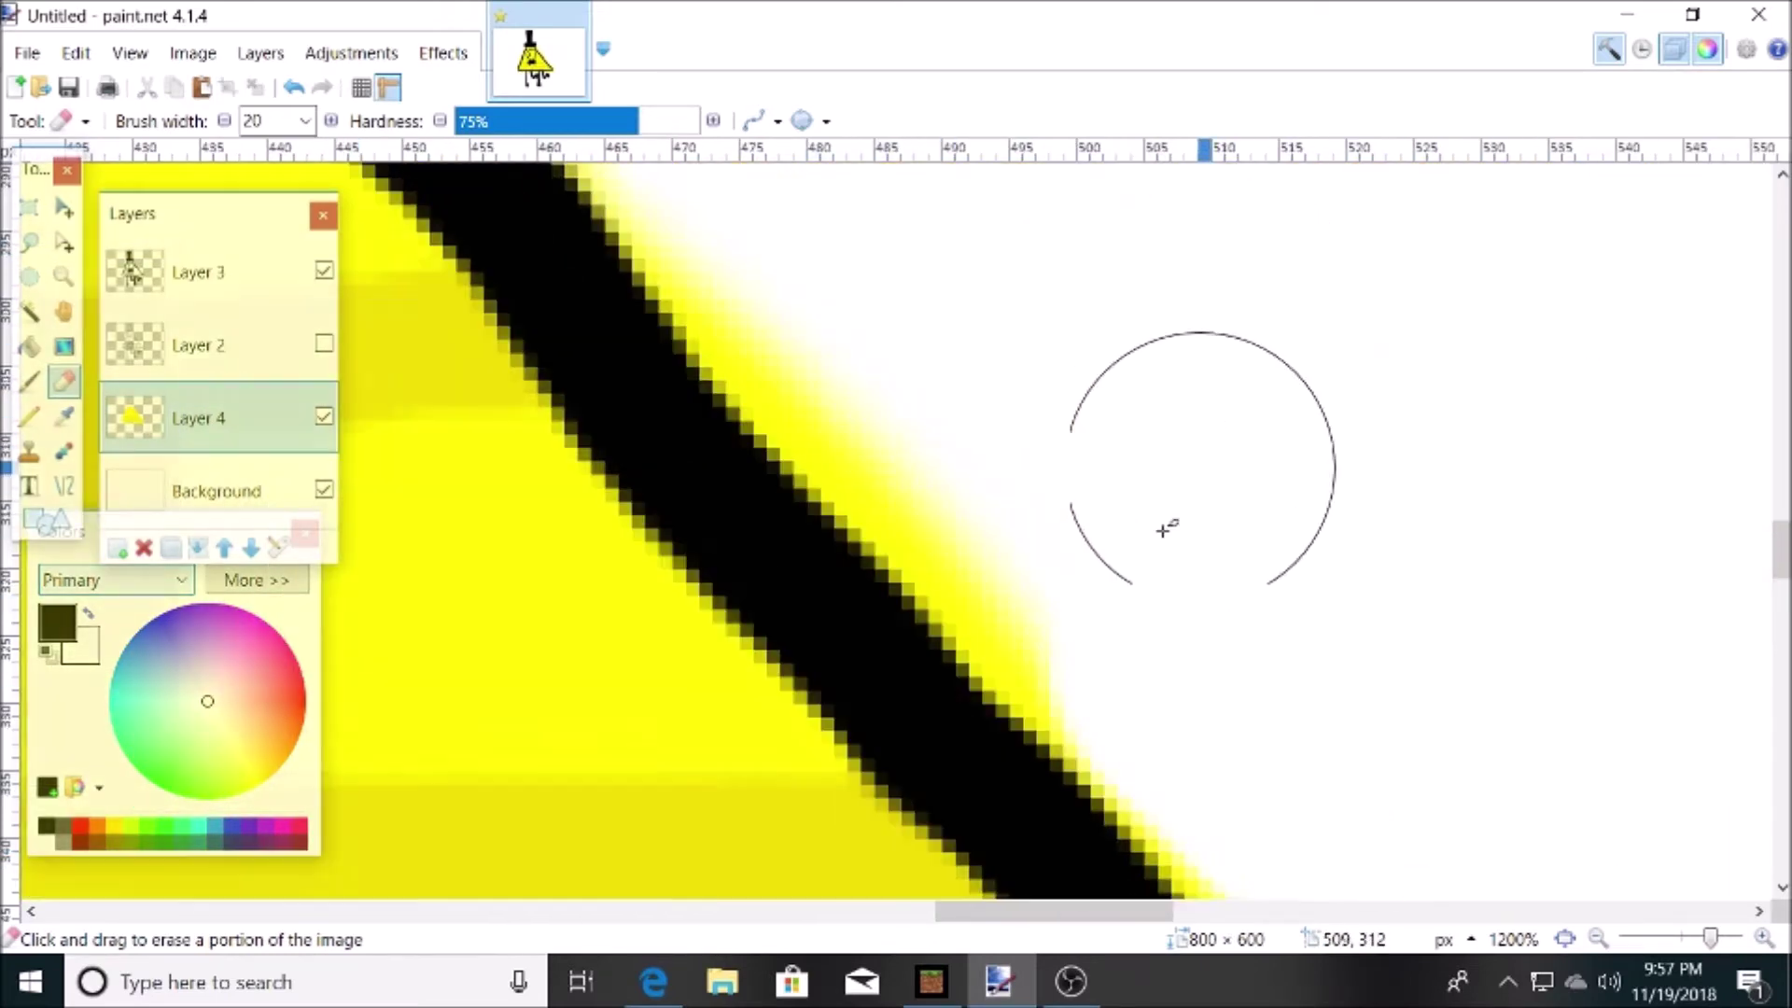
# Step: Erase the yellow overspill outside the triangle's upper right edge, up to the hat brim
pyautogui.scroll(5, 747, 392)
pyautogui.moveTo(1013, 913); pyautogui.dragTo(969, 913)
pyautogui.scroll(4, 793, 672)
pyautogui.scroll(-1, 761, 672)
pyautogui.moveTo(704, 775); pyautogui.dragTo(494, 523)
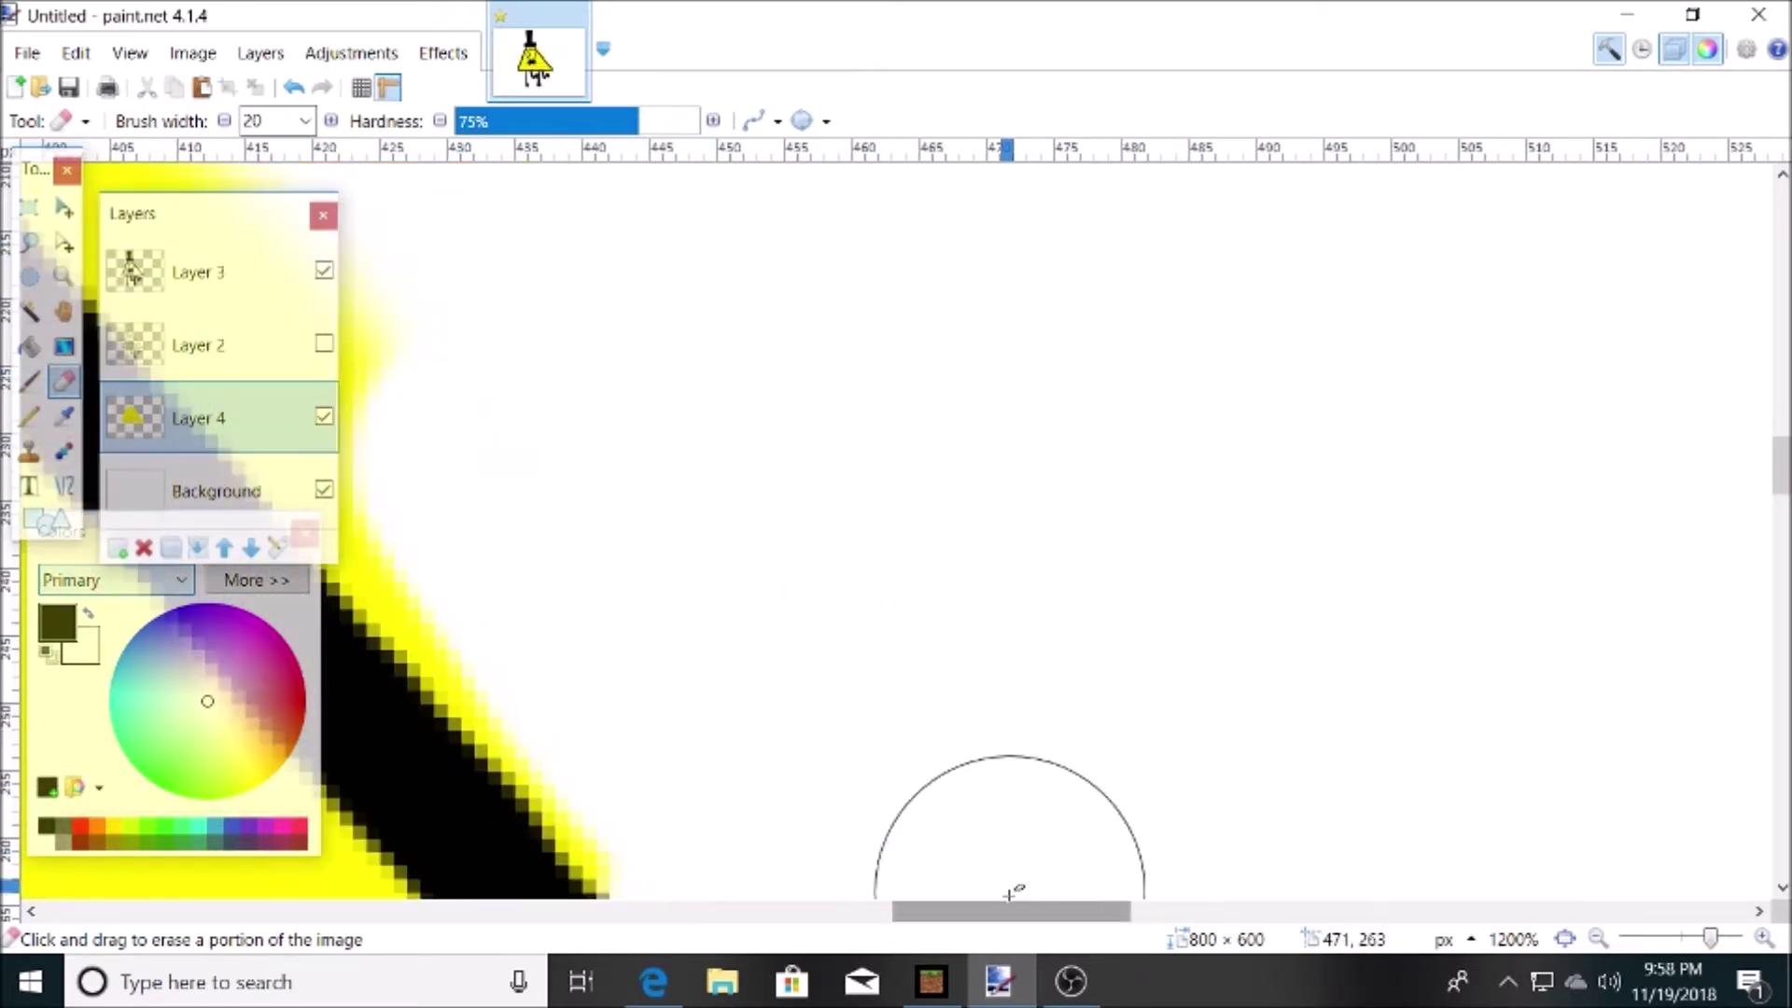
pyautogui.moveTo(1026, 912); pyautogui.dragTo(943, 913)
pyautogui.scroll(4, 996, 803)
pyautogui.moveTo(996, 804); pyautogui.dragTo(627, 471)
pyautogui.scroll(3, 628, 504)
pyautogui.moveTo(853, 912); pyautogui.dragTo(808, 912)
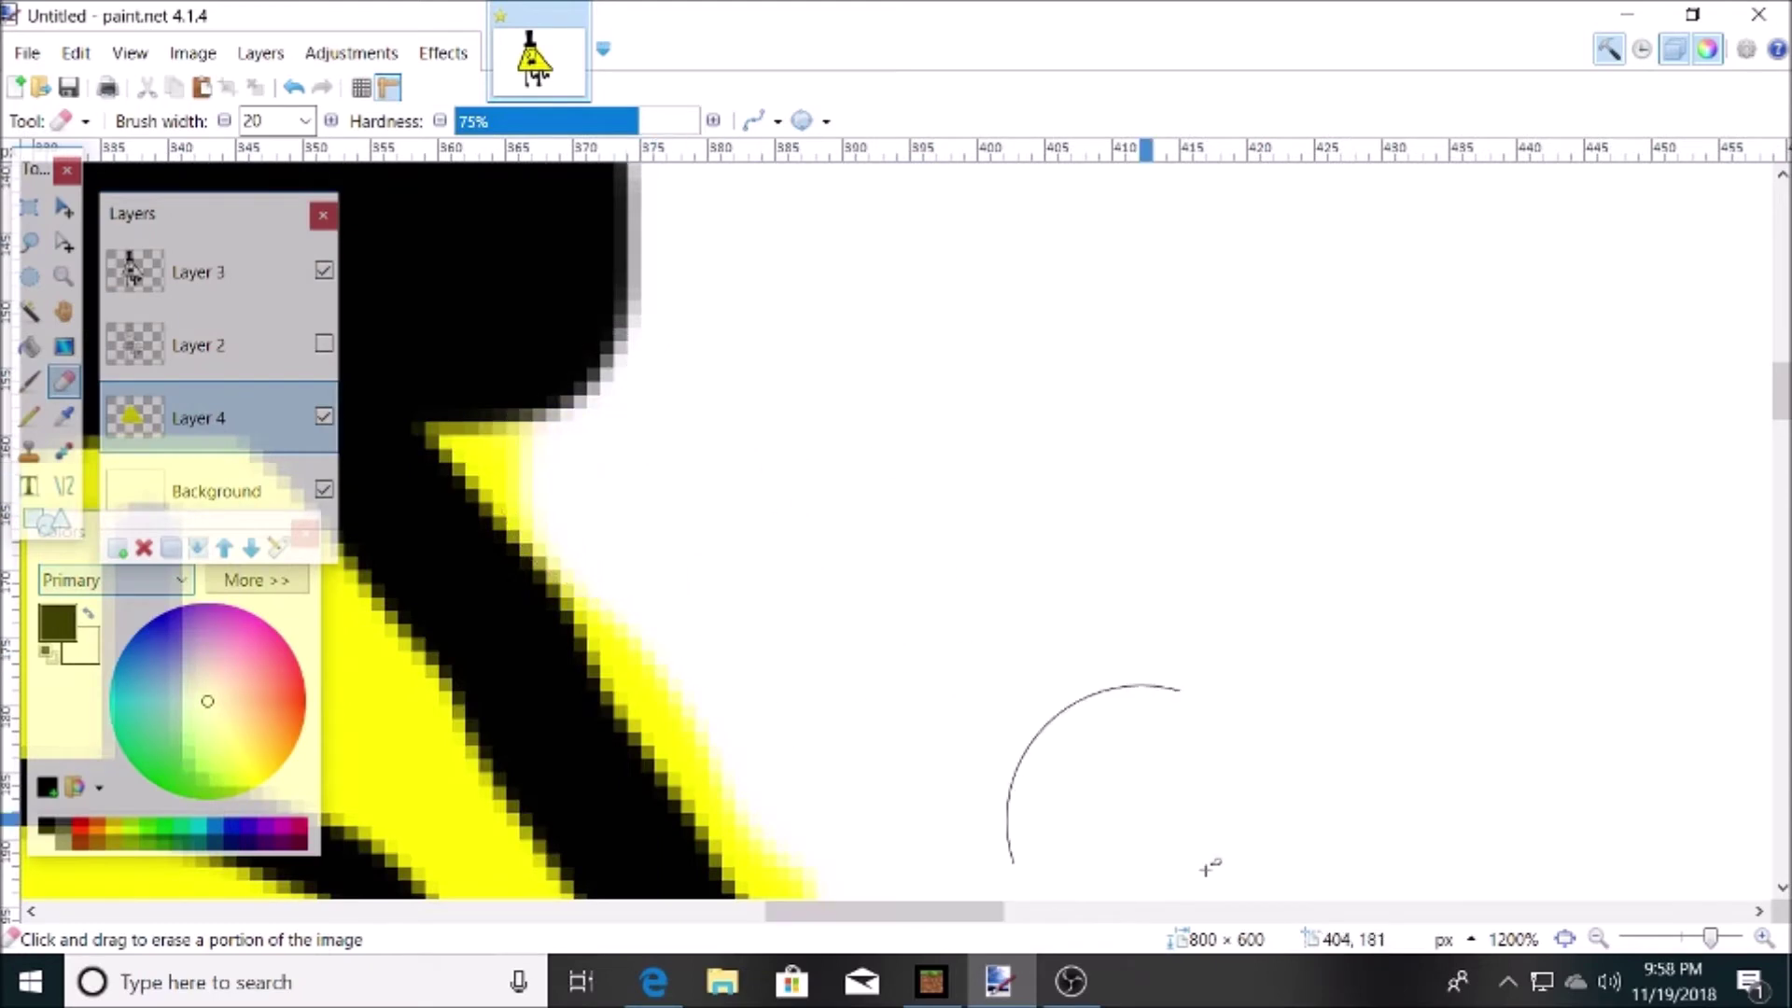
# Step: Erase the remaining yellow overspill below the triangle's base and up along its left edge
pyautogui.scroll(-5, 1228, 575)
pyautogui.scroll(-10, 1002, 793)
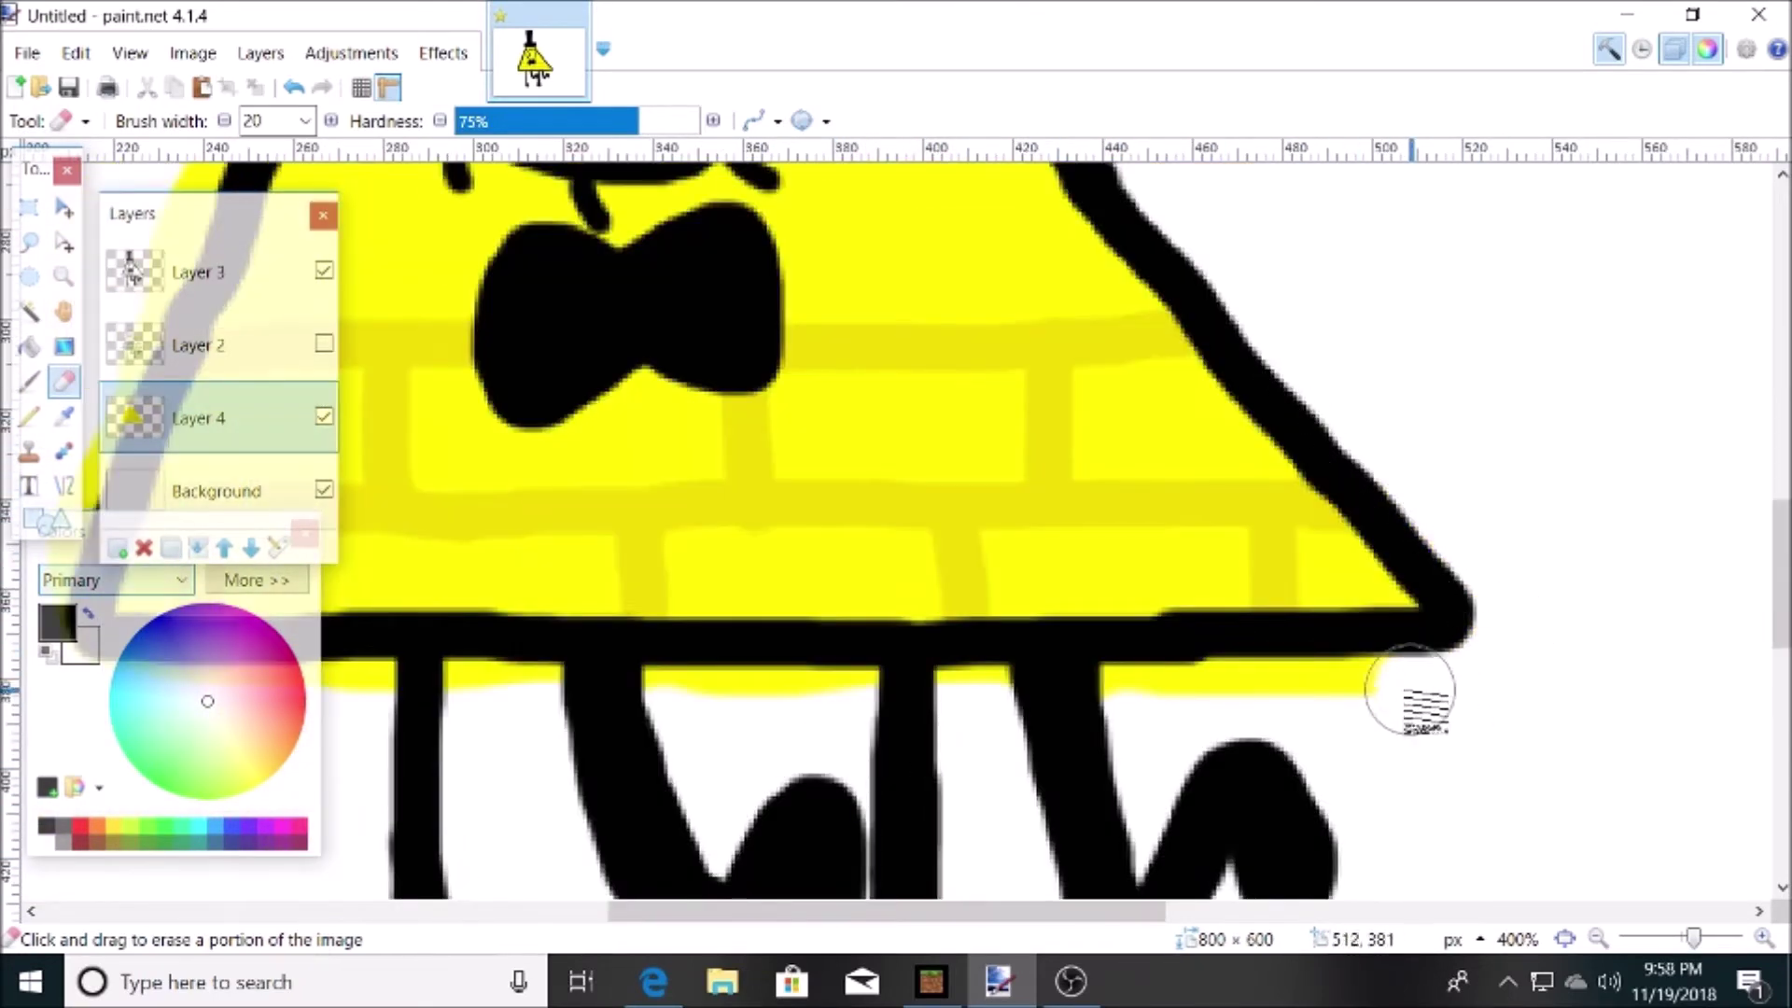
pyautogui.moveTo(1409, 691); pyautogui.dragTo(891, 681)
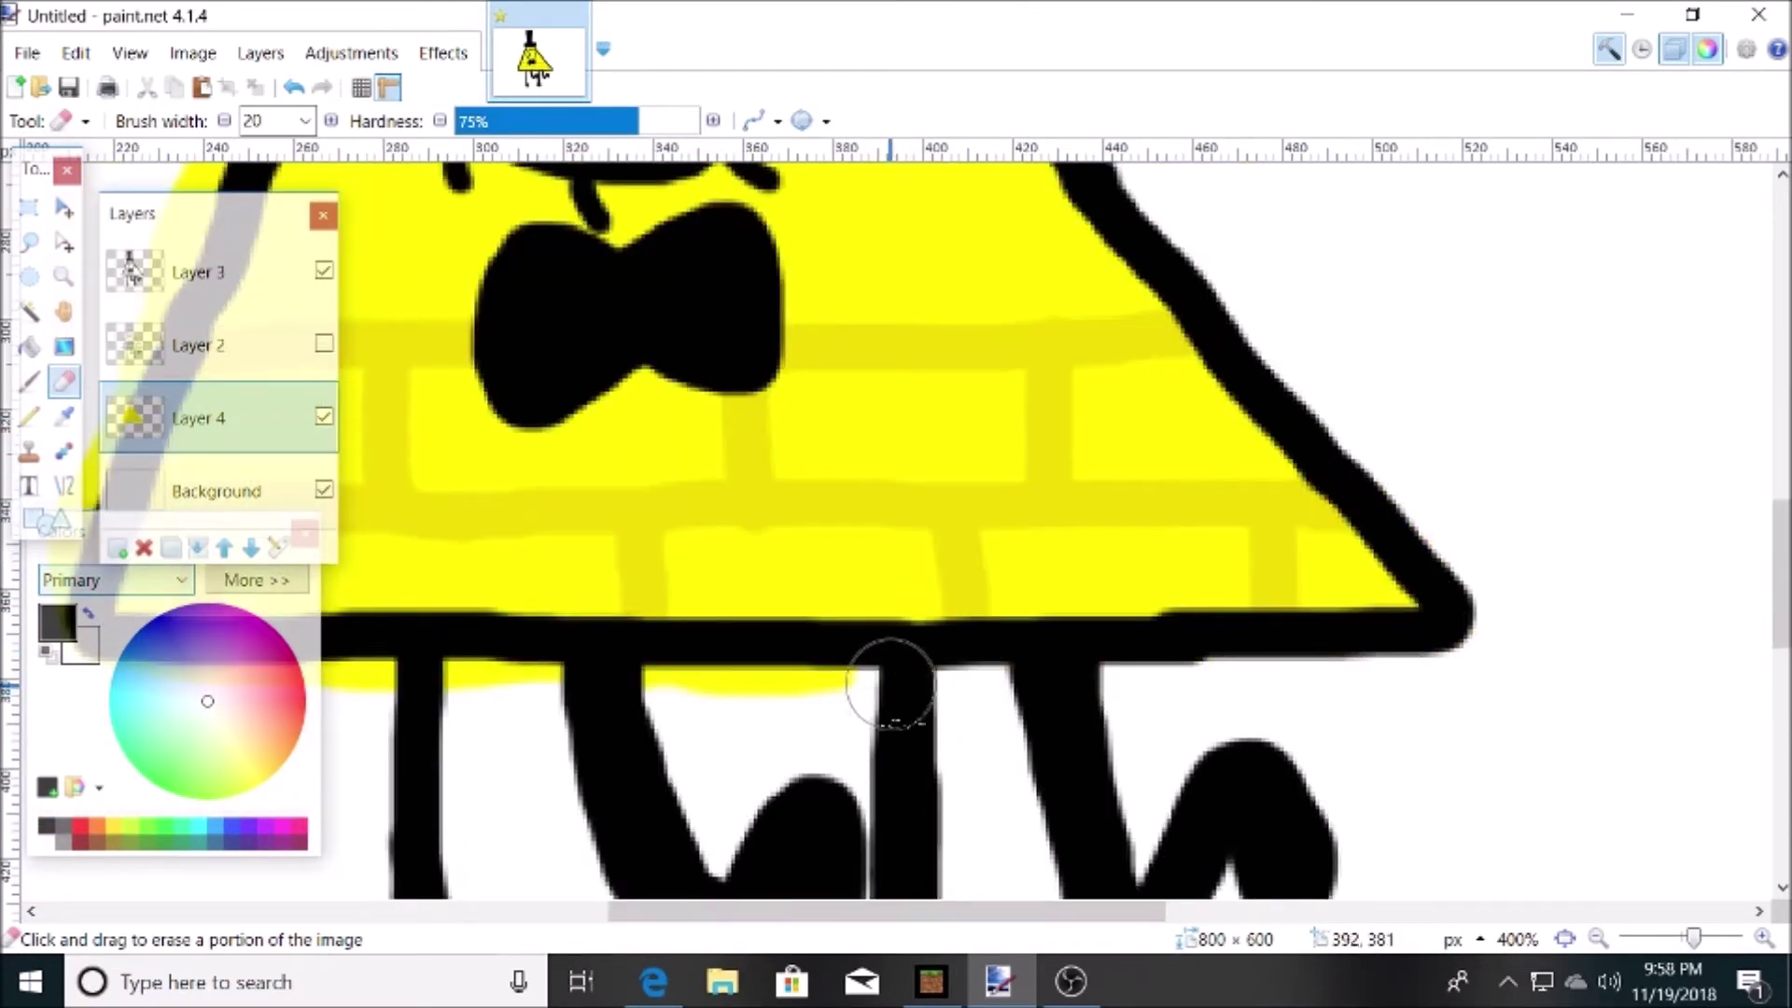
pyautogui.moveTo(928, 910); pyautogui.dragTo(709, 911)
pyautogui.moveTo(1124, 696)
pyautogui.mouseDown()
pyautogui.moveTo(732, 616)
pyautogui.moveTo(770, 457)
pyautogui.mouseUp()
pyautogui.scroll(3, 817, 439)
pyautogui.moveTo(851, 705); pyautogui.dragTo(986, 248)
pyautogui.scroll(3, 933, 289)
# Step: Paint the inside of the eye white around the black pupil with the paintbrush
pyautogui.click(88, 613)
pyautogui.click(30, 381)
pyautogui.moveTo(912, 911); pyautogui.dragTo(980, 918)
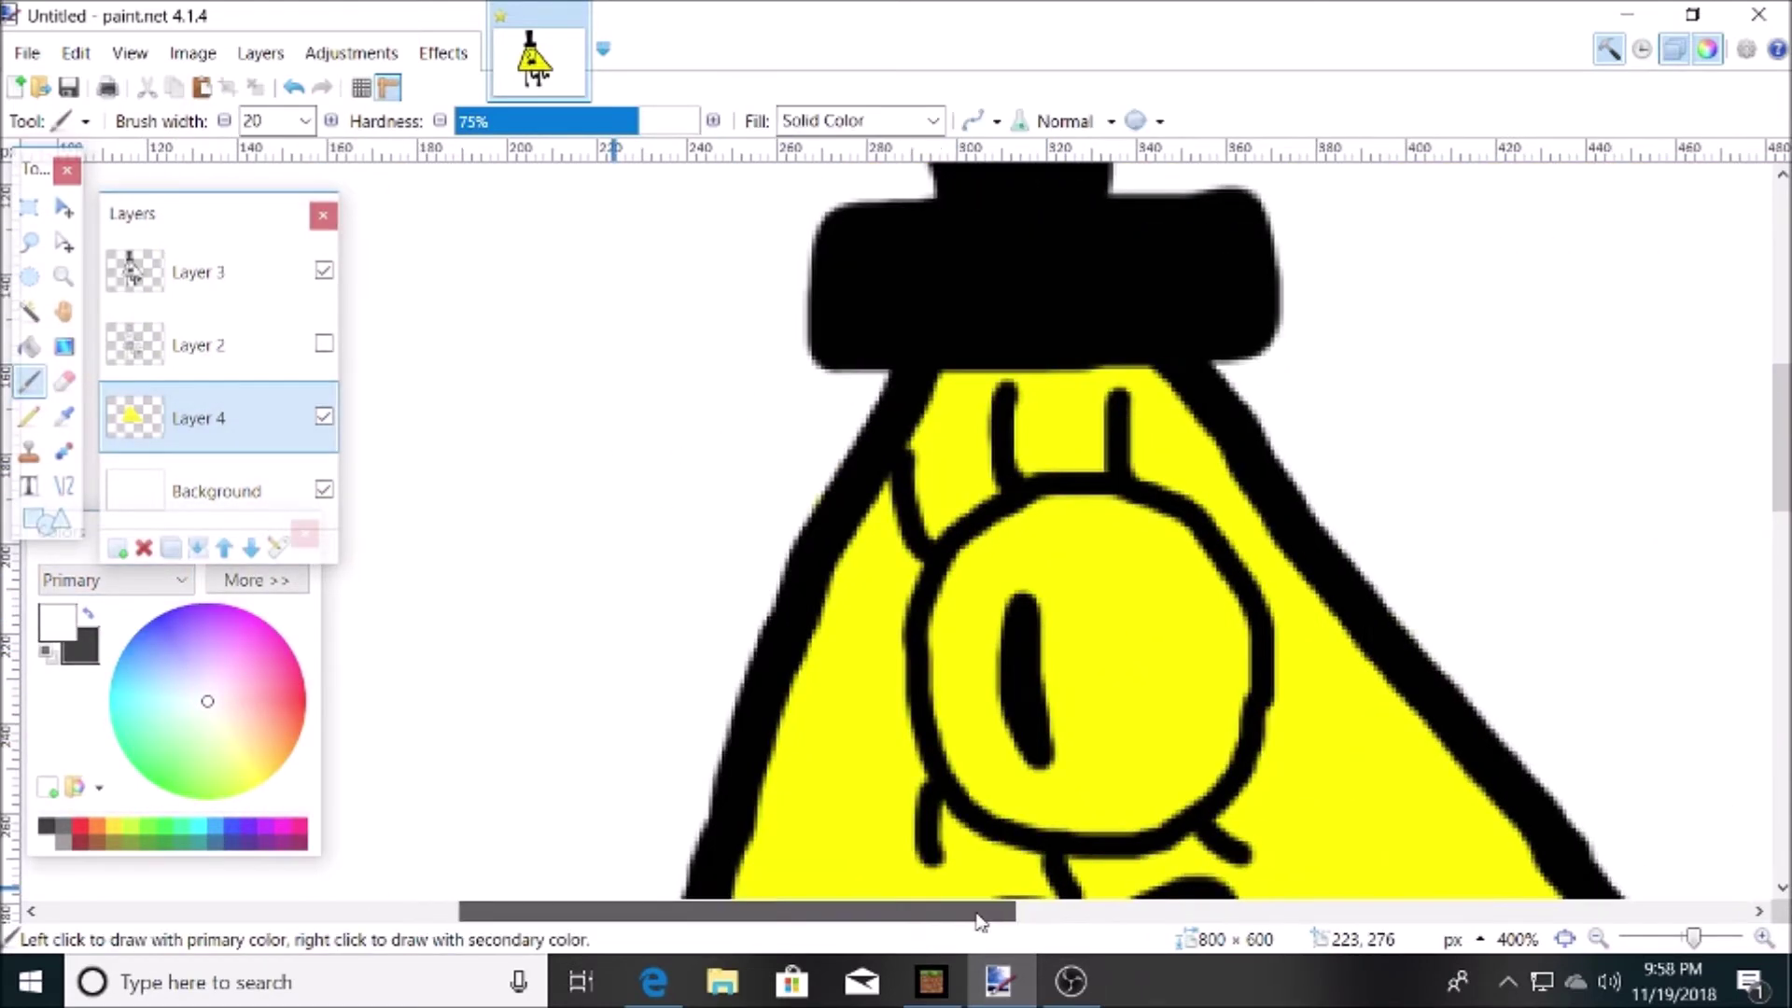
pyautogui.scroll(5, 985, 546)
pyautogui.scroll(3, 1098, 826)
pyautogui.moveTo(1036, 308)
pyautogui.mouseDown()
pyautogui.moveTo(976, 687)
pyautogui.moveTo(1156, 292)
pyautogui.moveTo(1456, 368)
pyautogui.moveTo(1549, 544)
pyautogui.moveTo(1372, 652)
pyautogui.moveTo(961, 467)
pyautogui.moveTo(1355, 376)
pyautogui.mouseUp()
pyautogui.scroll(-3, 1549, 544)
pyautogui.scroll(3, 1367, 420)
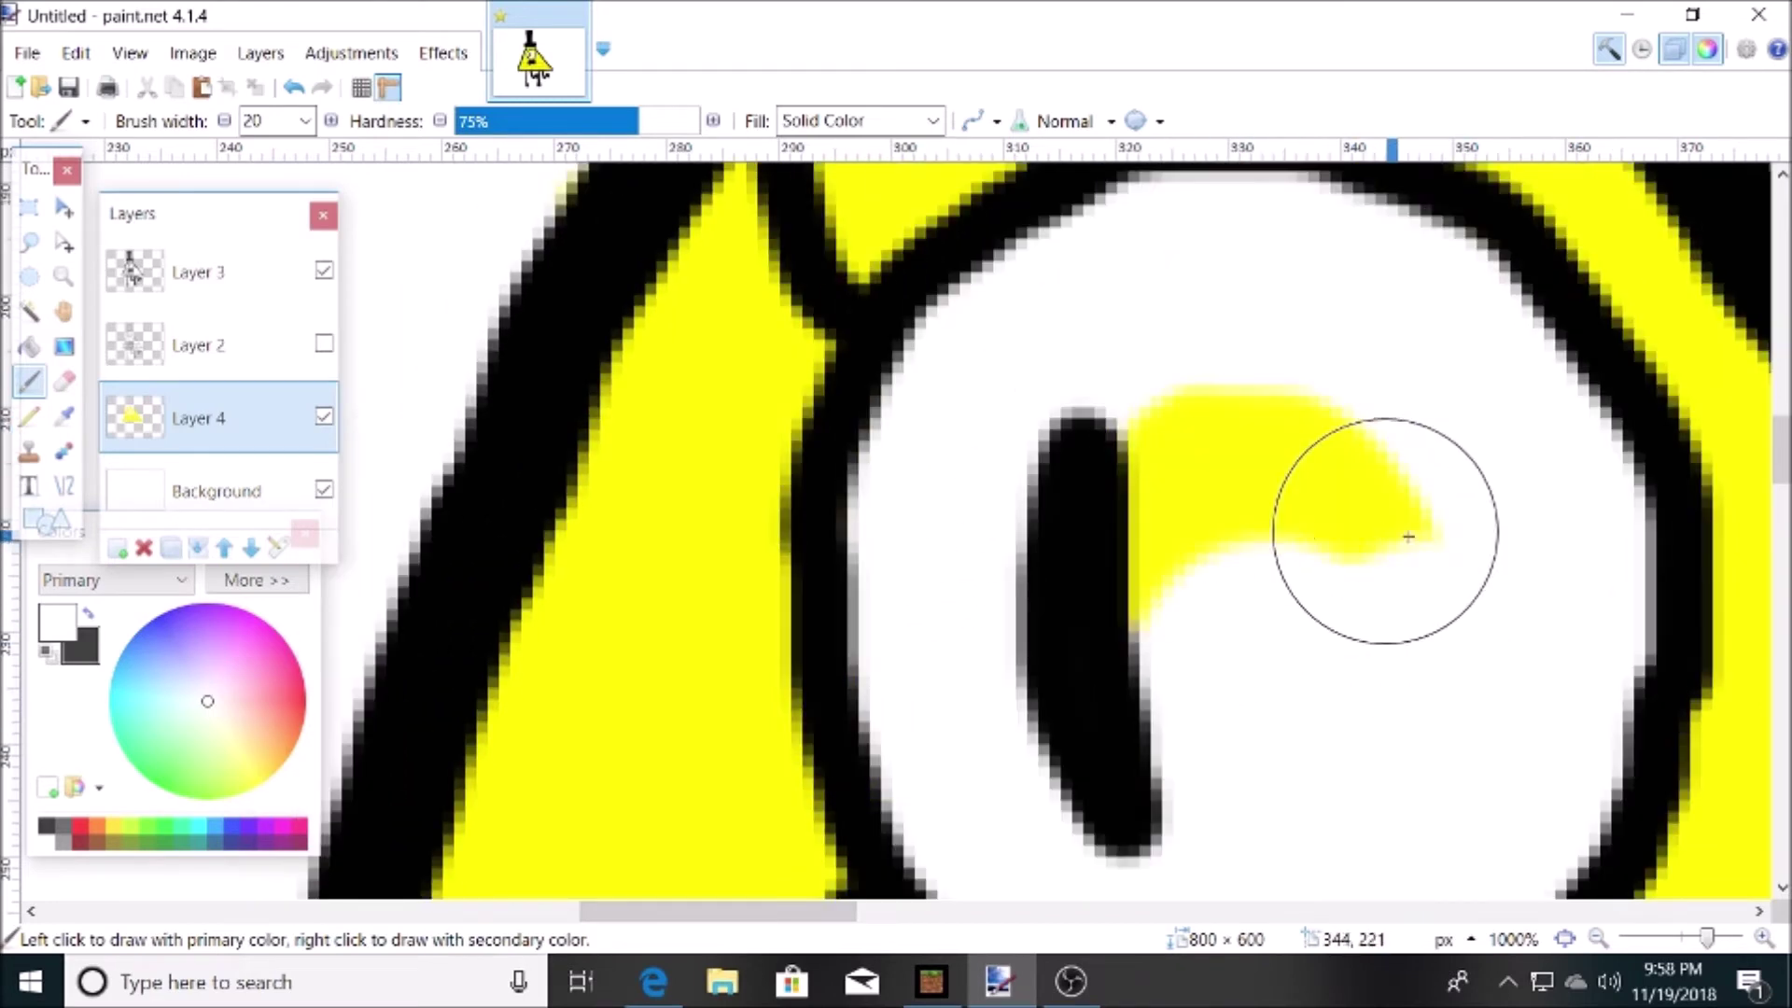
pyautogui.moveTo(1391, 533); pyautogui.dragTo(1178, 658)
pyautogui.moveTo(1708, 939); pyautogui.dragTo(1683, 937)
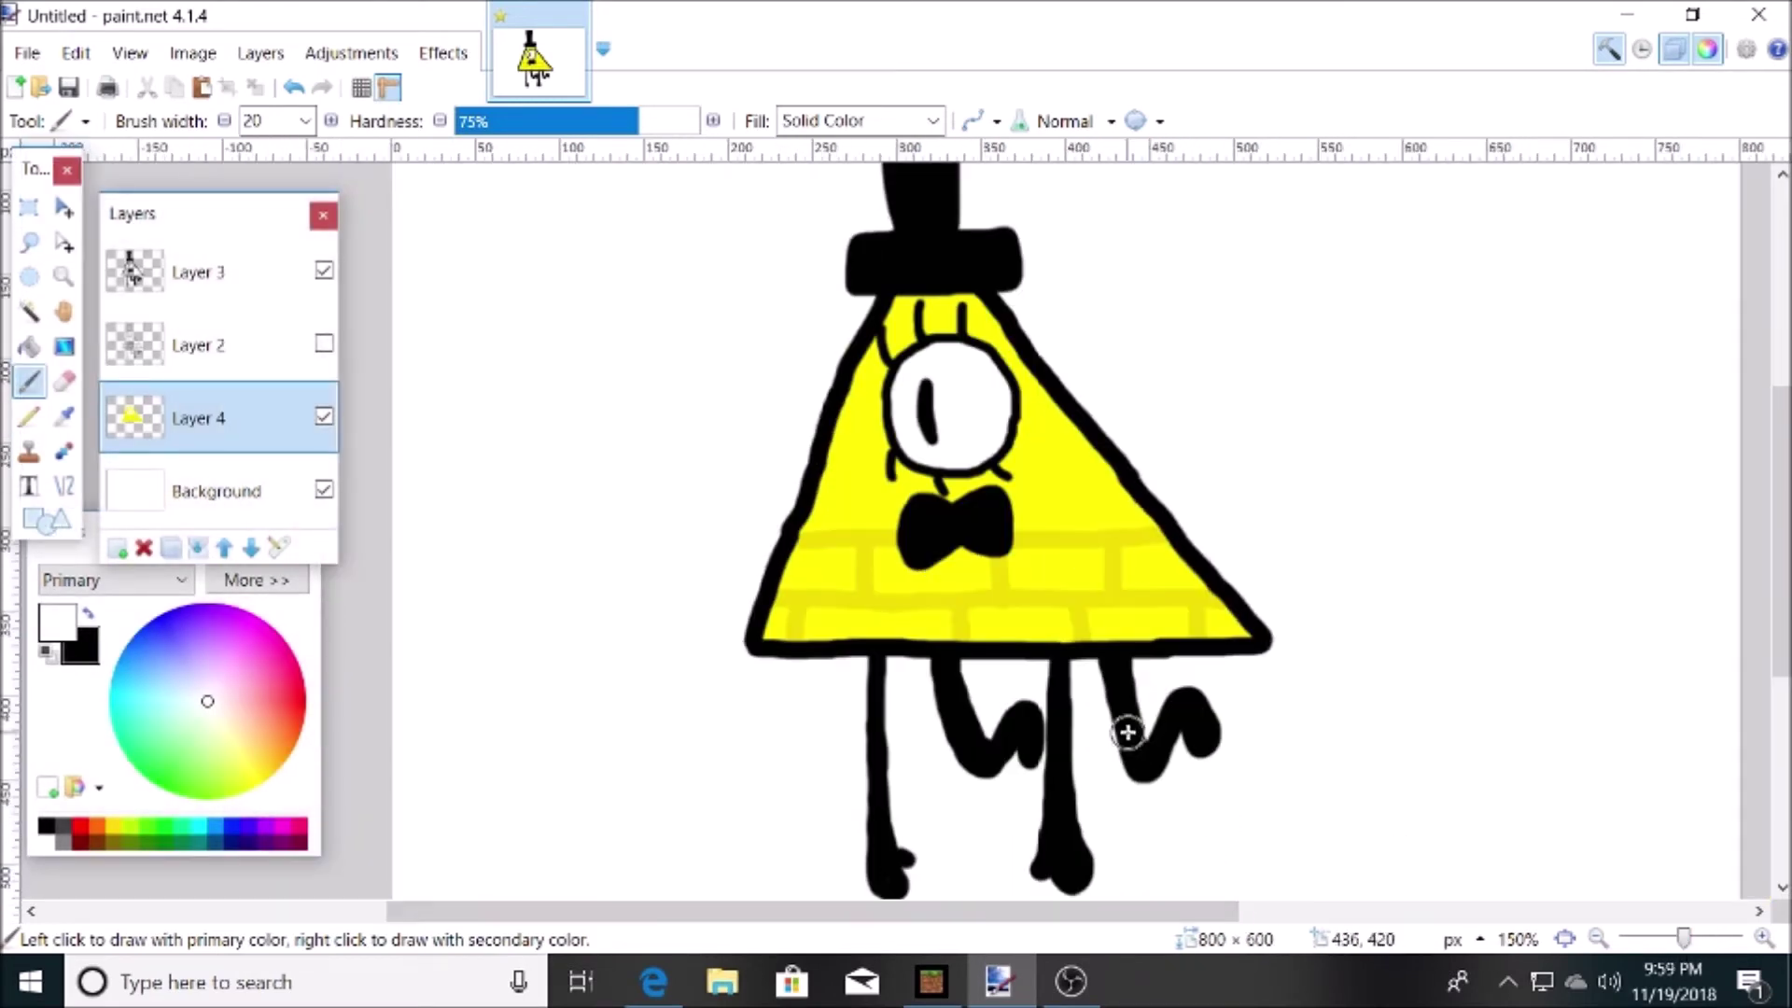
# Step: Hide Layer 3 and Layer 4, and set up a light cyan brush of width 85 on the Background layer
pyautogui.click(263, 491)
pyautogui.click(324, 416)
pyautogui.click(324, 271)
pyautogui.click(180, 681)
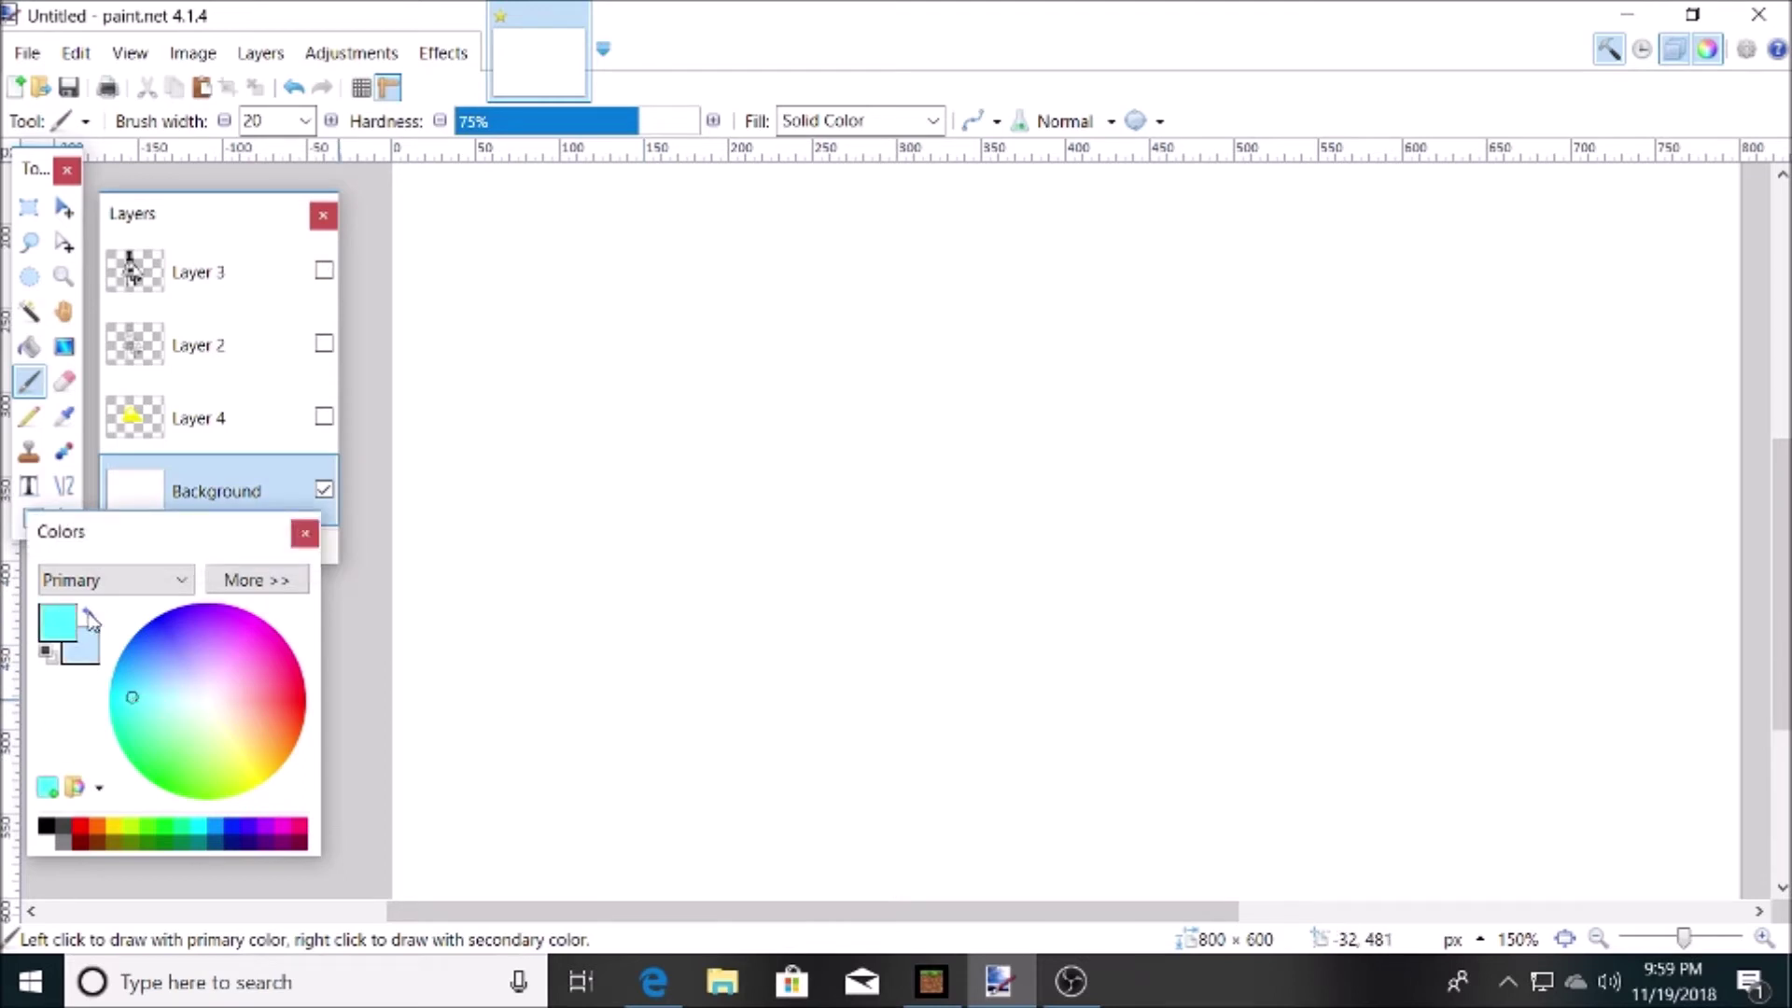
pyautogui.moveTo(1683, 939); pyautogui.dragTo(1680, 941)
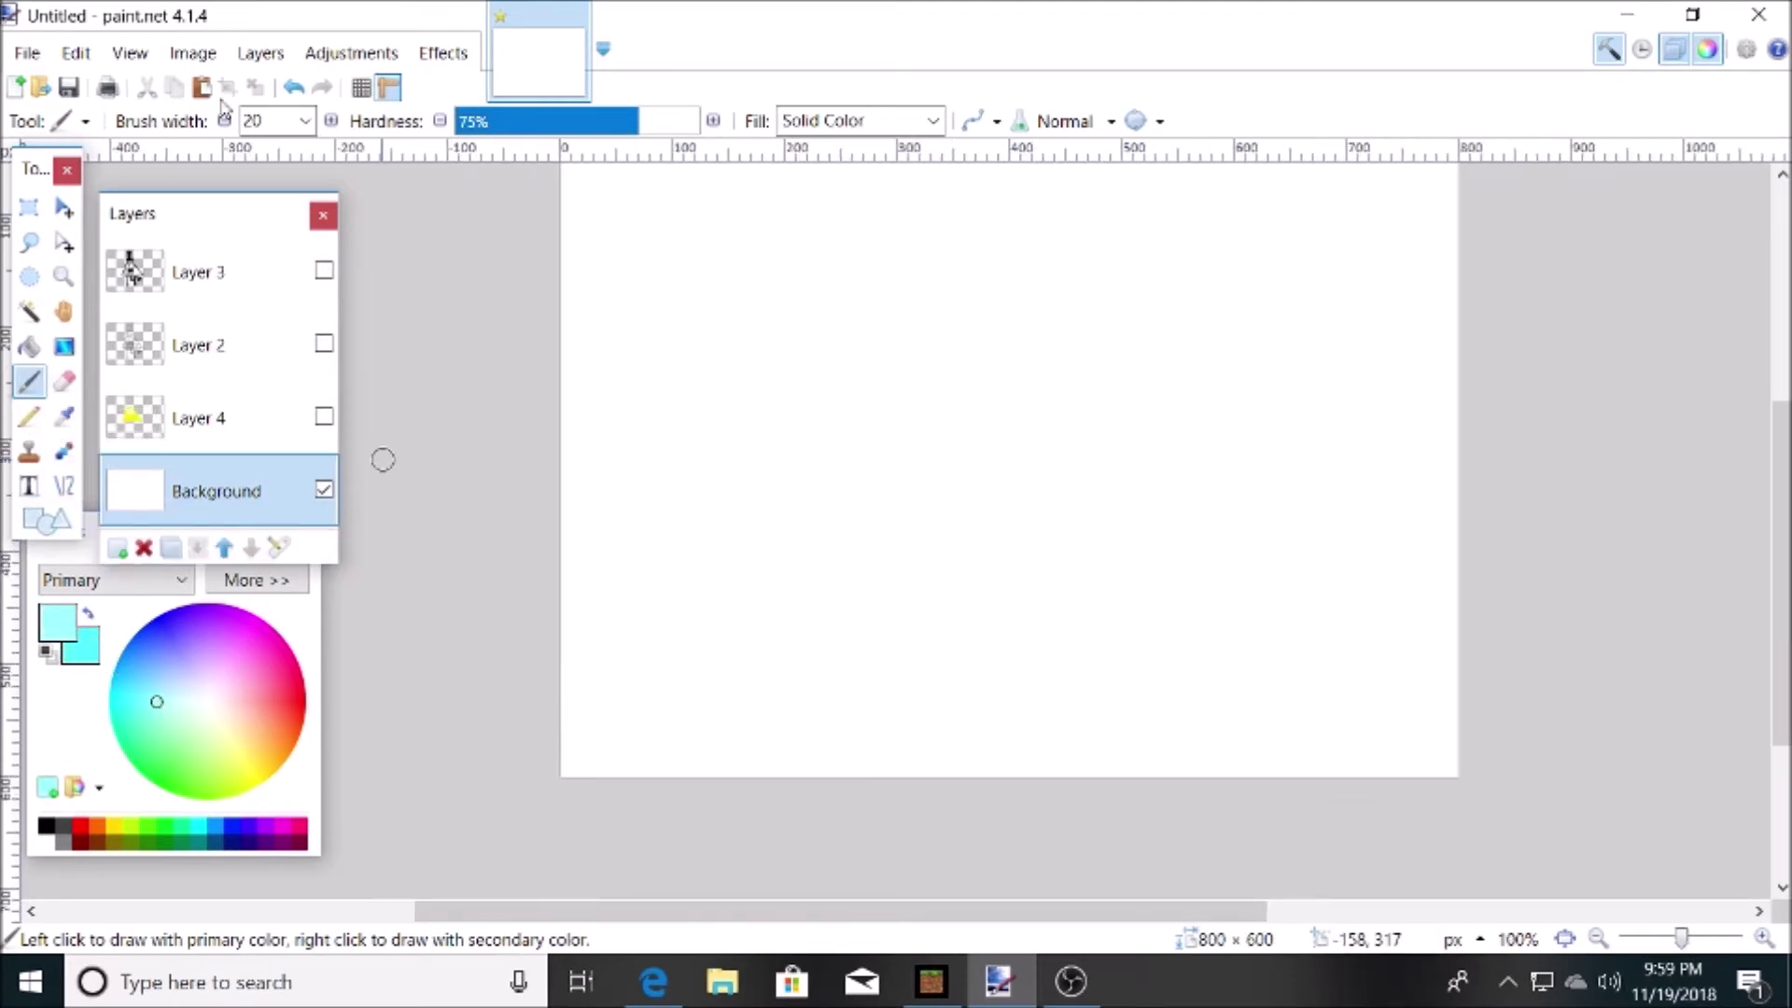
pyautogui.click(305, 122)
pyautogui.click(270, 782)
# Step: Paint a light cyan flame silhouette across the Background layer, and add a new layer beneath it
pyautogui.moveTo(597, 733)
pyautogui.mouseDown()
pyautogui.moveTo(631, 492)
pyautogui.moveTo(745, 715)
pyautogui.moveTo(835, 344)
pyautogui.moveTo(928, 759)
pyautogui.moveTo(1107, 432)
pyautogui.moveTo(1097, 583)
pyautogui.moveTo(1307, 579)
pyautogui.moveTo(1325, 770)
pyautogui.mouseUp()
pyautogui.click(118, 549)
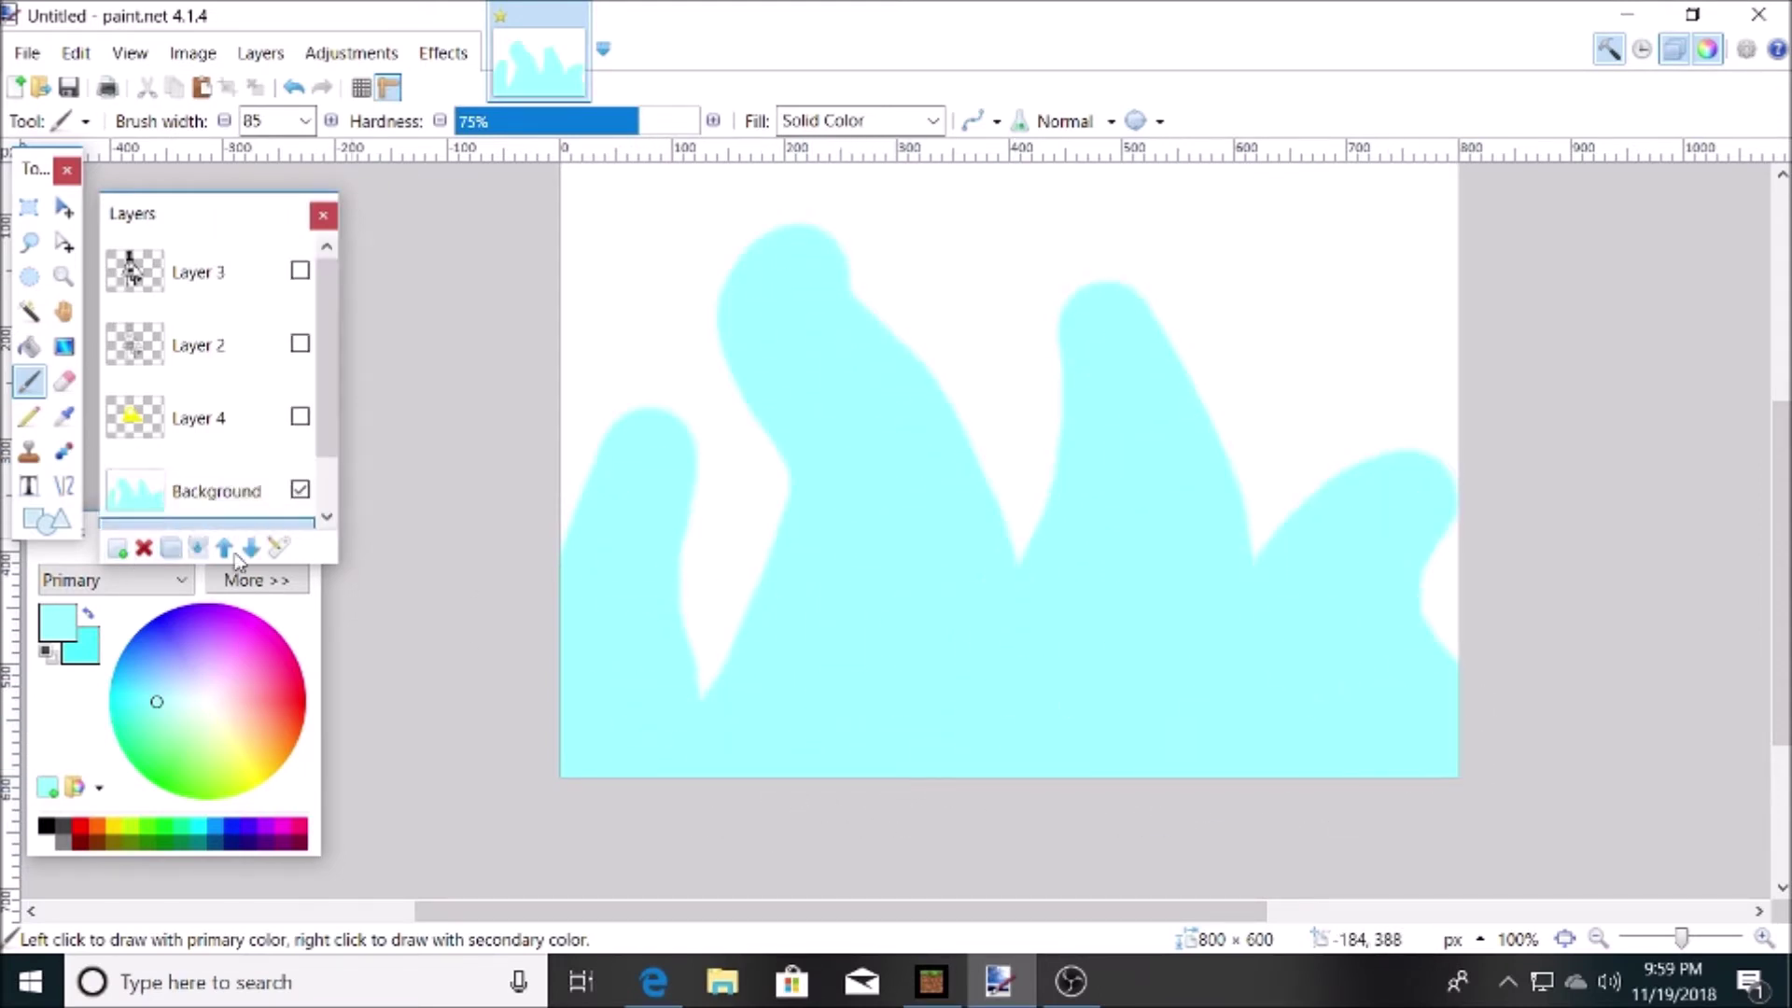
pyautogui.scroll(1, 648, 580)
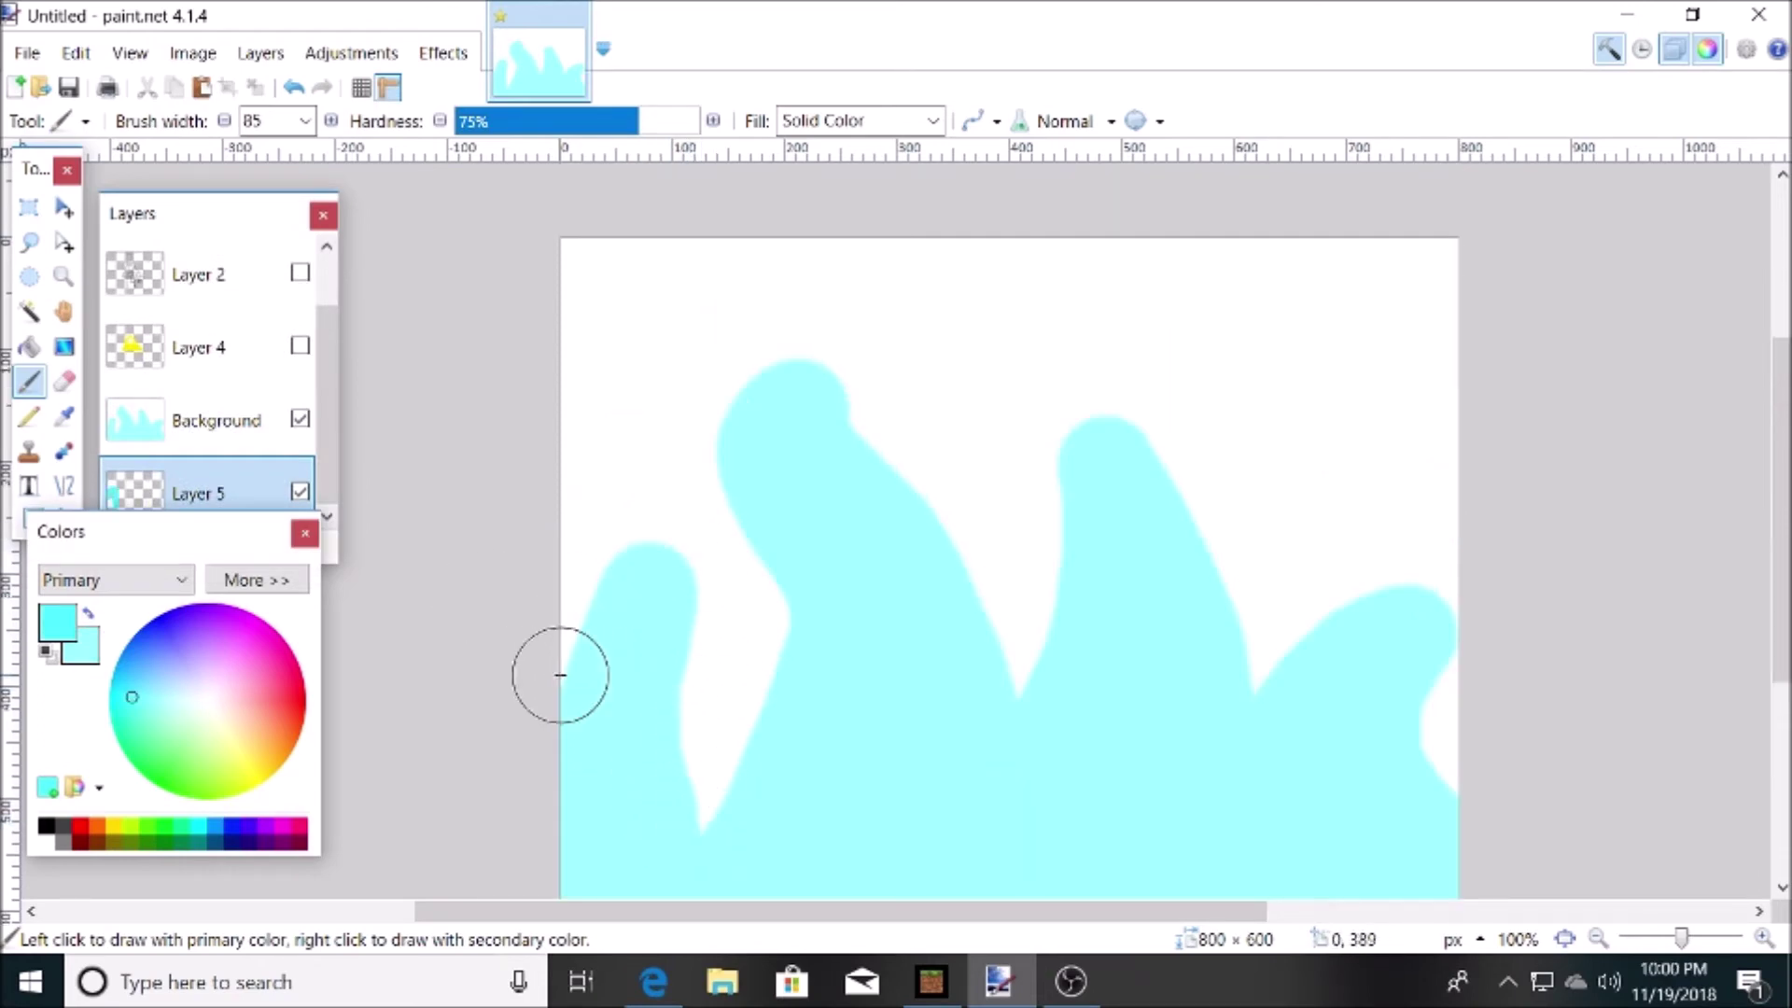
# Step: Delete the Background layer that holds the light cyan flames
pyautogui.click(300, 420)
pyautogui.click(301, 422)
pyautogui.click(143, 548)
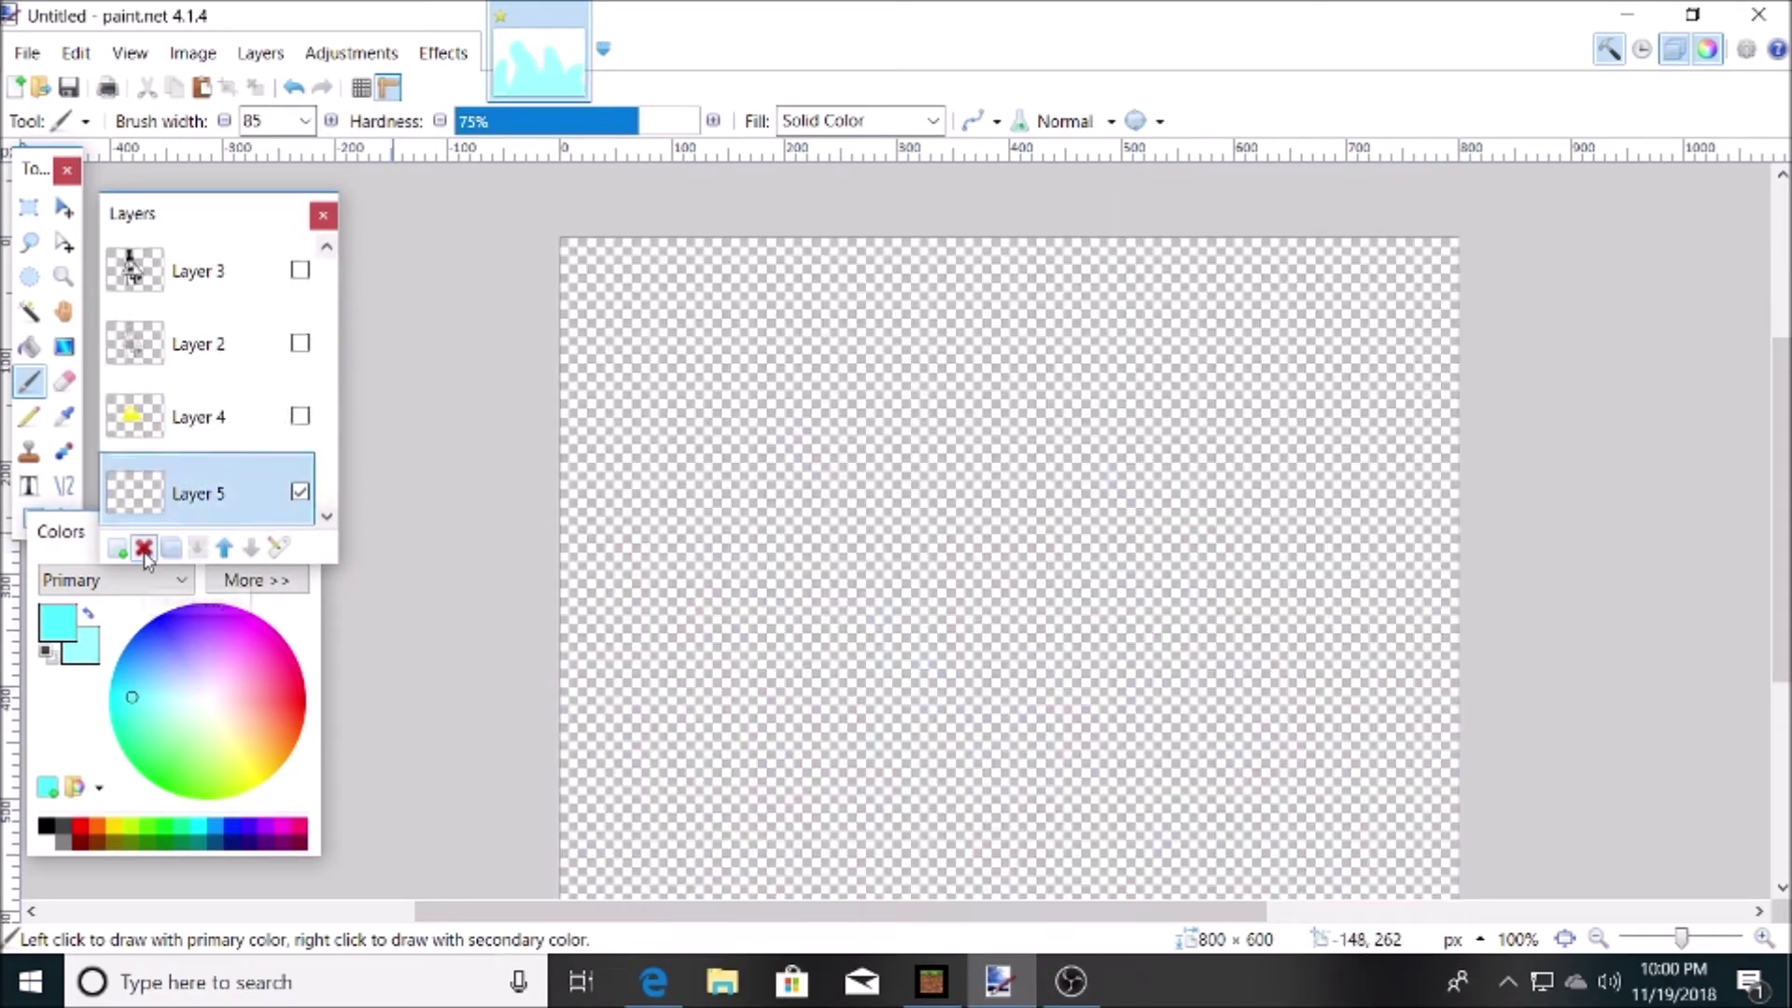
# Step: Fill Layer 5 with solid white, and set the brush colors to cyan with pale cyan as secondary
pyautogui.click(46, 653)
pyautogui.click(29, 347)
pyautogui.click(751, 505)
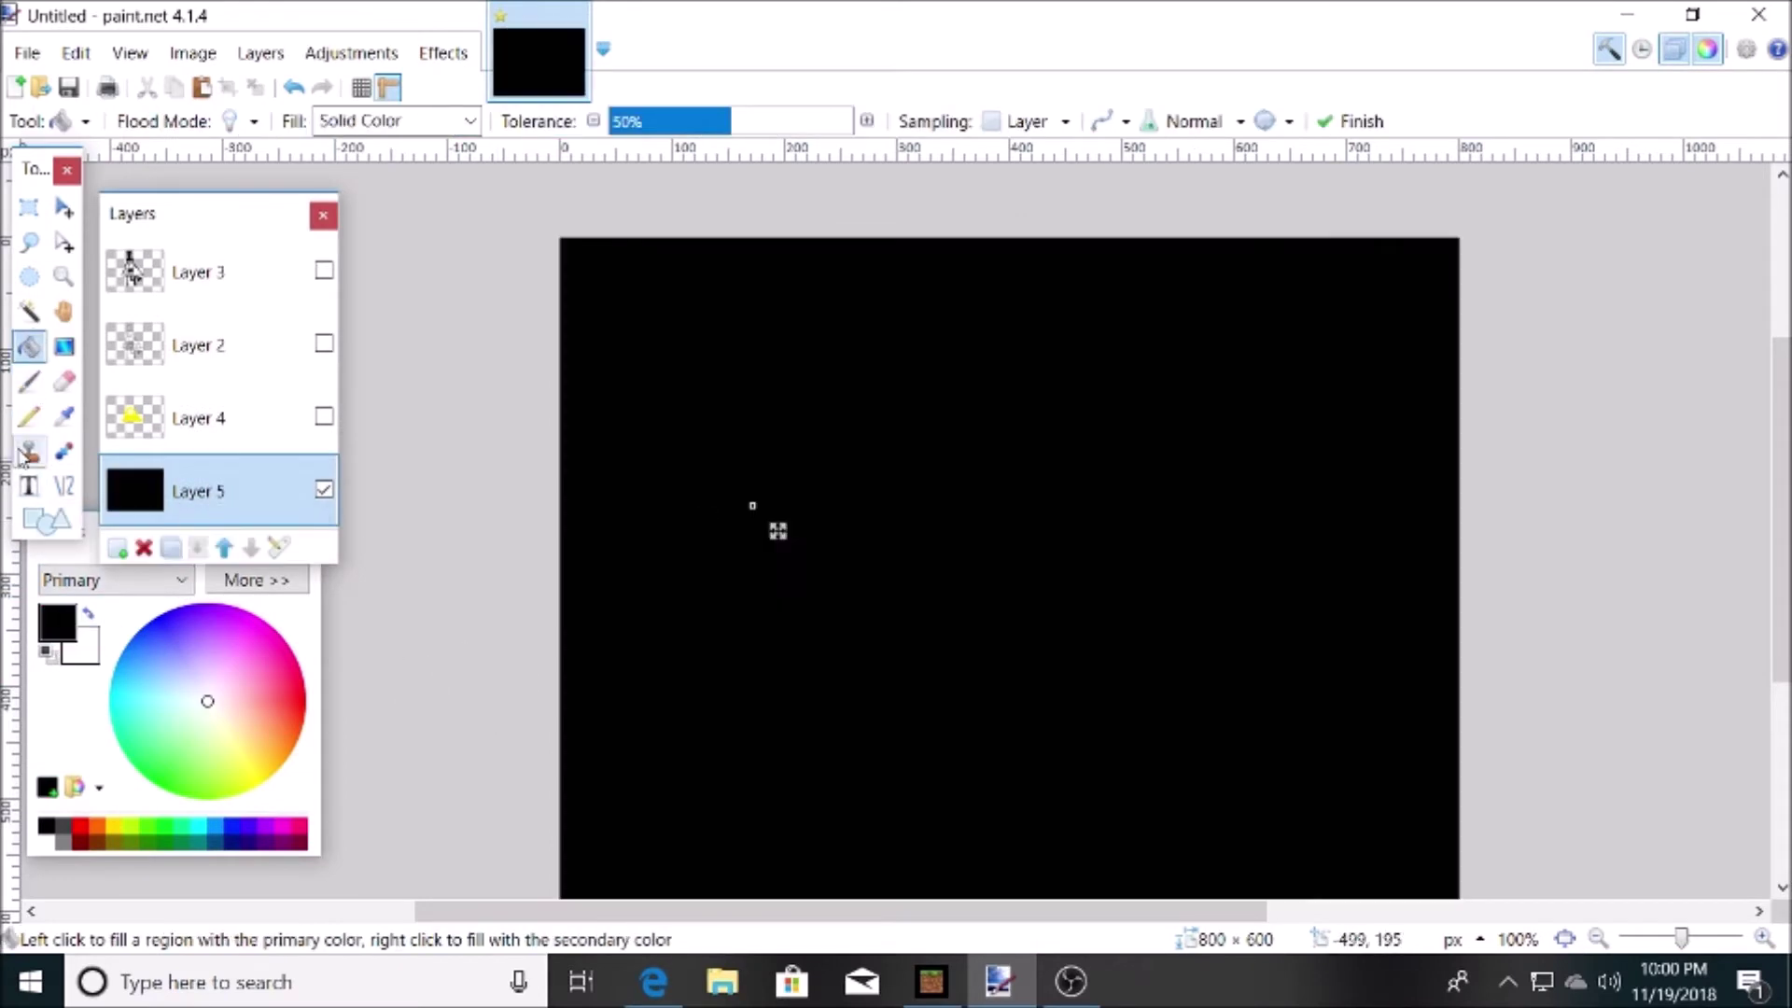
pyautogui.click(89, 613)
pyautogui.click(791, 484)
pyautogui.click(29, 381)
pyautogui.click(197, 701)
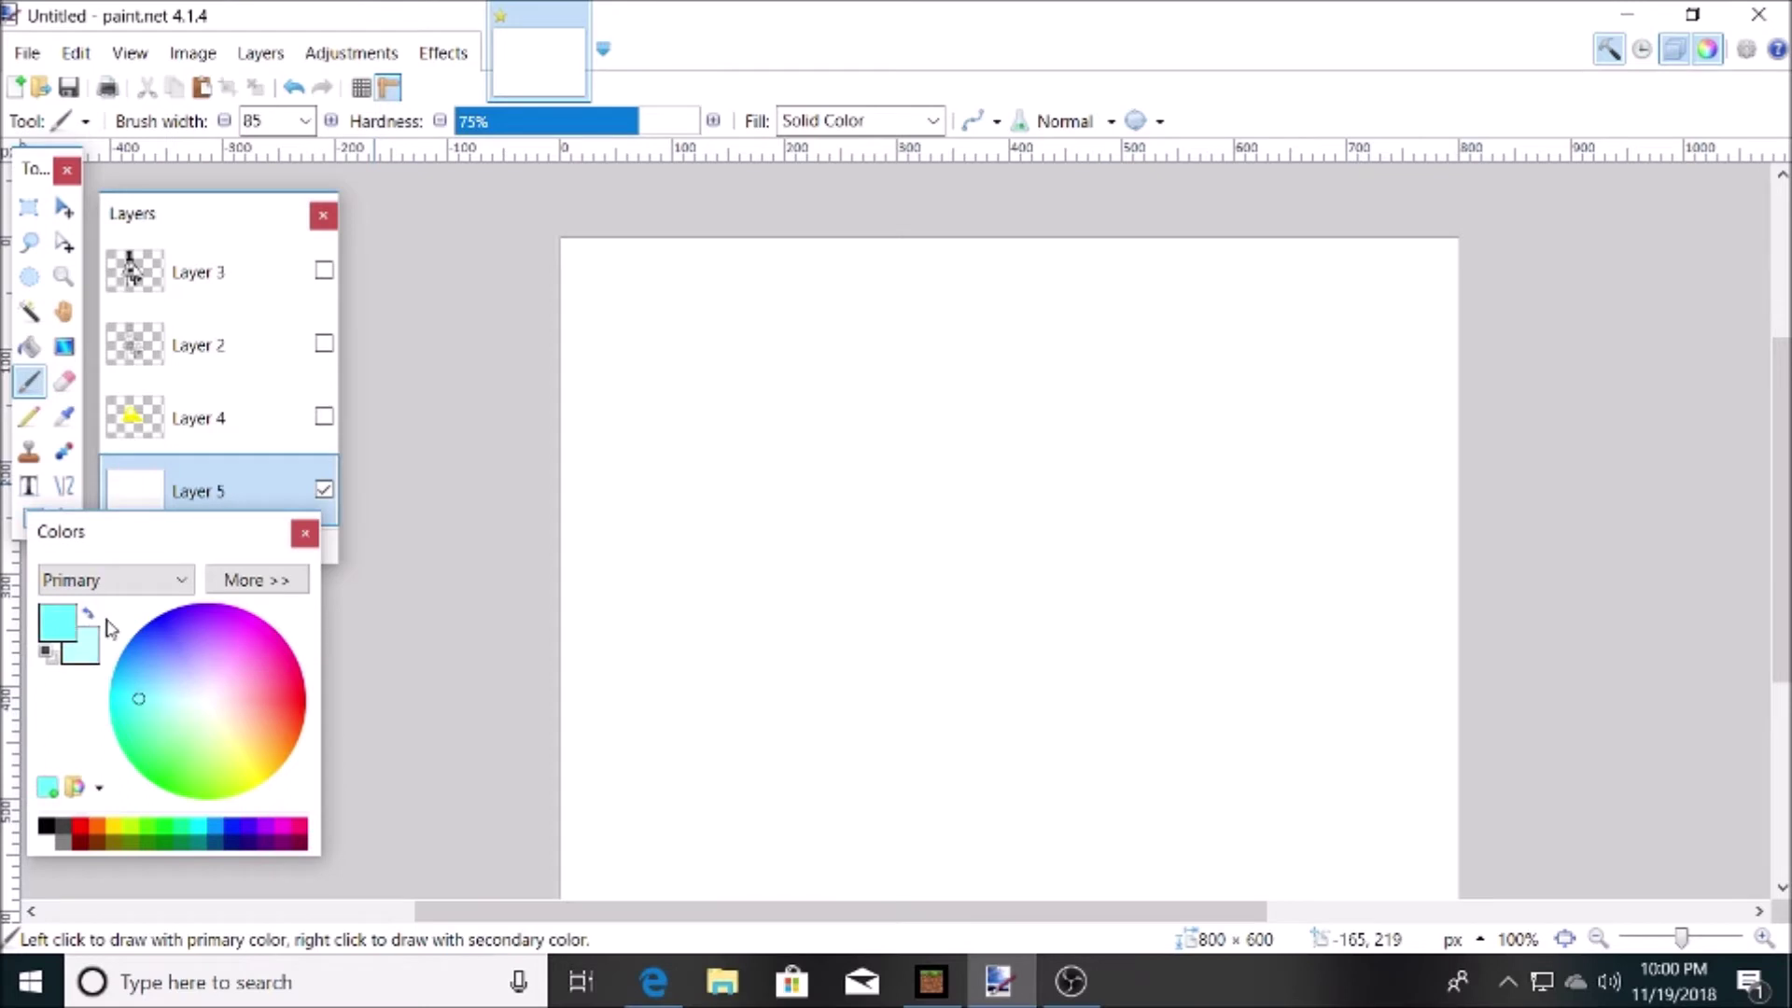
# Step: Paint thick cyan flame outlines with three peaks directly on the white Layer 5
pyautogui.click(29, 381)
pyautogui.scroll(-1, 632, 676)
pyautogui.moveTo(581, 737)
pyautogui.mouseDown()
pyautogui.moveTo(681, 457)
pyautogui.moveTo(848, 569)
pyautogui.moveTo(869, 694)
pyautogui.moveTo(1105, 746)
pyautogui.mouseUp()
pyautogui.scroll(2, 869, 704)
pyautogui.click(295, 88)
pyautogui.moveTo(783, 614)
pyautogui.mouseDown()
pyautogui.moveTo(1036, 469)
pyautogui.moveTo(1097, 652)
pyautogui.mouseUp()
pyautogui.scroll(-2, 1097, 652)
pyautogui.moveTo(1099, 418)
pyautogui.mouseDown()
pyautogui.moveTo(1125, 498)
pyautogui.moveTo(1332, 288)
pyautogui.moveTo(1517, 649)
pyautogui.mouseUp()
# Step: Try erasing the area beside the leftmost flame outline on Layer 5
pyautogui.press('e')
pyautogui.scroll(3, 759, 400)
pyautogui.moveTo(602, 590); pyautogui.dragTo(602, 627)
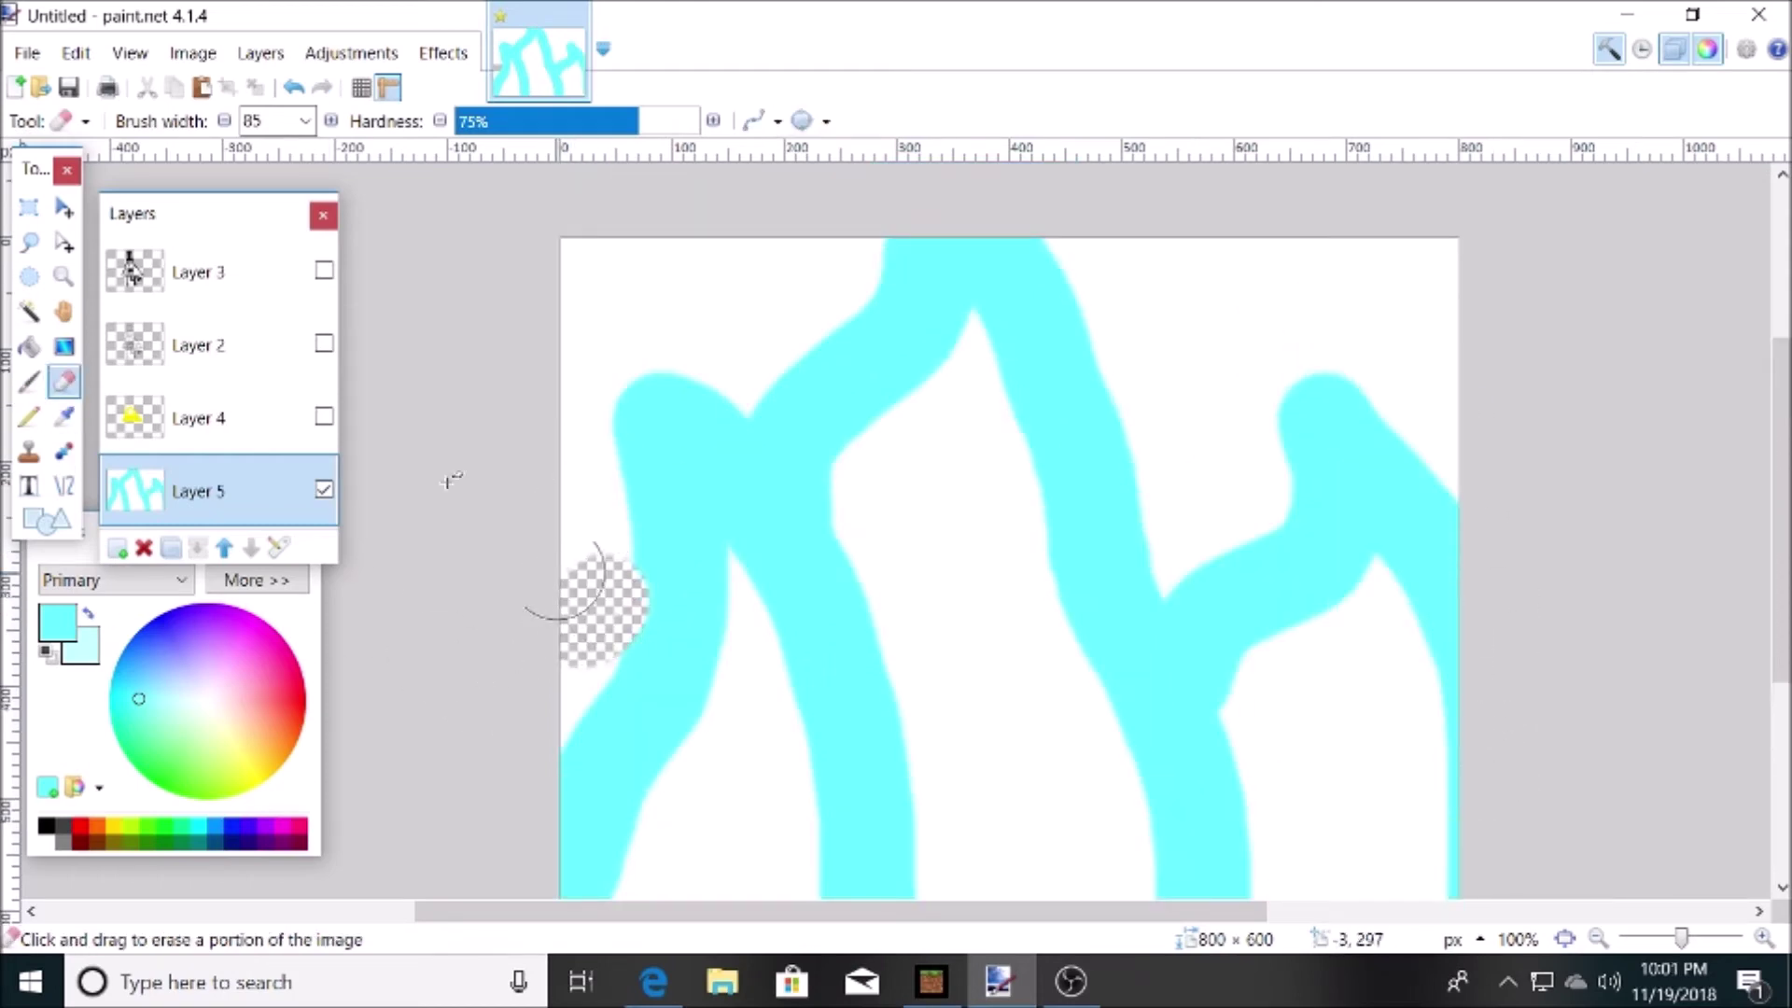
# Step: Try deleting Layer 5, and undo that deletion along with the erasing and flame strokes
pyautogui.click(143, 548)
pyautogui.click(294, 87)
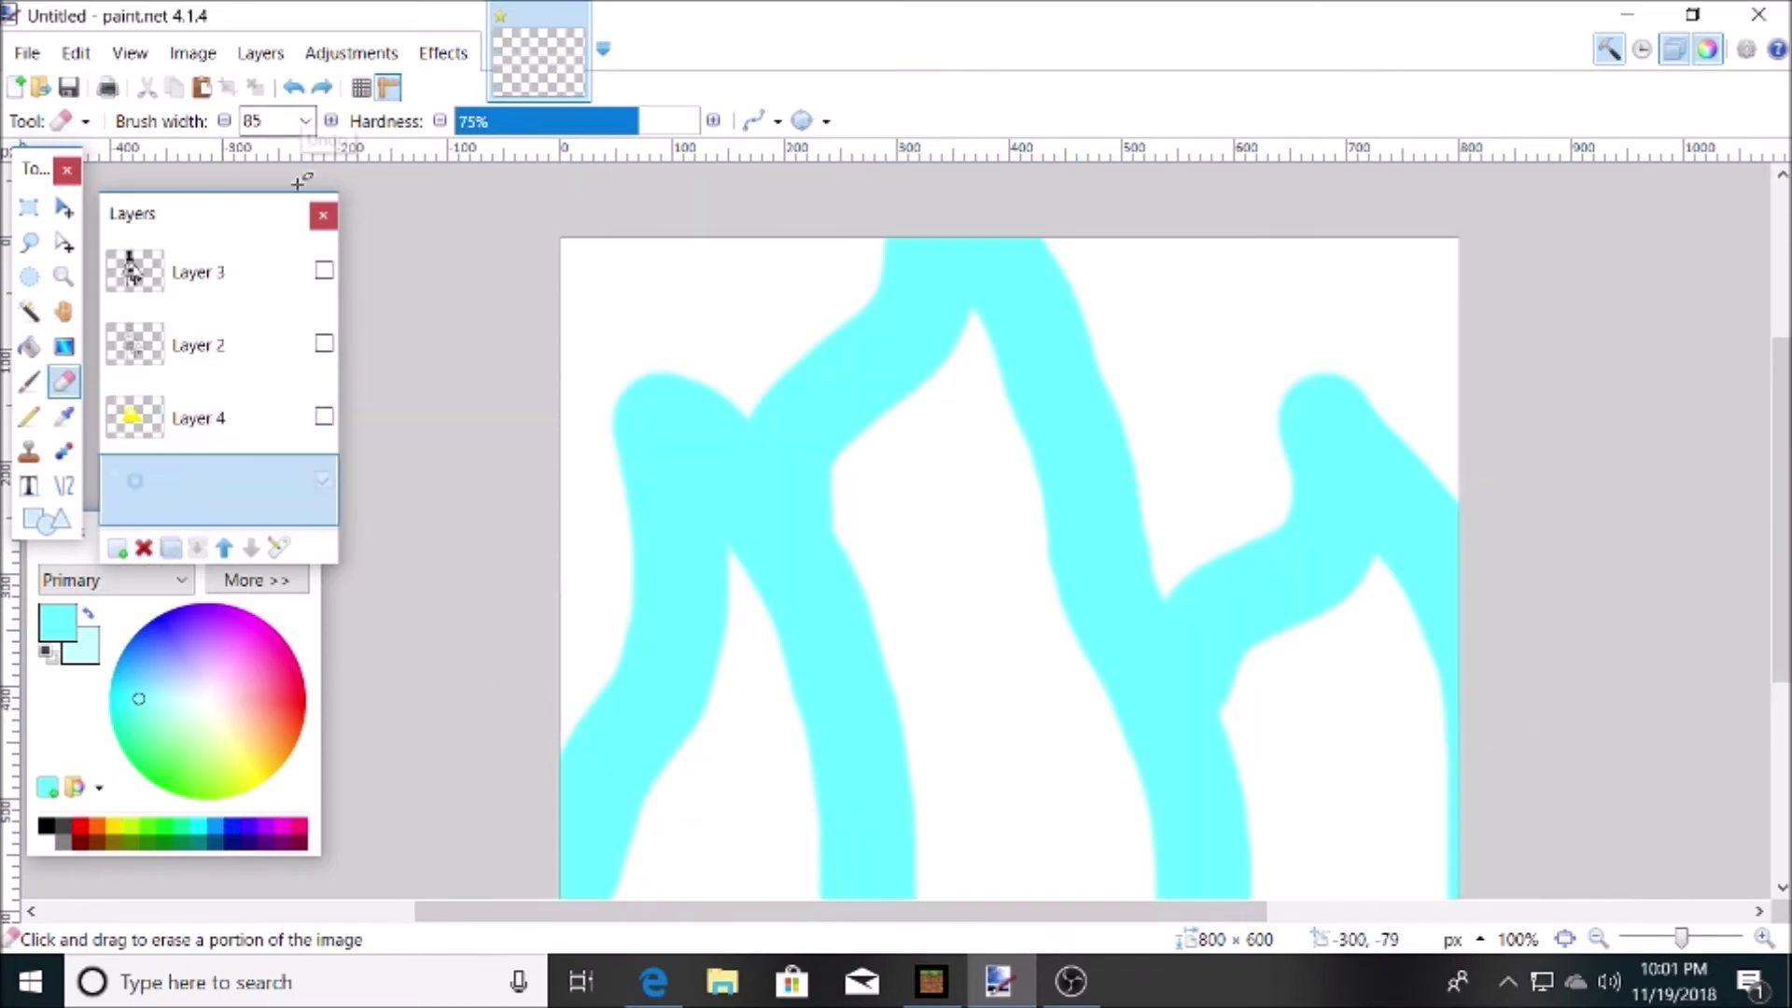
pyautogui.click(290, 87)
pyautogui.click(290, 87)
pyautogui.click(290, 86)
# Step: Add a new layer above the white one and paint thick cyan outlines for the left and central flames
pyautogui.click(117, 548)
pyautogui.press('b')
pyautogui.scroll(-1, 555, 531)
pyautogui.moveTo(589, 760)
pyautogui.mouseDown()
pyautogui.moveTo(672, 401)
pyautogui.moveTo(910, 653)
pyautogui.moveTo(896, 781)
pyautogui.mouseUp()
pyautogui.scroll(3, 891, 747)
pyautogui.moveTo(852, 588); pyautogui.dragTo(898, 379)
pyautogui.moveTo(1127, 375); pyautogui.dragTo(1304, 735)
# Step: Extend the cyan outline down to the canvas bottom on the right side and paint the right flame's peak
pyautogui.scroll(-3, 1303, 719)
pyautogui.moveTo(1290, 480); pyautogui.dragTo(1301, 778)
pyautogui.moveTo(1168, 777)
pyautogui.mouseDown()
pyautogui.moveTo(1179, 577)
pyautogui.moveTo(1311, 289)
pyautogui.mouseUp()
pyautogui.hotkey('ctrl', 'z')
pyautogui.scroll(2, 1204, 518)
pyautogui.scroll(-1, 1136, 523)
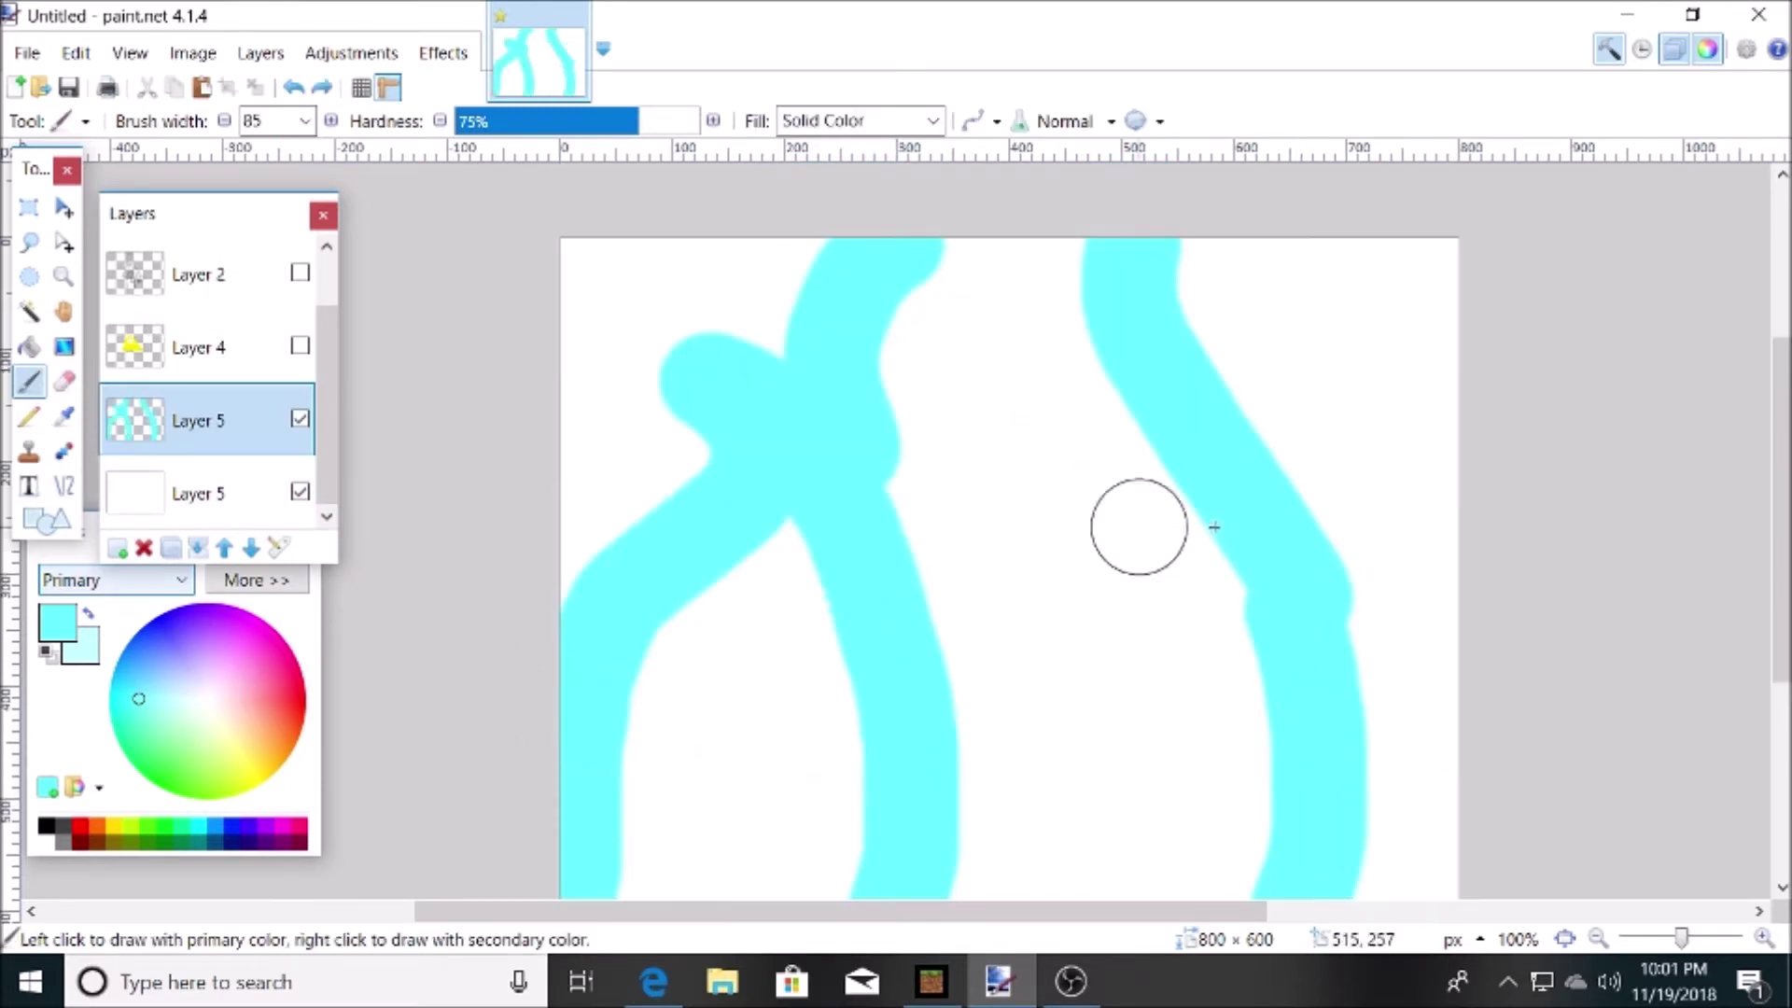
pyautogui.moveTo(1225, 482); pyautogui.dragTo(1398, 451)
# Step: Erase the rounded ends of the left and right flames into sharp tips, and fill the flame interiors with cyan
pyautogui.click(63, 380)
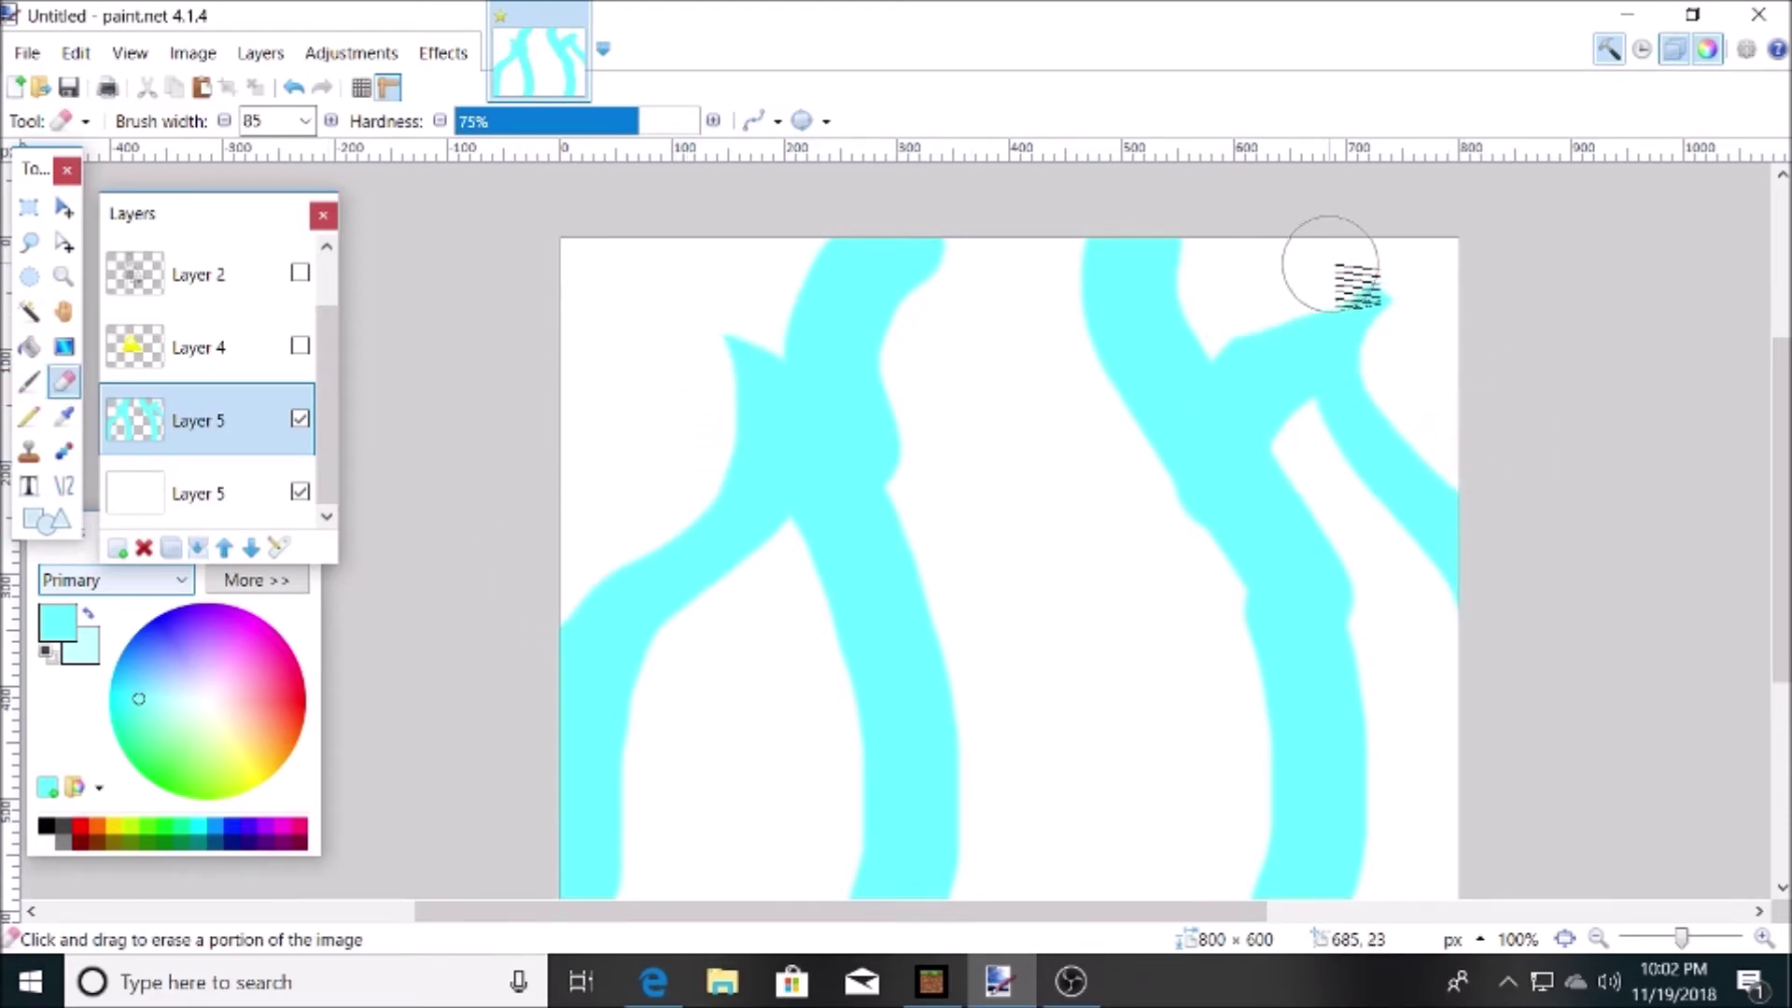
pyautogui.press('f')
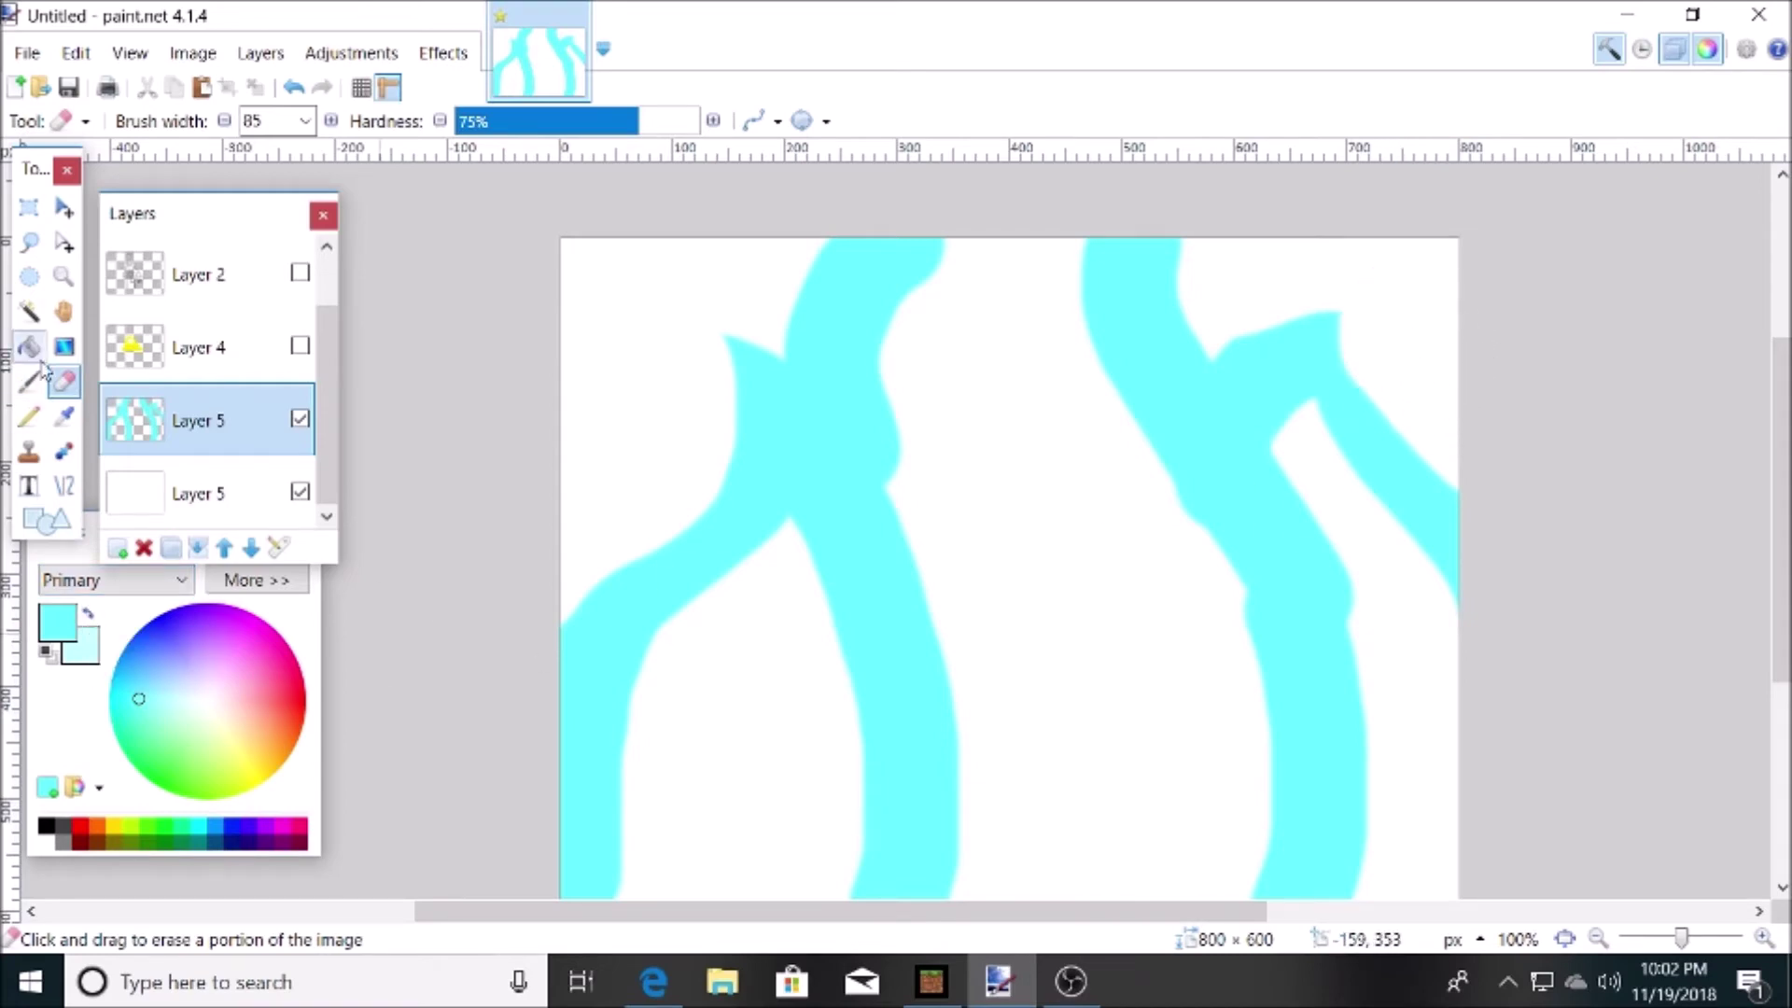
pyautogui.click(1116, 584)
pyautogui.click(1428, 725)
# Step: Paint over the faint seam lines inside the cyan flame
pyautogui.press('b')
pyautogui.scroll(-3, 595, 624)
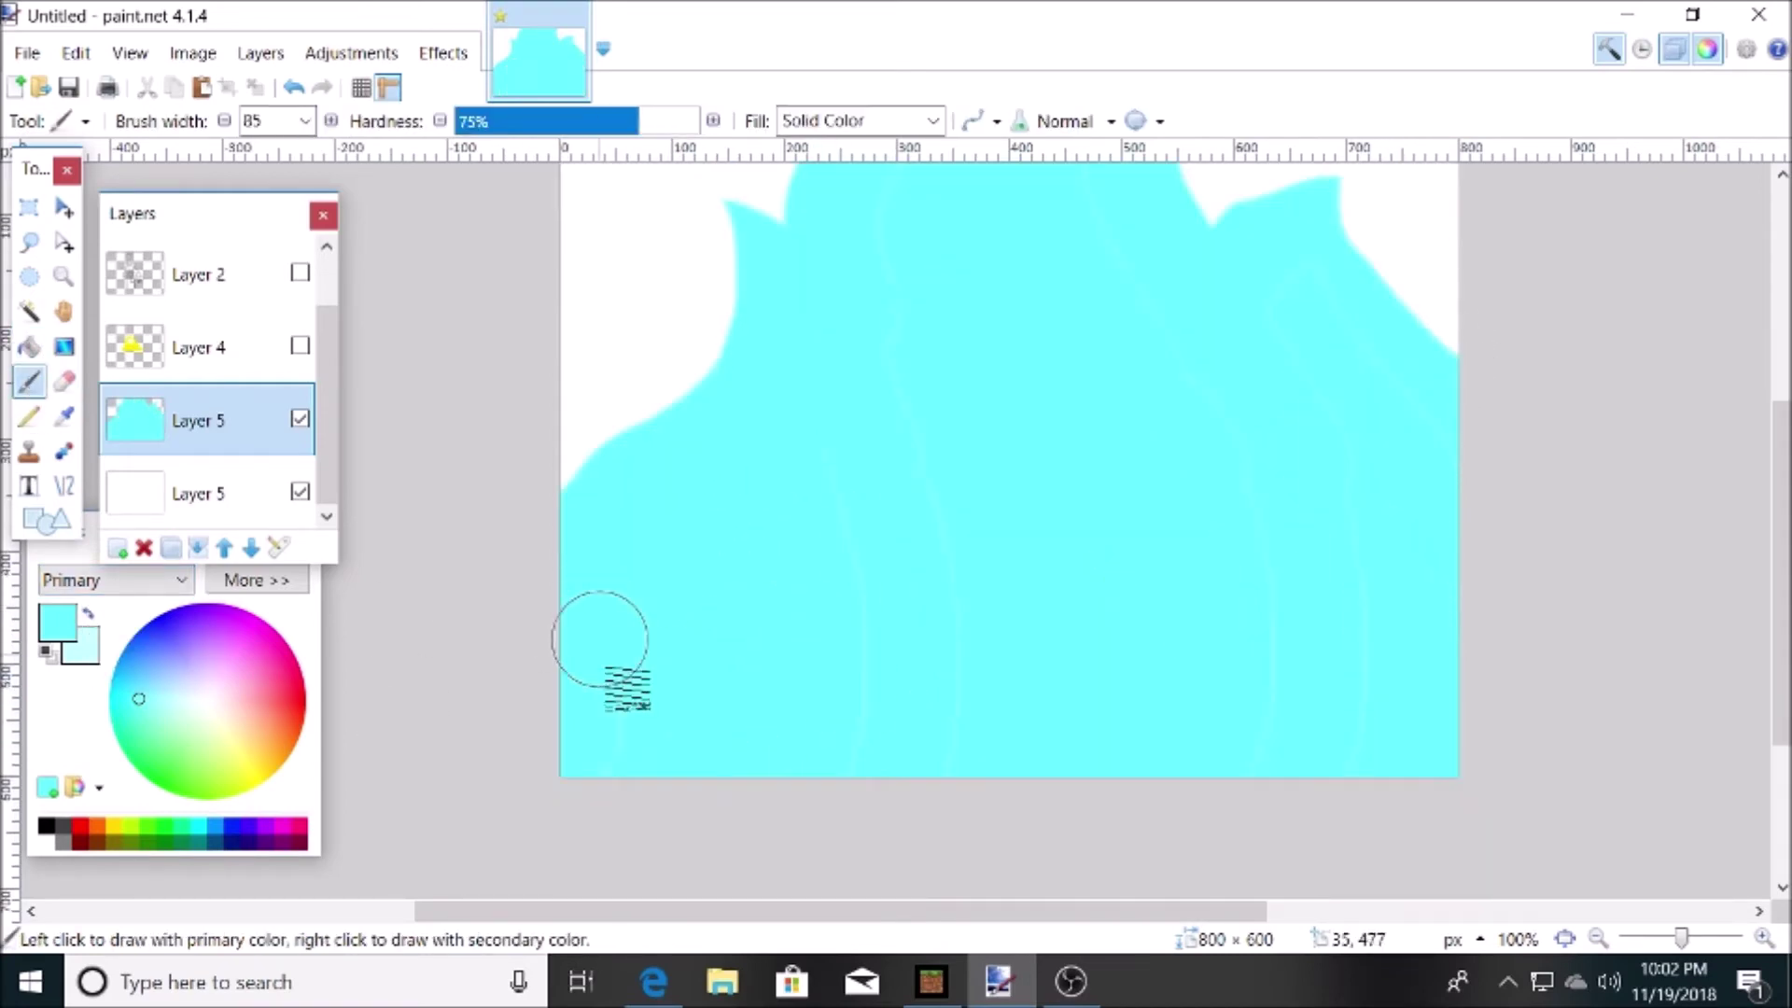
pyautogui.scroll(5, 901, 495)
pyautogui.scroll(-4, 956, 663)
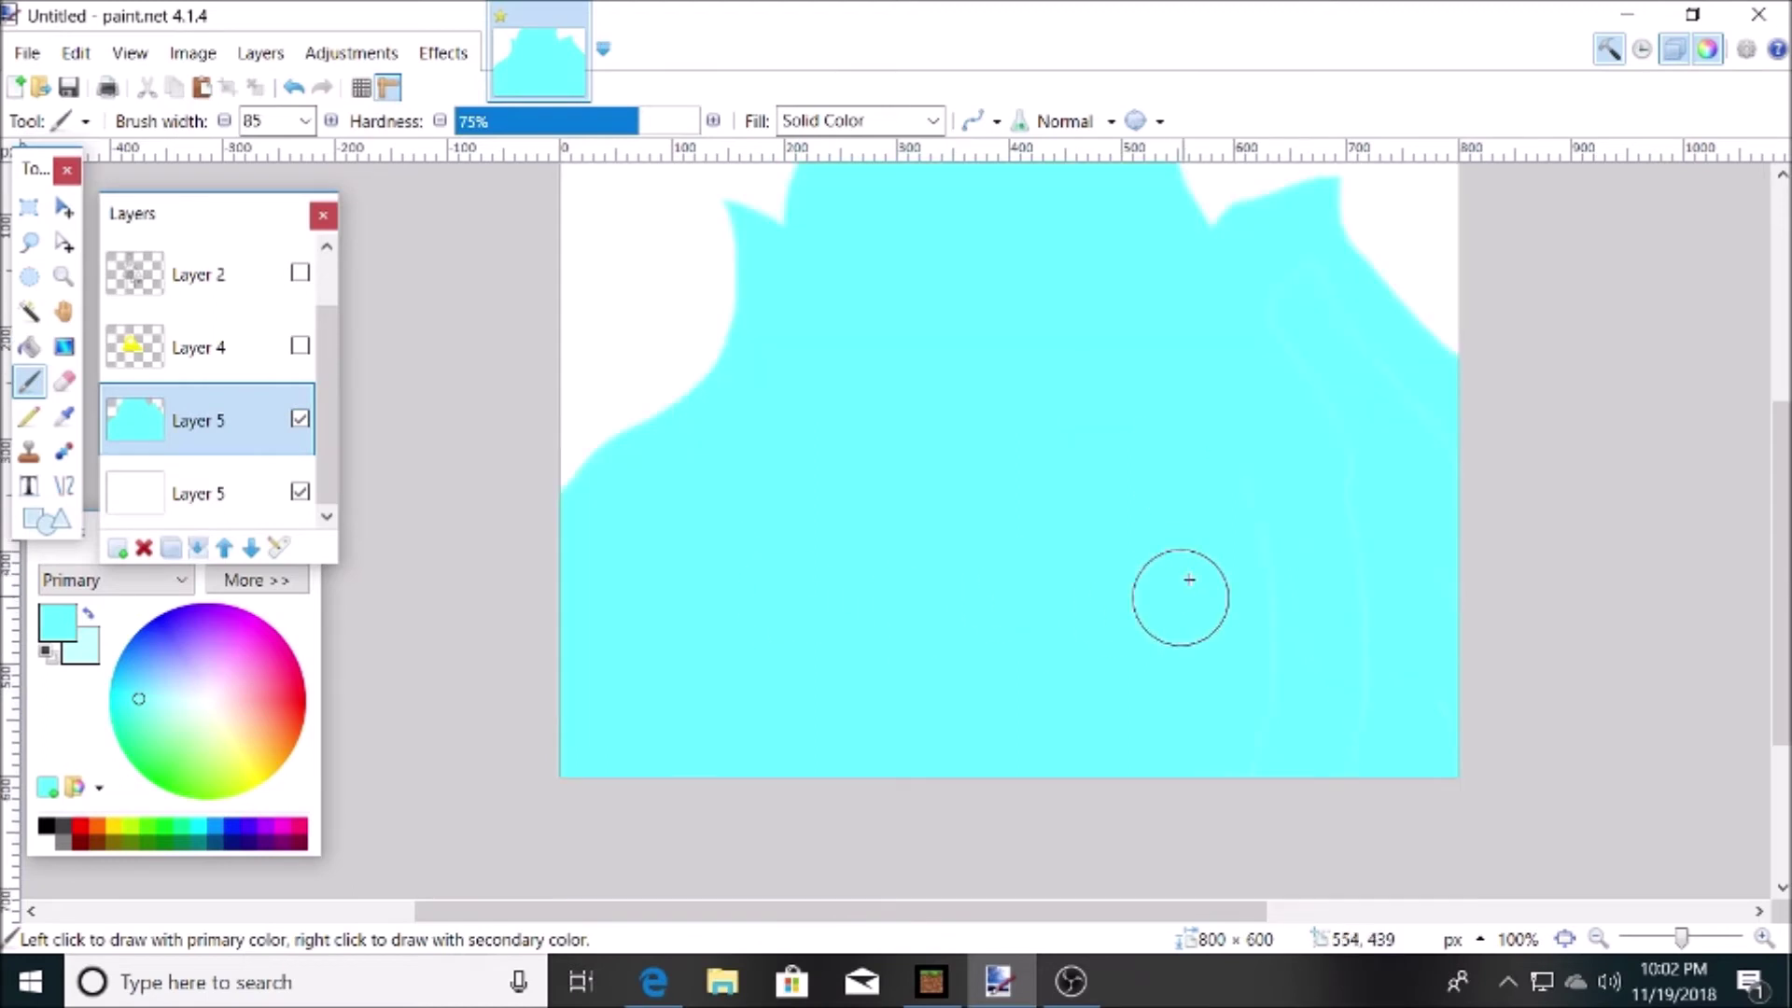
pyautogui.scroll(6, 1362, 369)
# Step: Add a new layer above the cyan flame and paint the left side of a pale cyan inner flame
pyautogui.click(90, 615)
pyautogui.scroll(-6, 628, 727)
pyautogui.moveTo(614, 782)
pyautogui.mouseDown()
pyautogui.moveTo(740, 526)
pyautogui.moveTo(823, 584)
pyautogui.mouseUp()
pyautogui.click(293, 87)
pyautogui.click(118, 548)
pyautogui.moveTo(614, 782)
pyautogui.mouseDown()
pyautogui.moveTo(799, 359)
pyautogui.moveTo(732, 613)
pyautogui.mouseUp()
# Step: Paint the central peak and right side of the pale cyan inner flame
pyautogui.scroll(6, 925, 754)
pyautogui.moveTo(889, 718)
pyautogui.mouseDown()
pyautogui.moveTo(980, 515)
pyautogui.moveTo(1163, 761)
pyautogui.mouseUp()
pyautogui.click(294, 87)
pyautogui.moveTo(885, 775)
pyautogui.mouseDown()
pyautogui.moveTo(928, 510)
pyautogui.moveTo(1157, 754)
pyautogui.mouseUp()
pyautogui.scroll(-6, 1158, 752)
pyautogui.moveTo(1166, 489)
pyautogui.mouseDown()
pyautogui.moveTo(1124, 808)
pyautogui.moveTo(1015, 658)
pyautogui.moveTo(1116, 560)
pyautogui.mouseUp()
pyautogui.scroll(3, 1116, 566)
# Step: Finish painting the pale cyan inner flame and taper its side tips with the eraser
pyautogui.moveTo(885, 910); pyautogui.dragTo(976, 911)
pyautogui.moveTo(1017, 625)
pyautogui.mouseDown()
pyautogui.moveTo(1151, 709)
pyautogui.moveTo(1184, 916)
pyautogui.moveTo(1073, 655)
pyautogui.mouseUp()
pyautogui.click(62, 384)
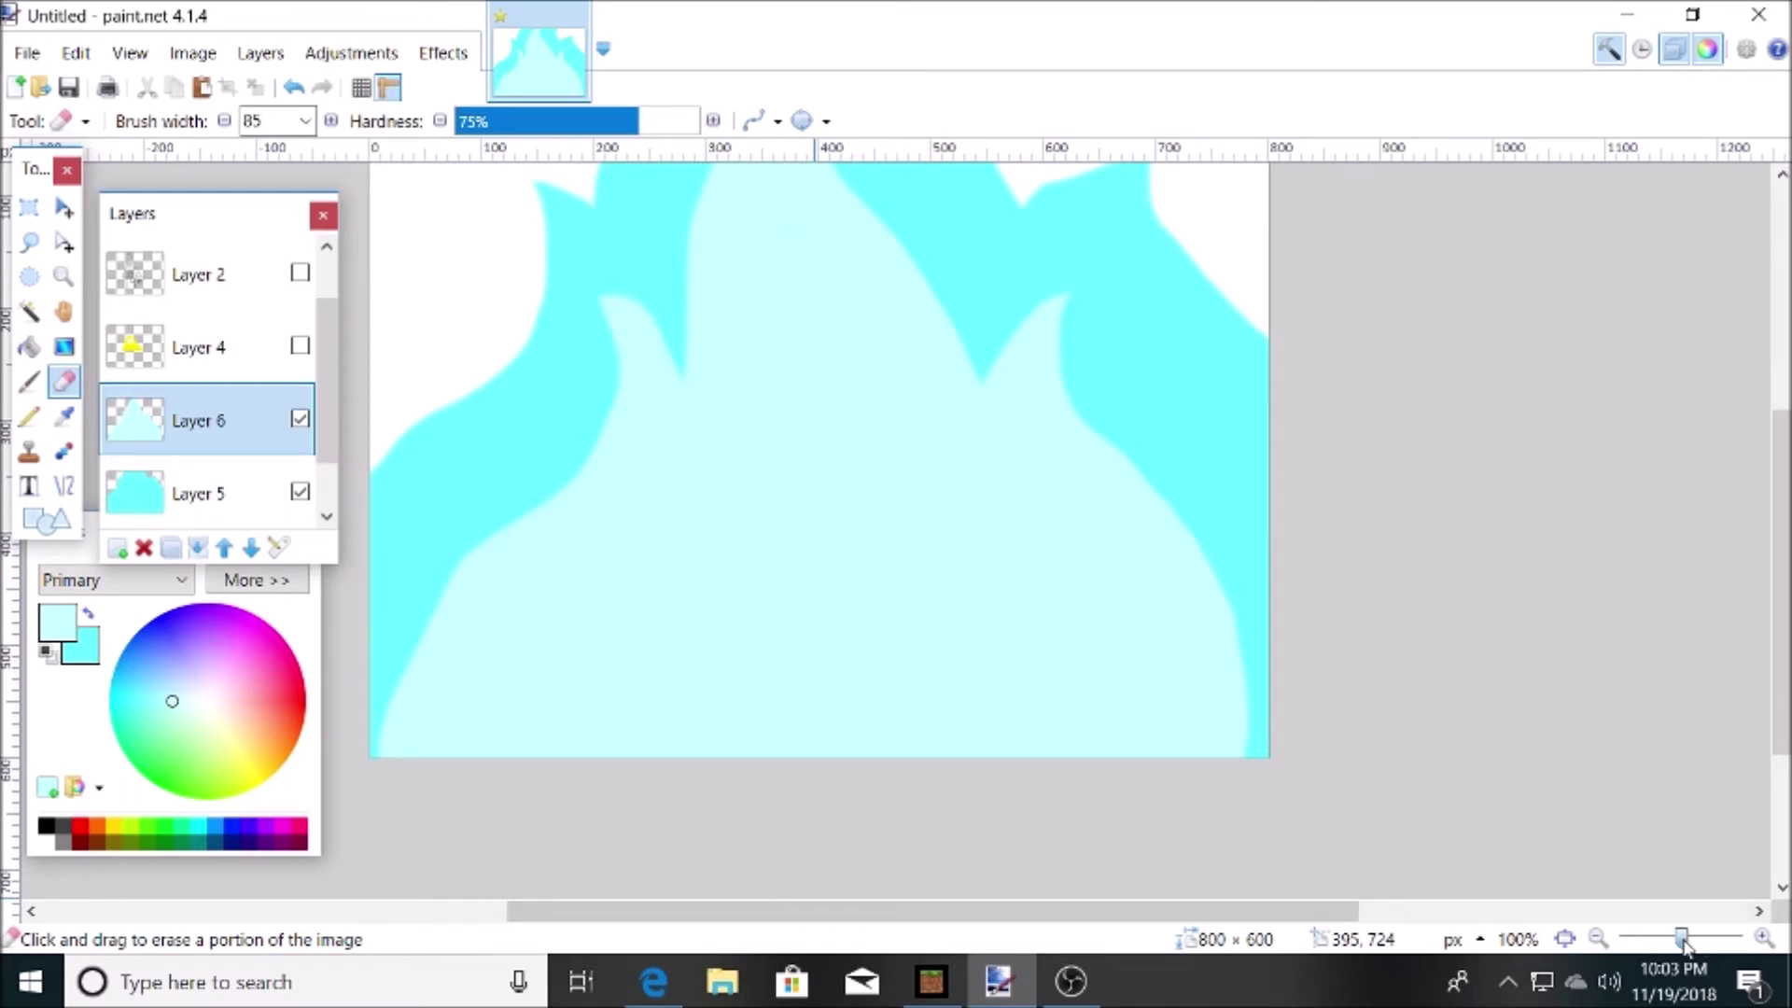
# Step: Brush soft highlights along the flame edges in pale cyan with alpha 69, 0% hardness and Glow blending
pyautogui.click(256, 580)
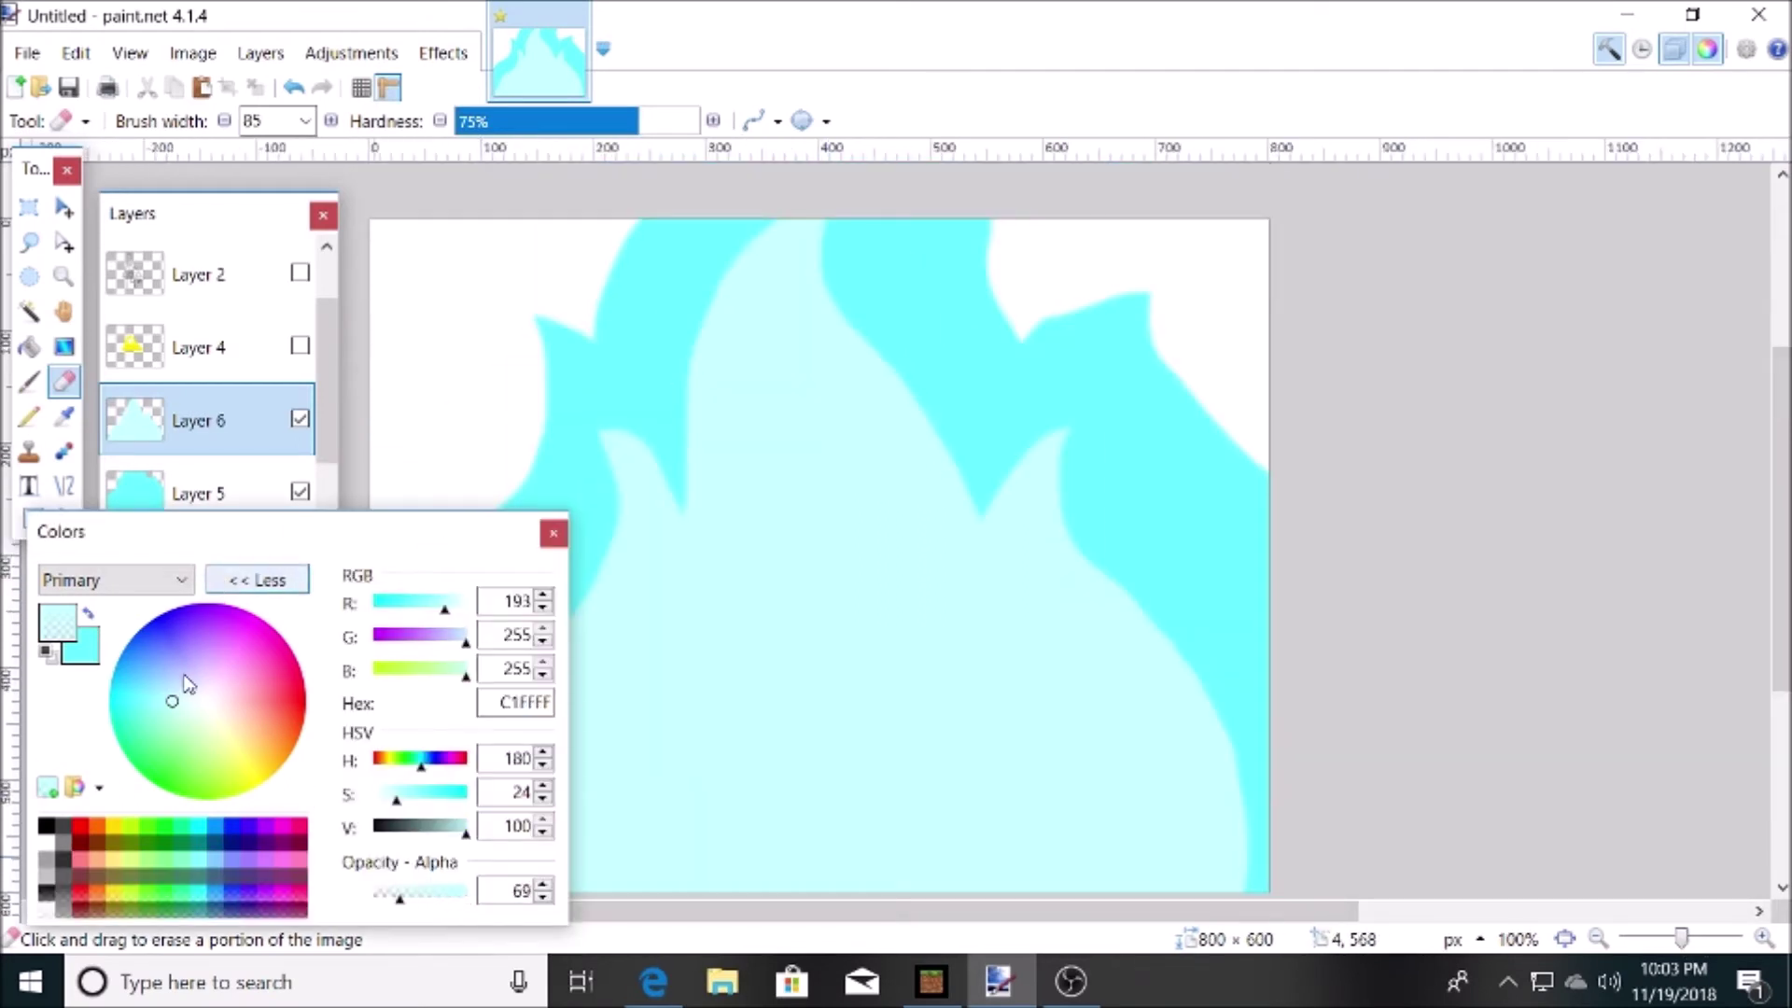
pyautogui.click(257, 580)
pyautogui.click(29, 381)
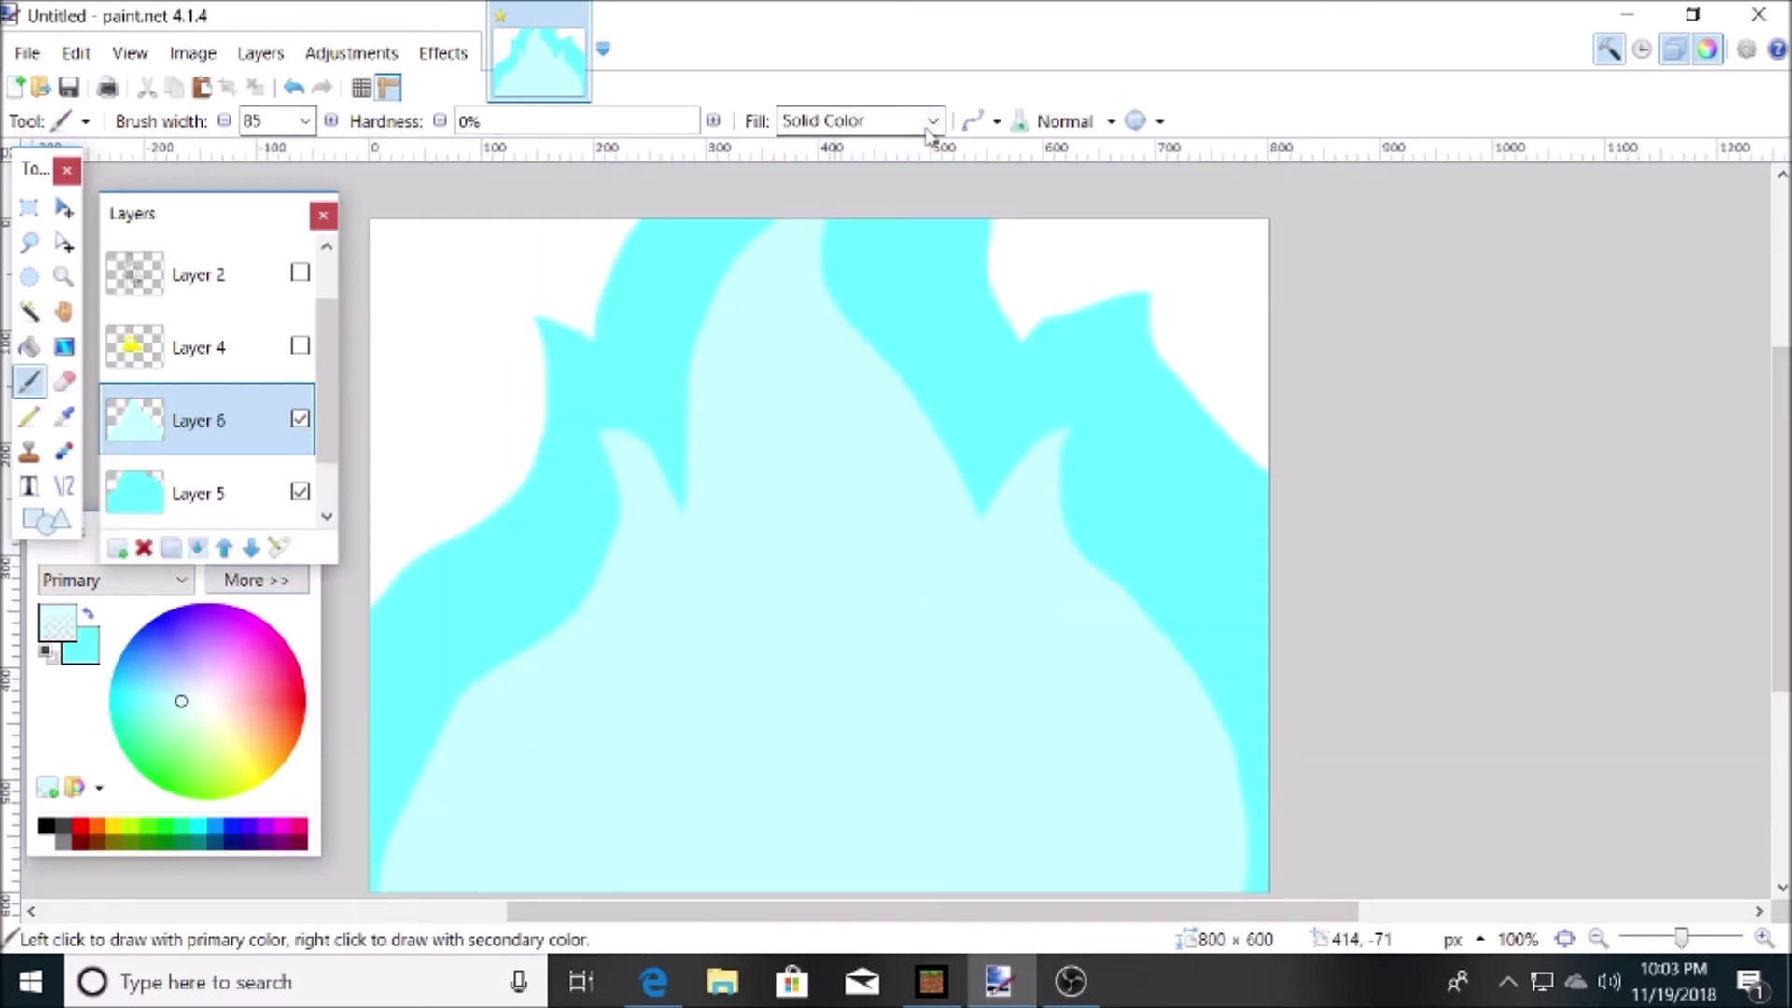
pyautogui.click(1064, 120)
pyautogui.click(1092, 355)
pyautogui.moveTo(627, 428); pyautogui.dragTo(904, 395)
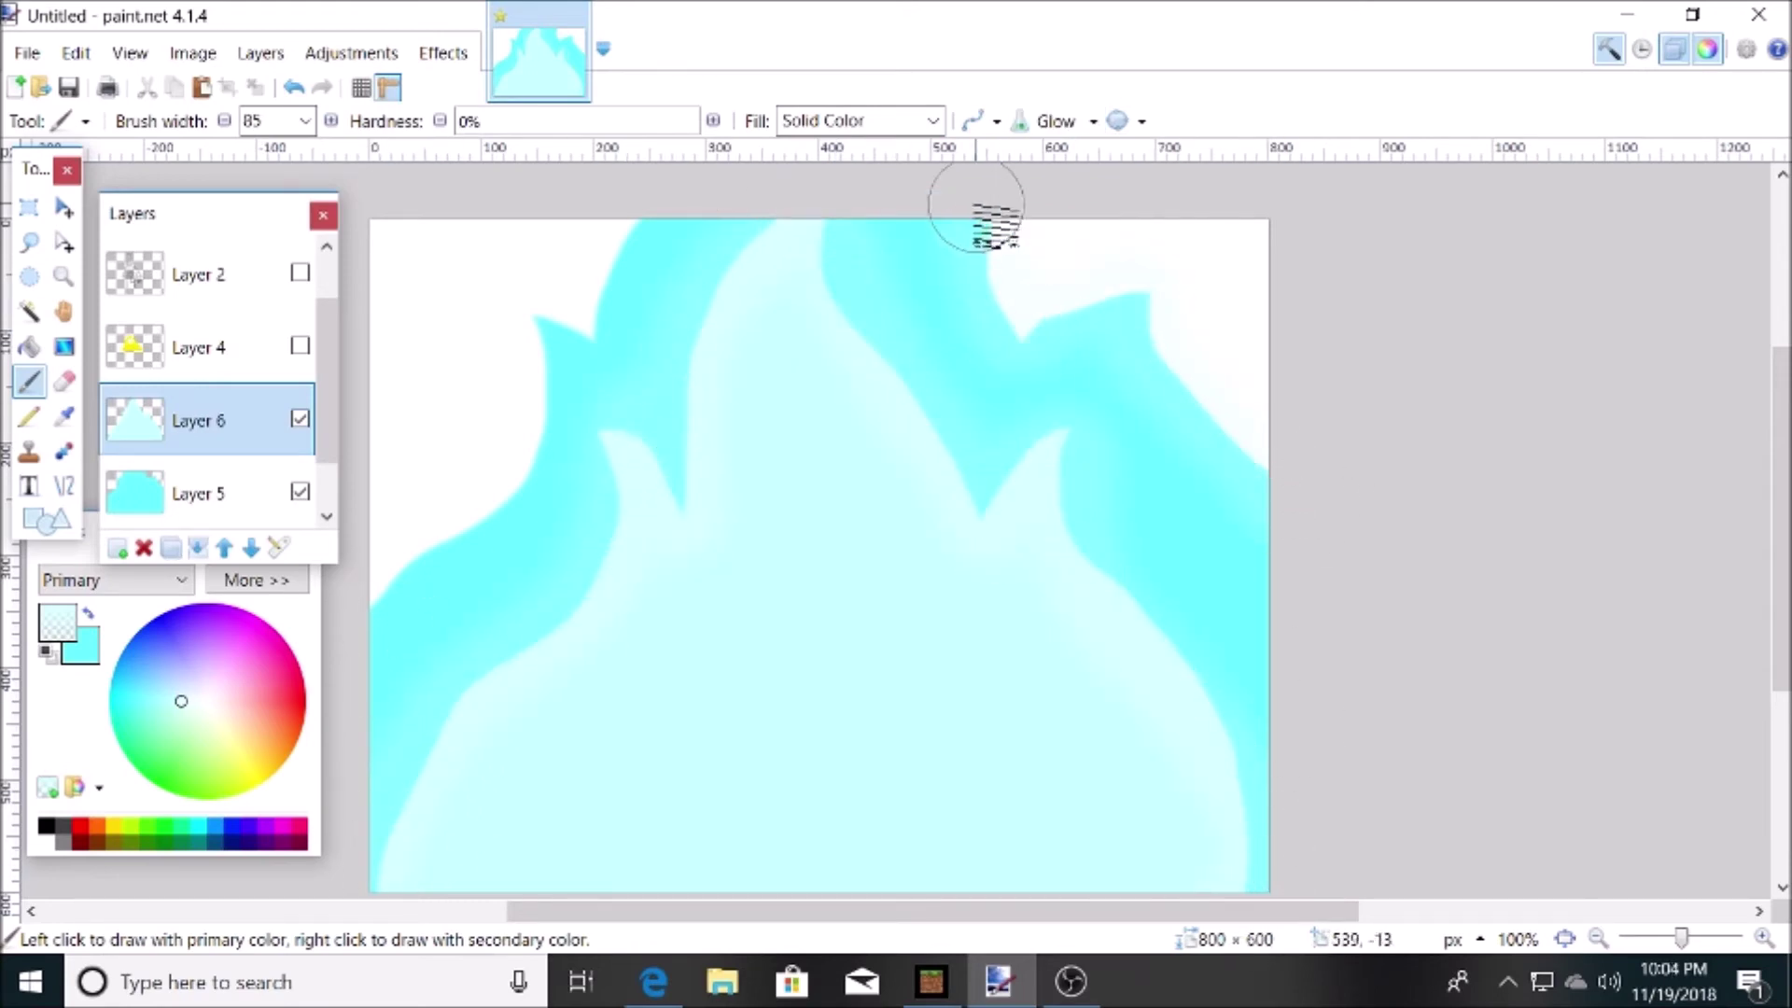
# Step: Hide both flame layers, select the white layer beneath them, and set the fill color to black
pyautogui.click(300, 419)
pyautogui.click(300, 492)
pyautogui.scroll(-1, 270, 523)
pyautogui.click(220, 495)
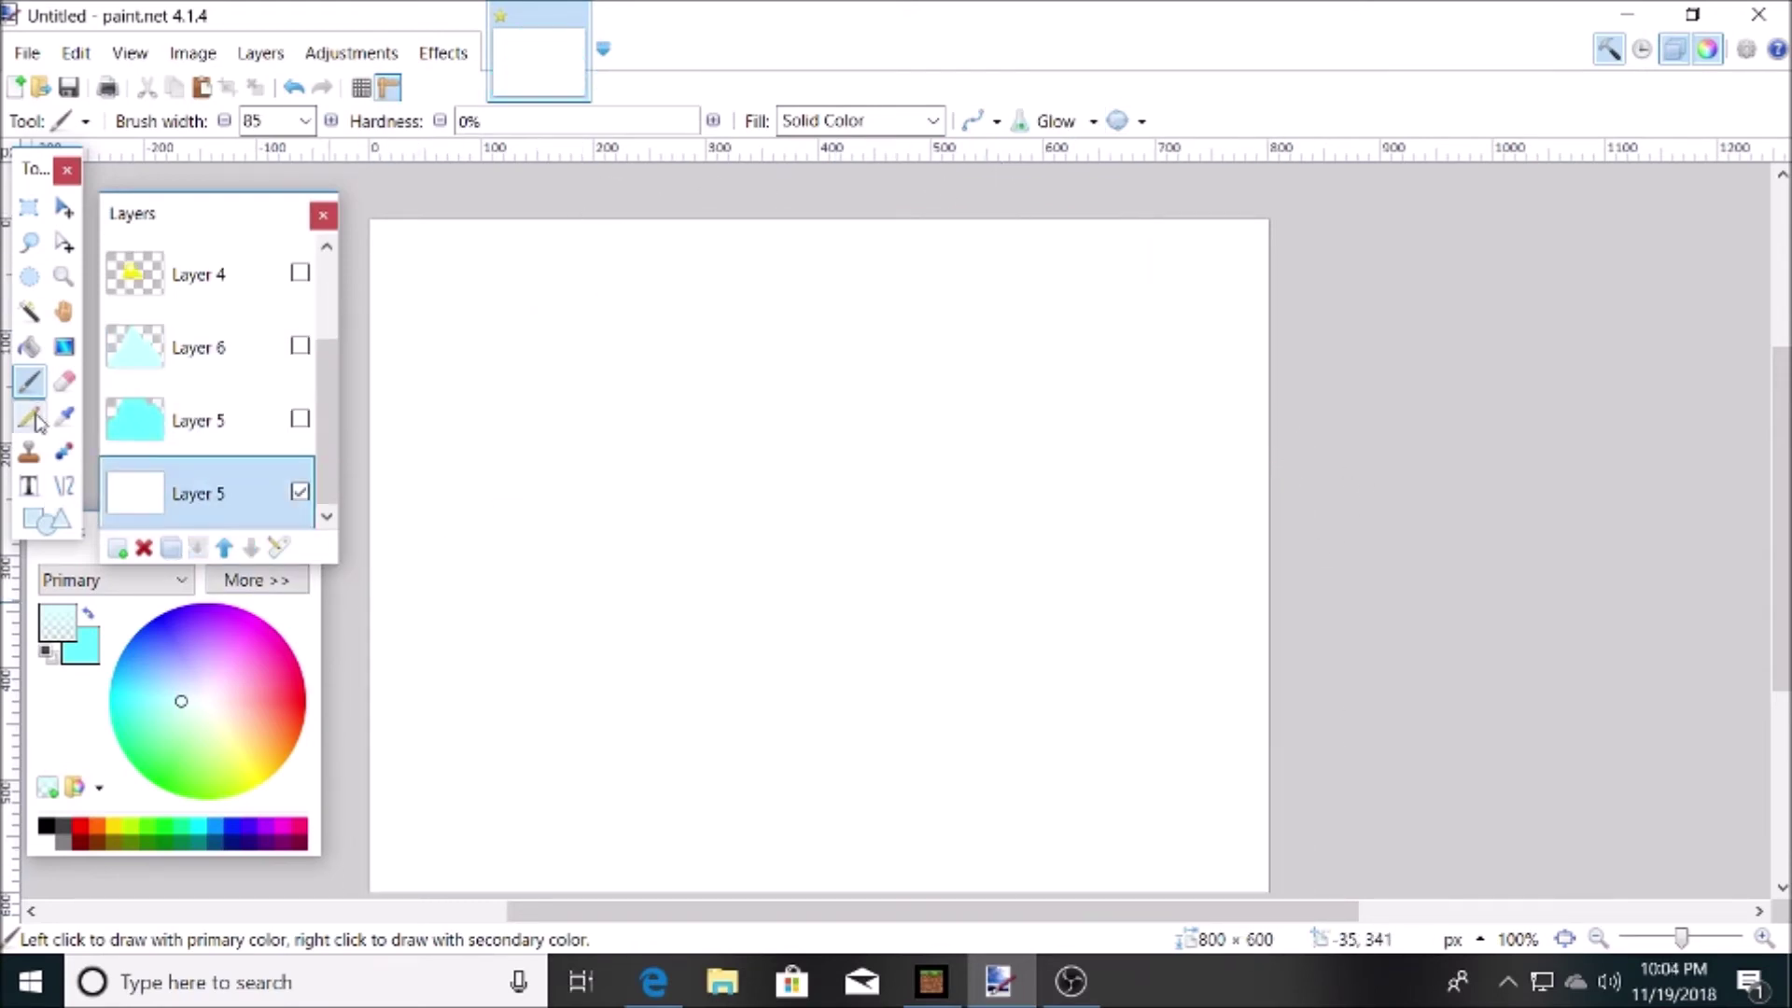
pyautogui.click(30, 347)
pyautogui.click(88, 613)
pyautogui.click(256, 580)
pyautogui.moveTo(465, 829); pyautogui.dragTo(374, 830)
pyautogui.click(257, 580)
# Step: Fill the white bottom layer with black using Normal blending, and show both flame layers again
pyautogui.click(676, 435)
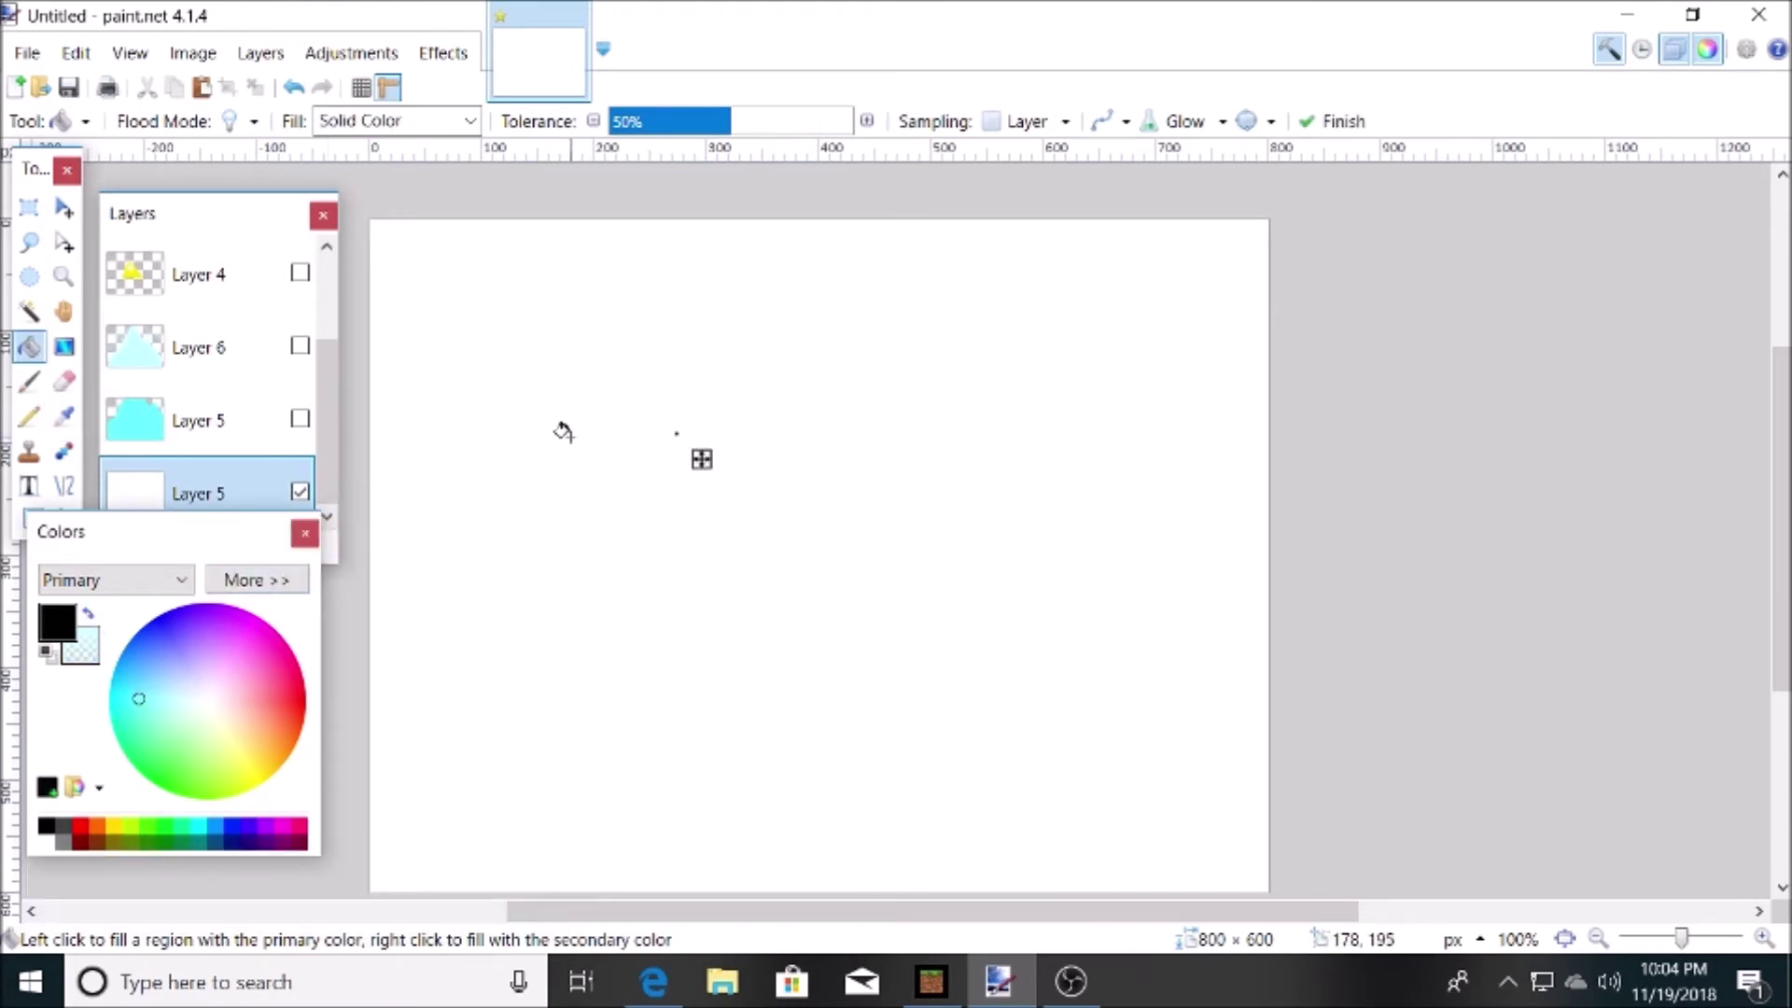
pyautogui.click(326, 518)
pyautogui.click(584, 575)
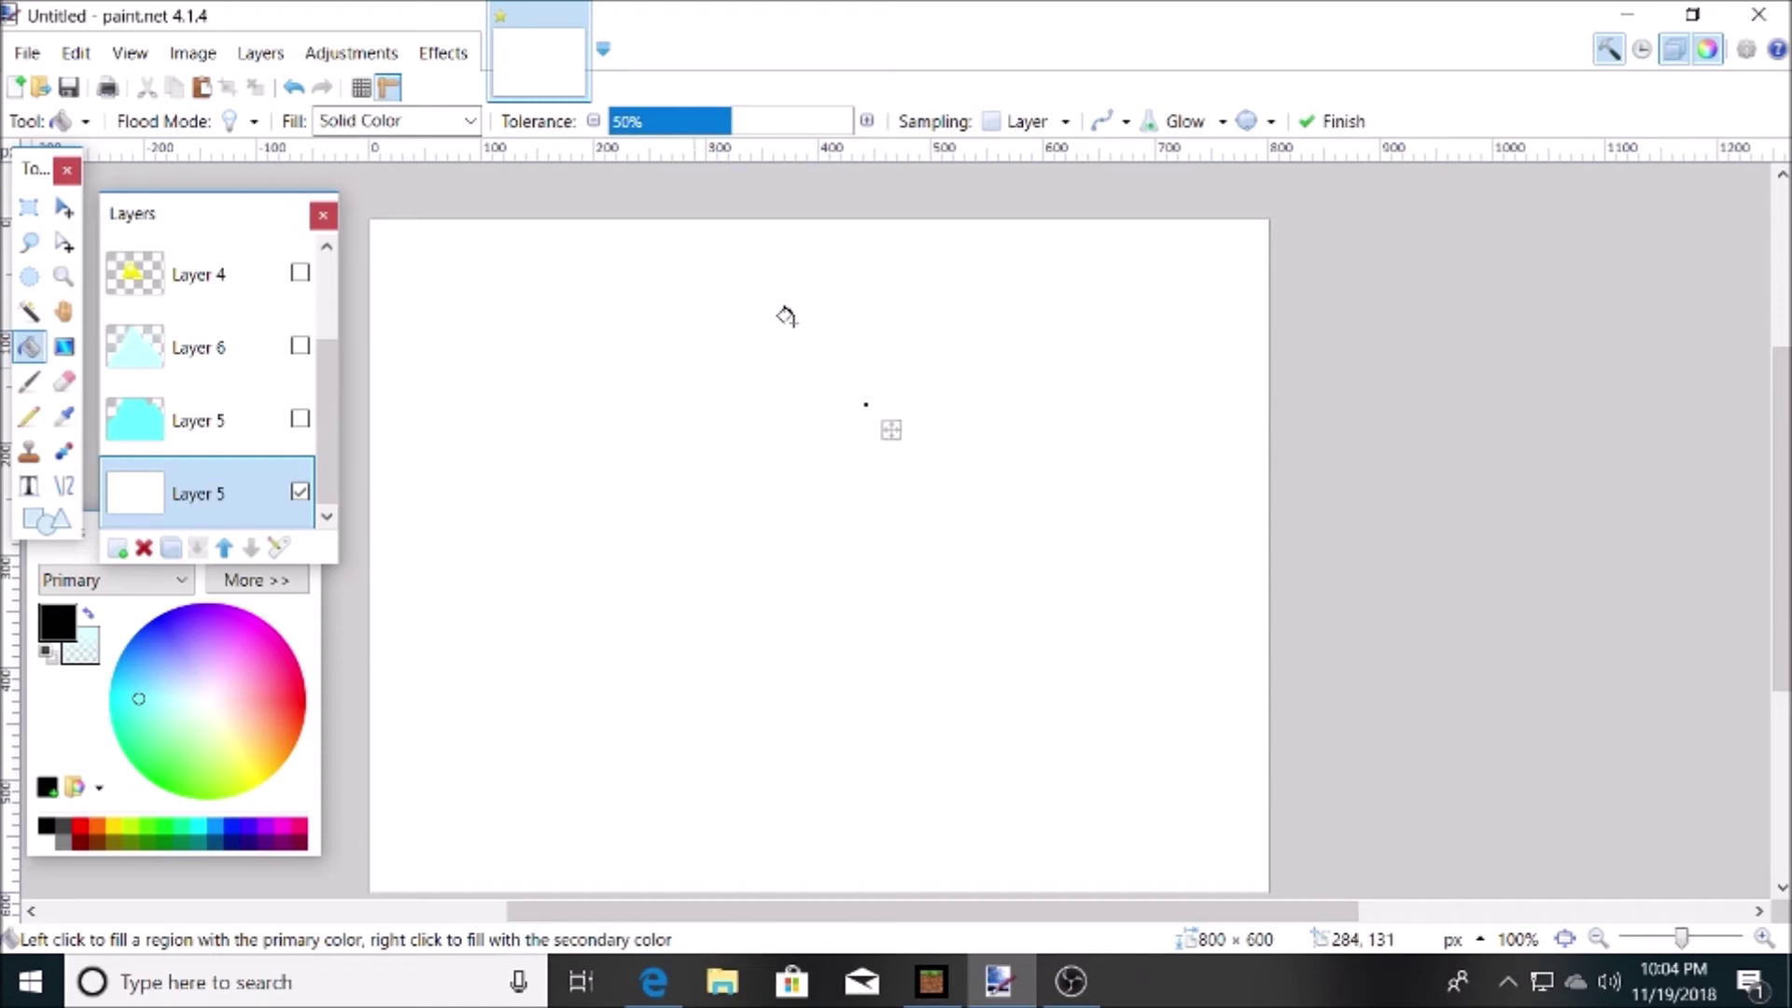
pyautogui.click(682, 359)
pyautogui.click(300, 346)
pyautogui.click(299, 419)
# Step: Brush a soft pale glow around the flames on the black layer using Glow blending
pyautogui.press('b')
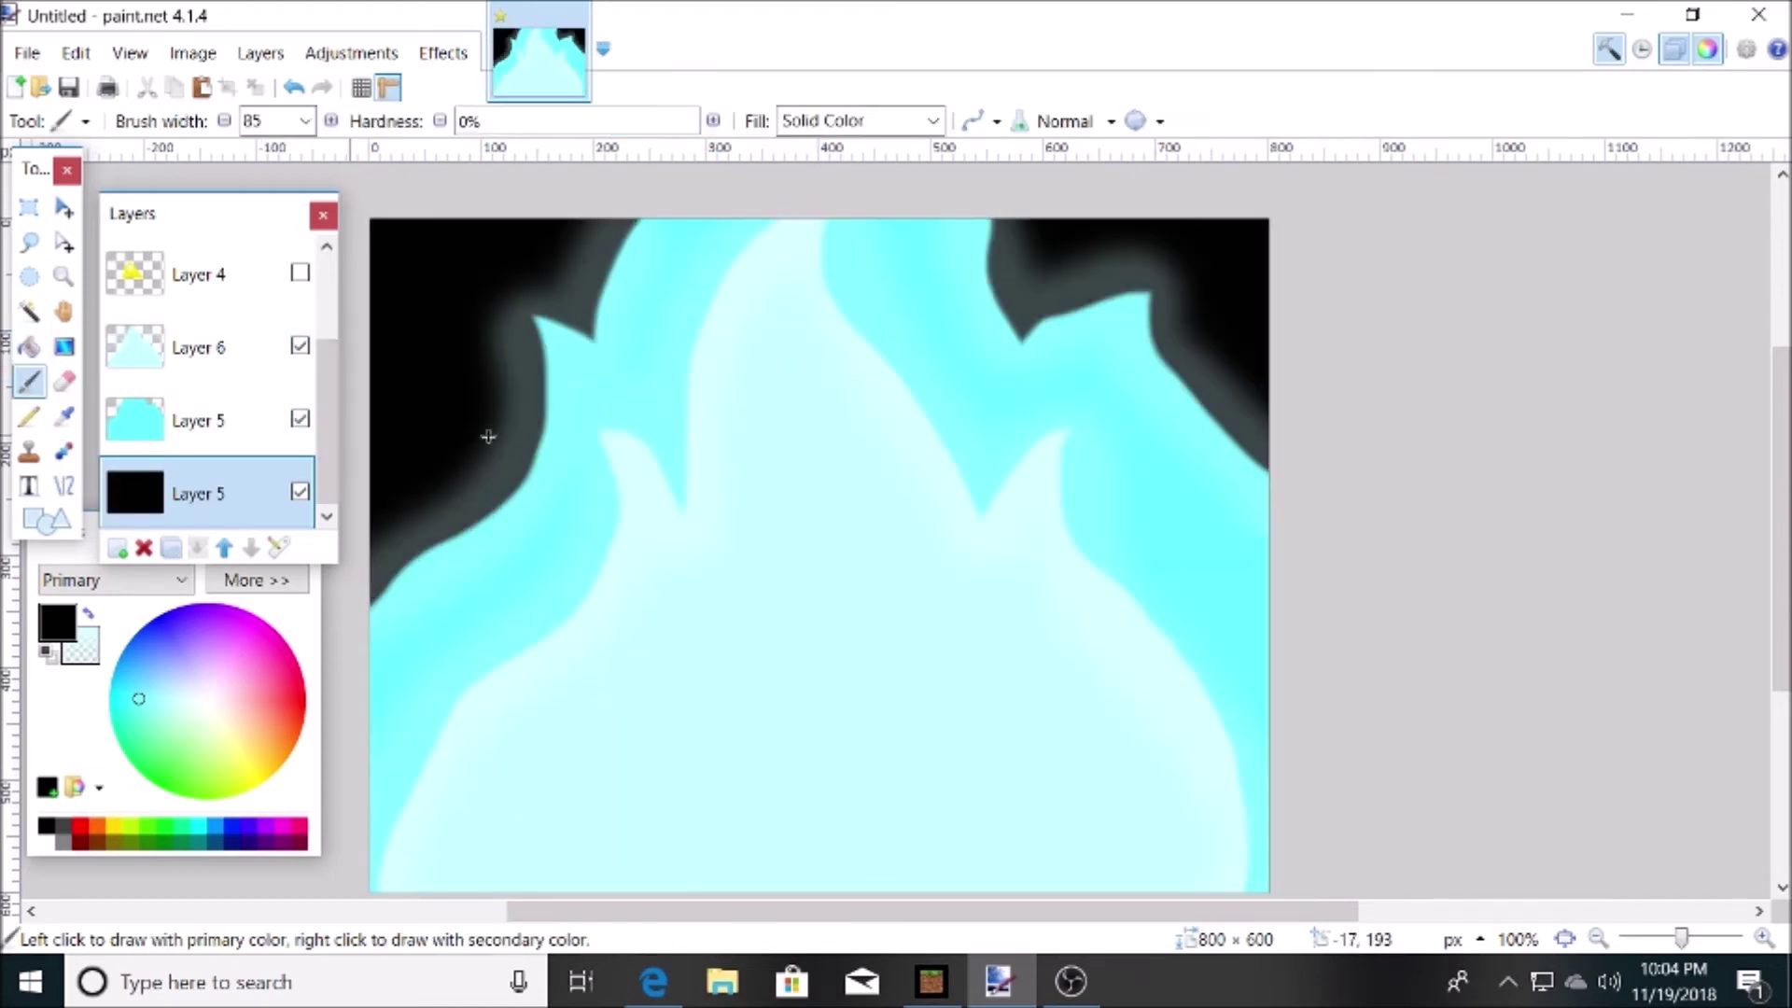
pyautogui.press('x')
pyautogui.click(1108, 122)
pyautogui.click(1106, 360)
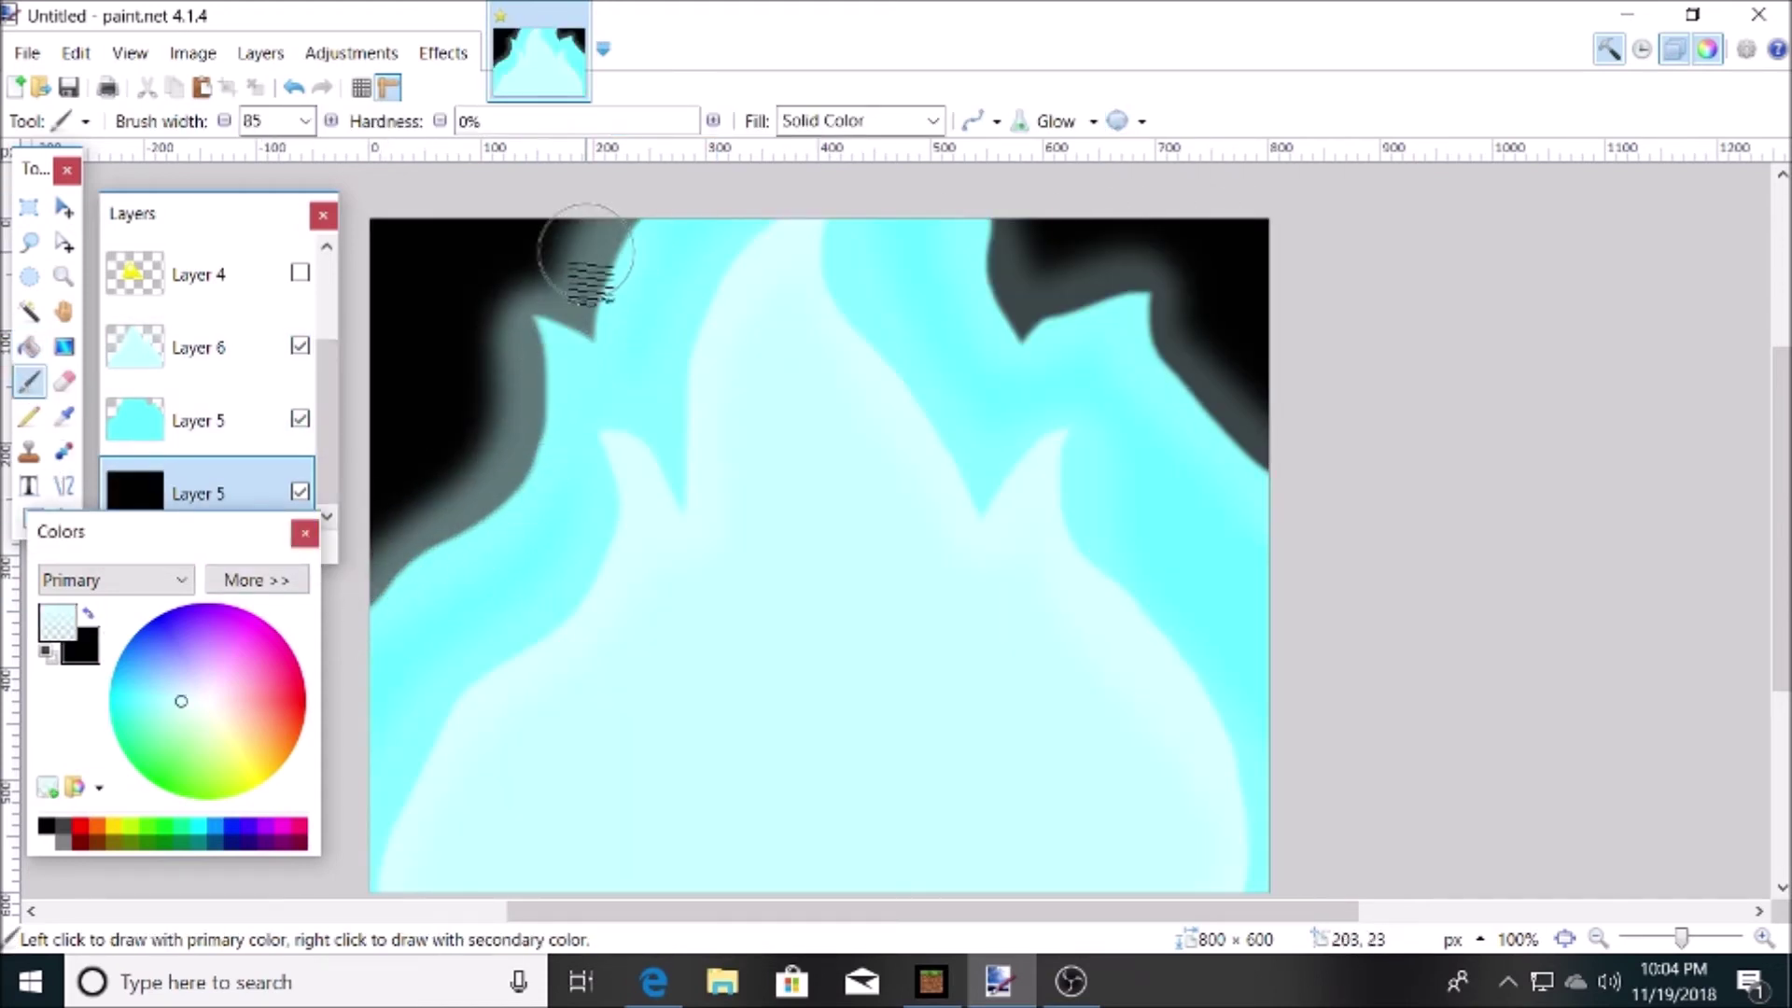
pyautogui.moveTo(622, 231); pyautogui.dragTo(400, 545)
pyautogui.moveTo(1097, 234); pyautogui.dragTo(1211, 400)
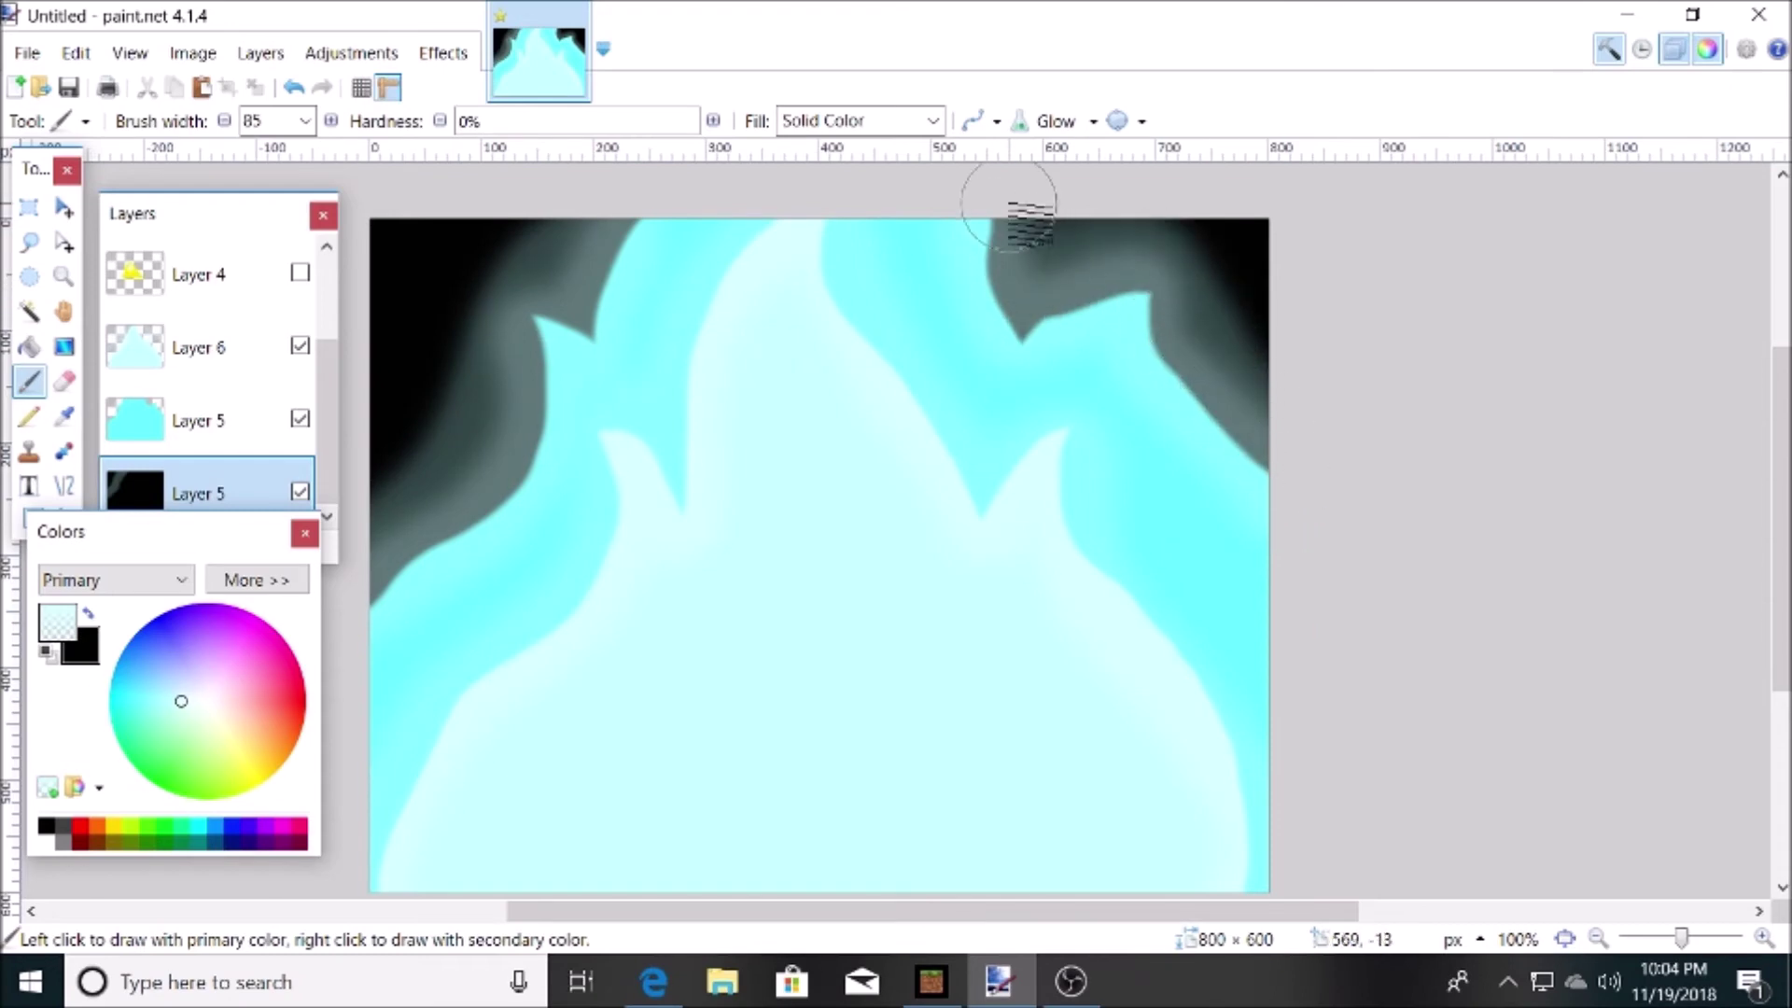
# Step: Build up the glow around the flames on the black layer with Color Dodge, Color Burn and Lighten blending
pyautogui.click(1063, 122)
pyautogui.click(1064, 288)
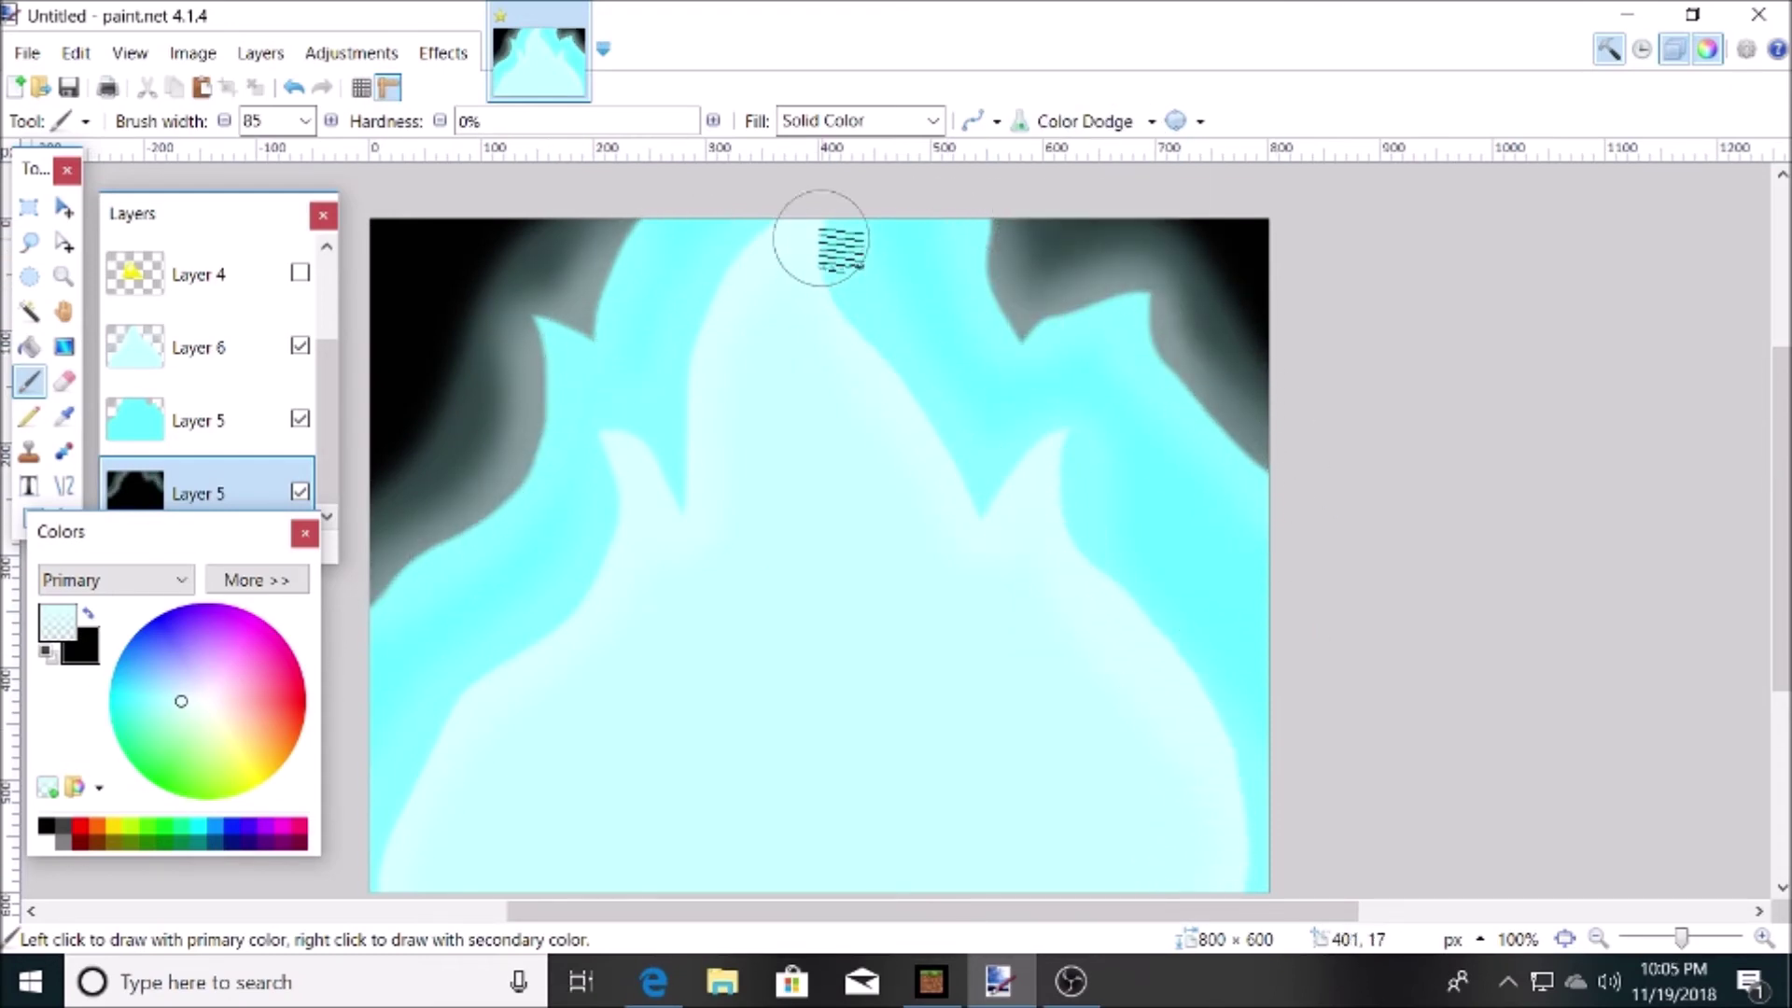
pyautogui.click(1152, 122)
pyautogui.click(1120, 255)
pyautogui.click(1137, 122)
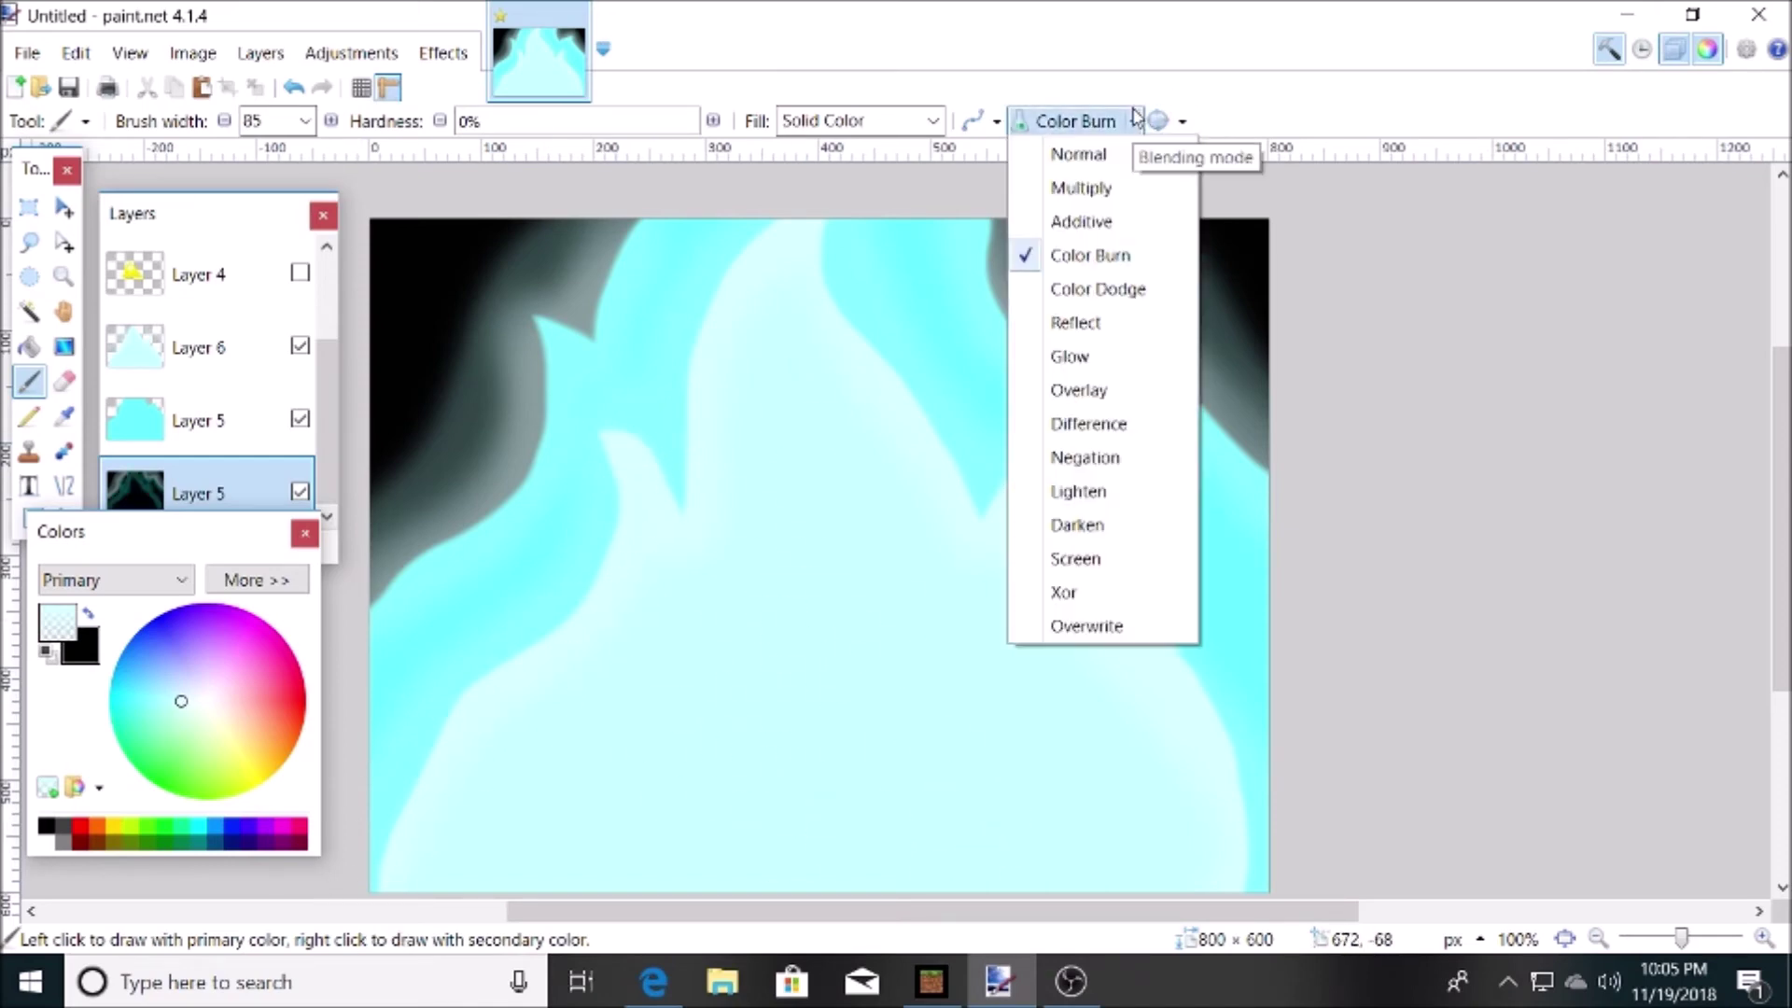
pyautogui.click(1092, 491)
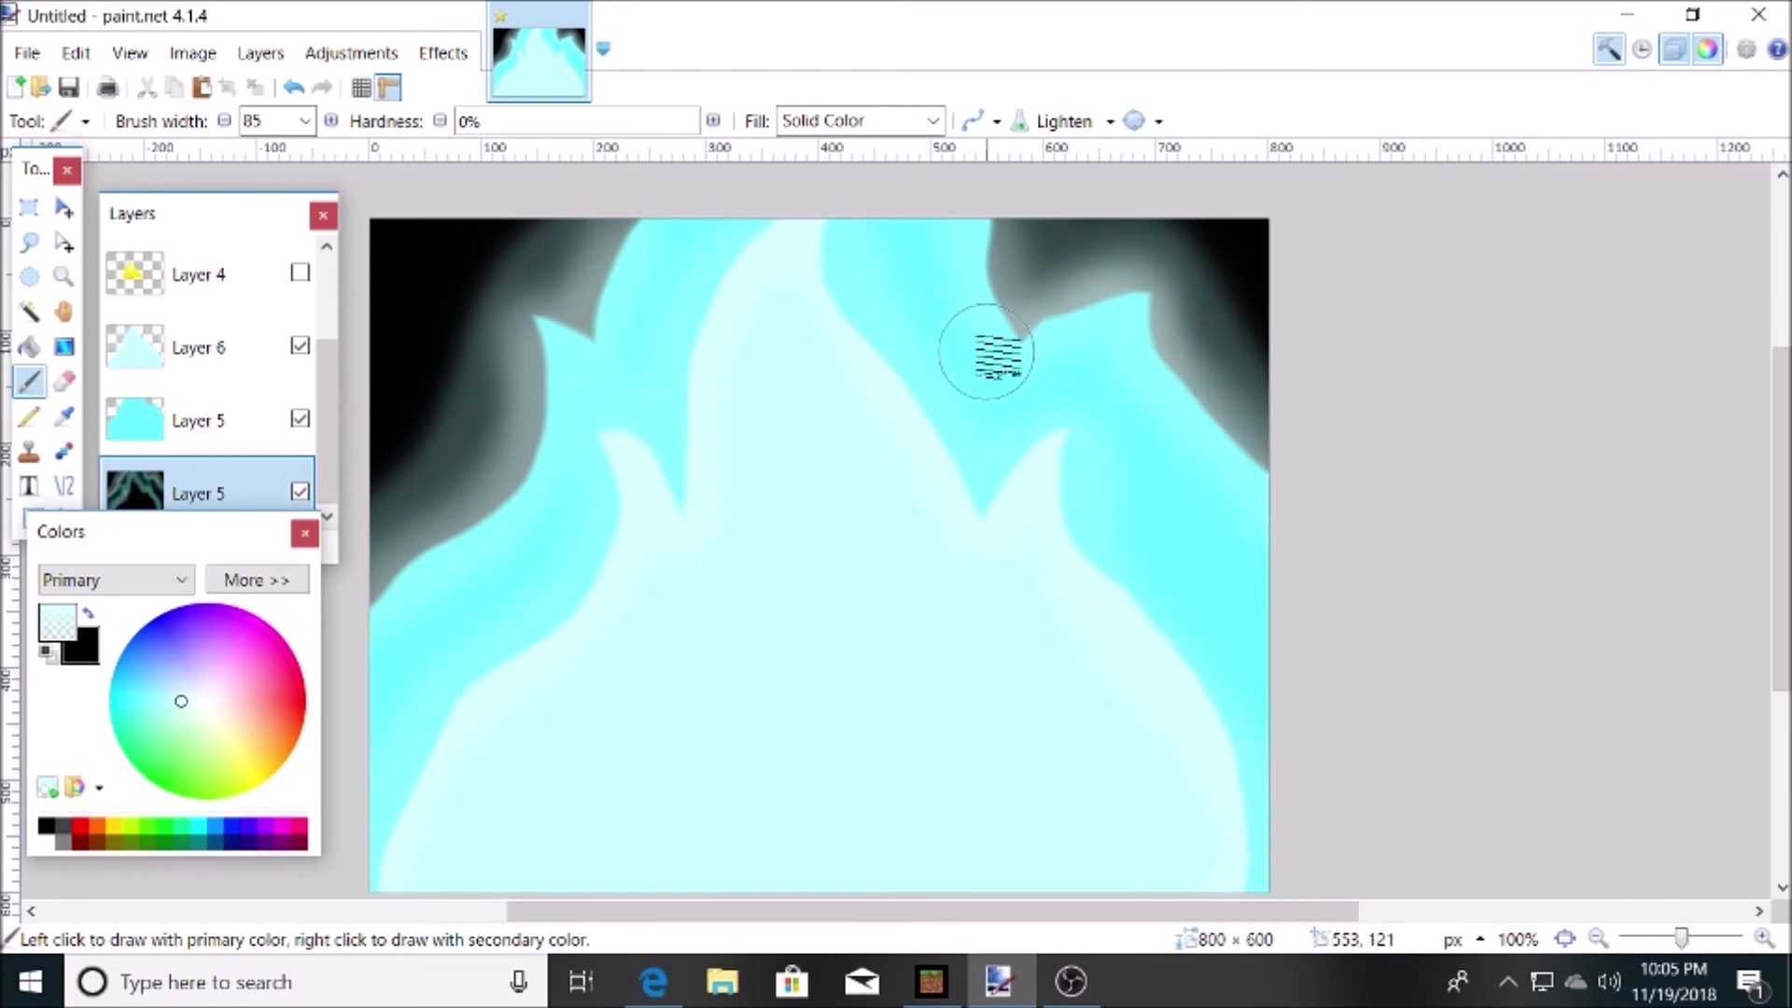
# Step: Merge the inner and outer flame layers down into the black background layer
pyautogui.click(252, 505)
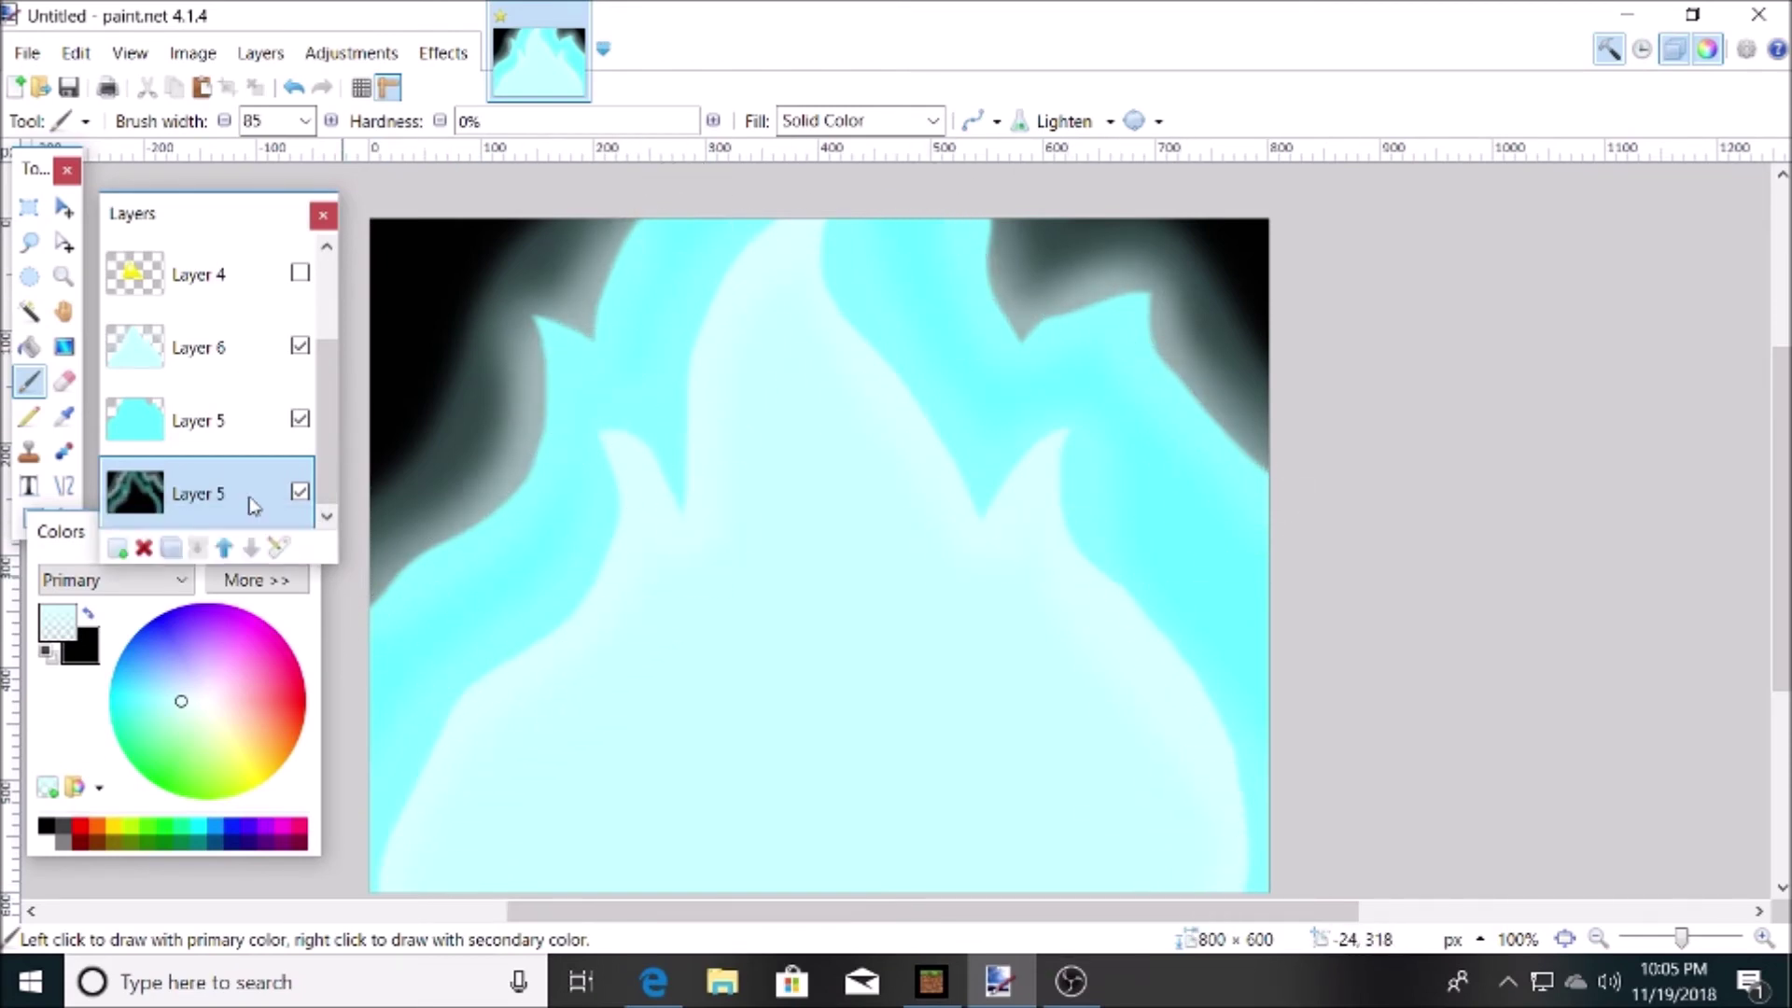
pyautogui.click(279, 364)
pyautogui.click(196, 548)
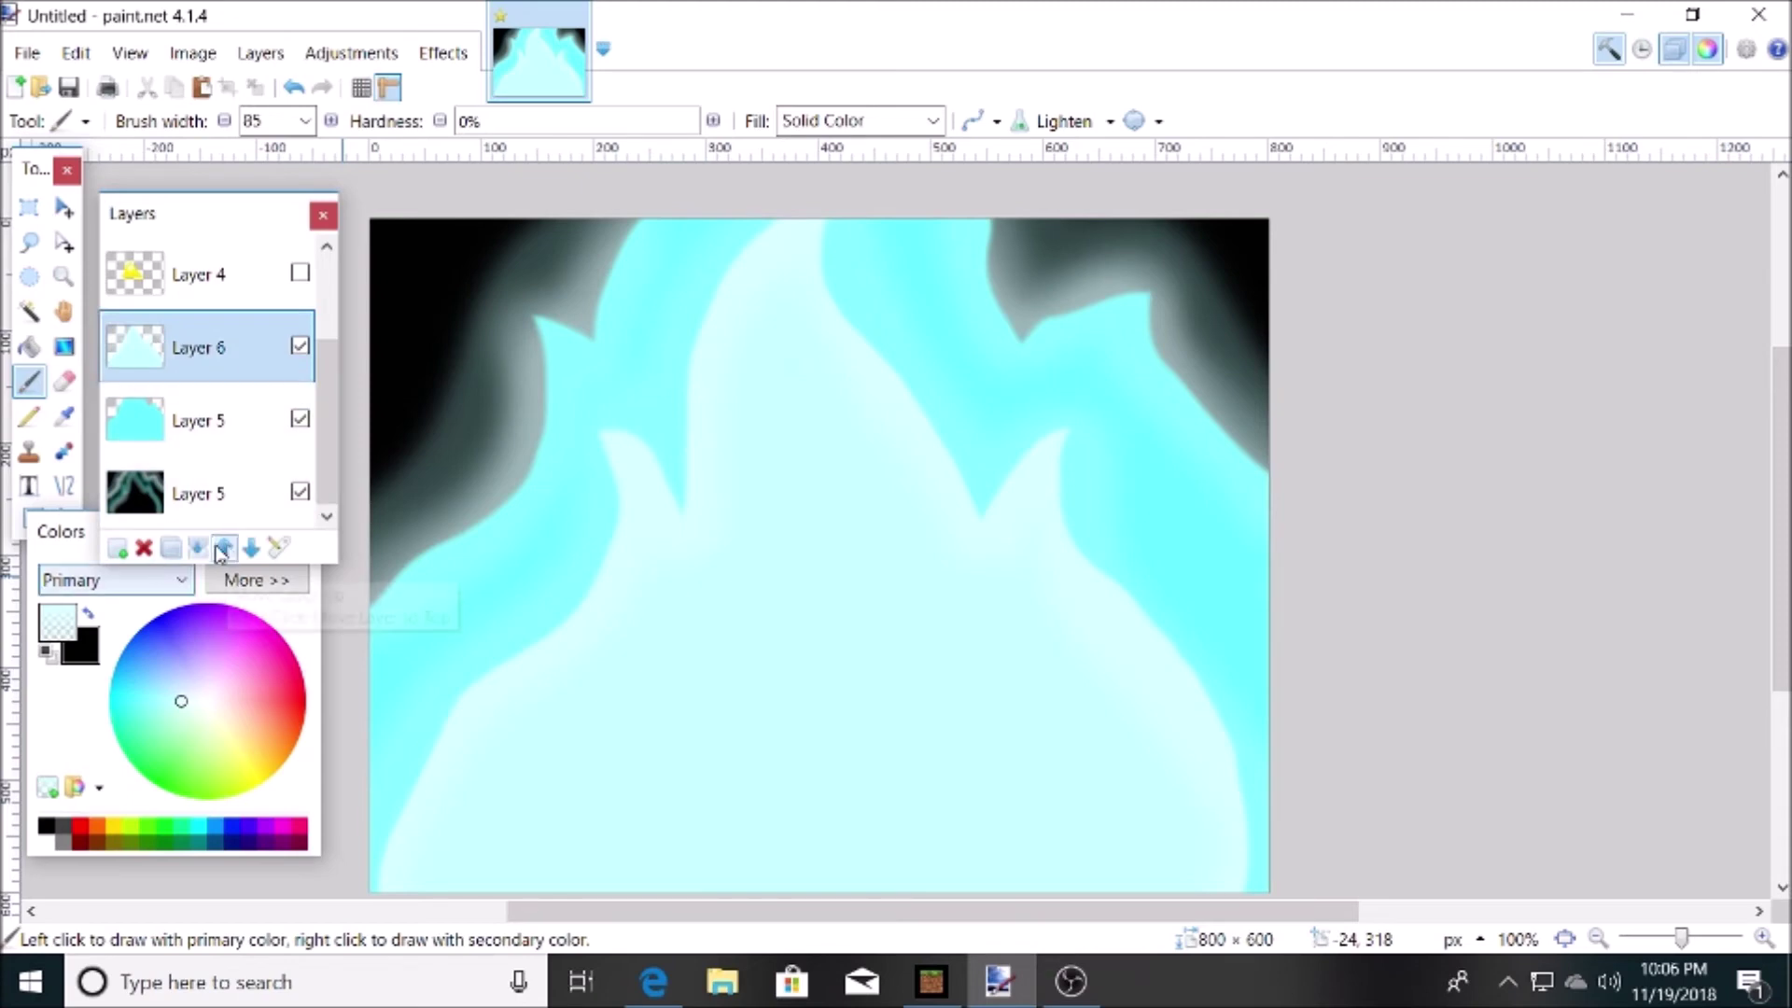
pyautogui.click(197, 548)
pyautogui.moveTo(744, 914); pyautogui.dragTo(683, 914)
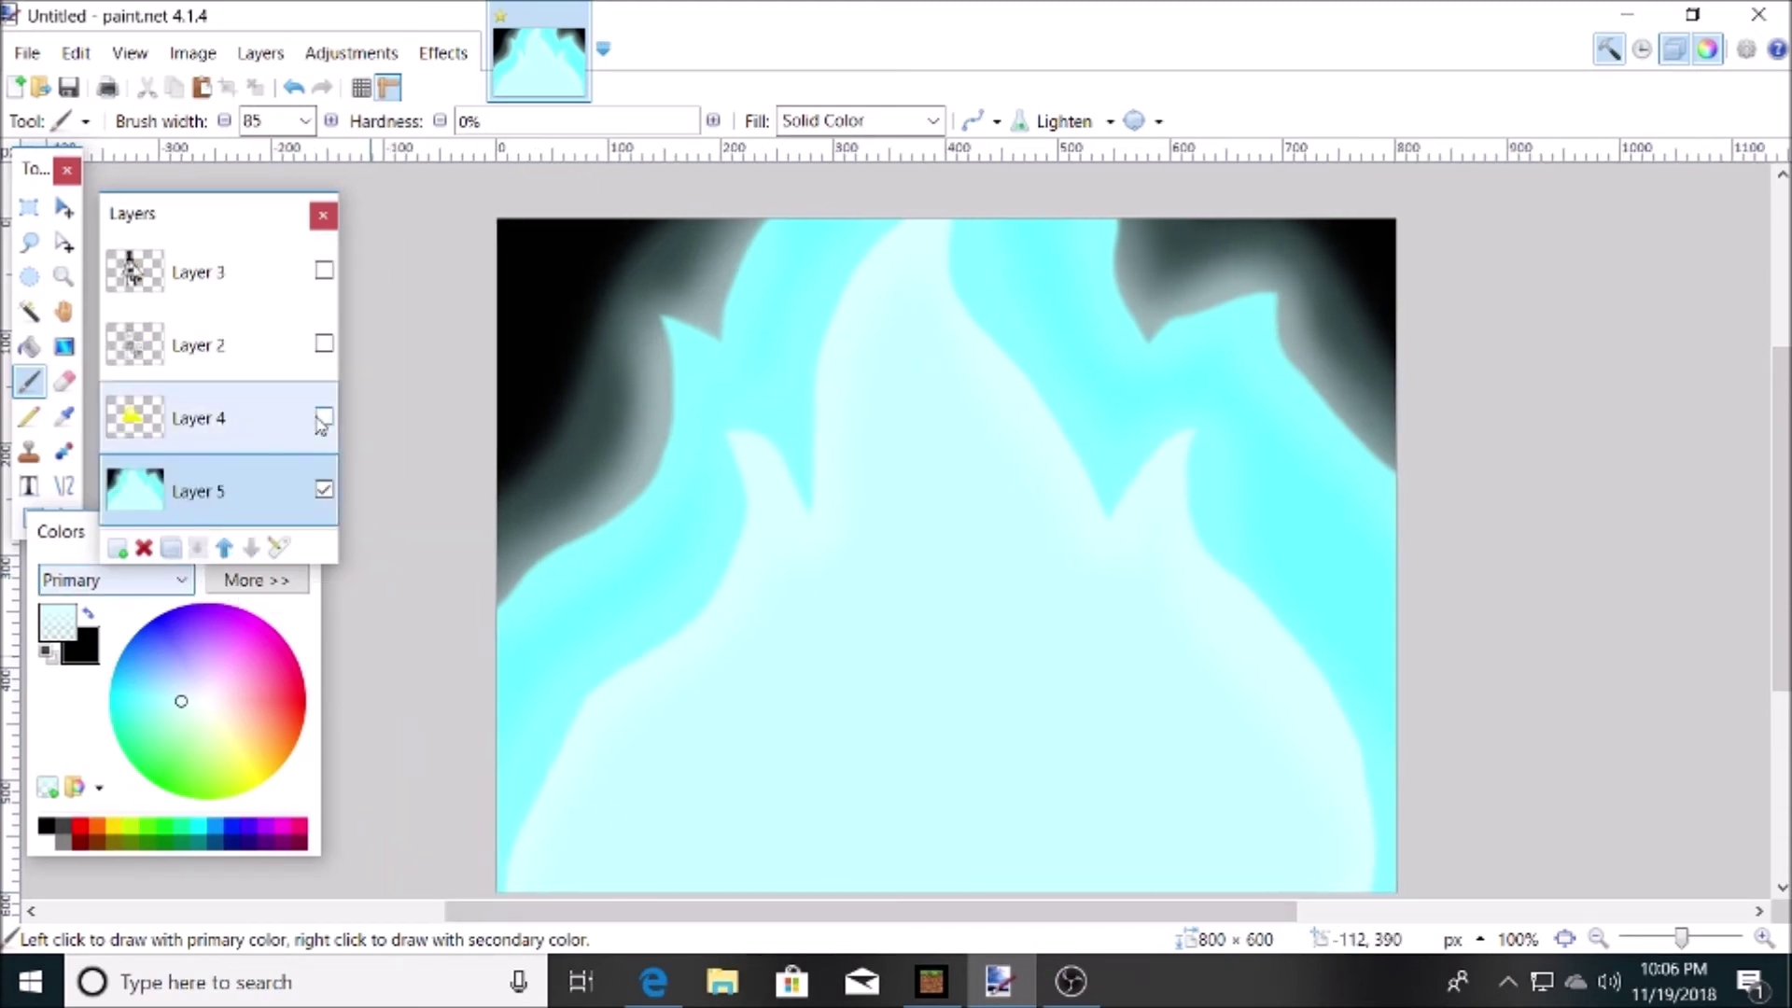
# Step: Show the yellow fill and black line-art layers, keep the sketch layer hidden, and move it to the top of the stack
pyautogui.click(323, 416)
pyautogui.click(324, 343)
pyautogui.click(321, 217)
pyautogui.click(70, 61)
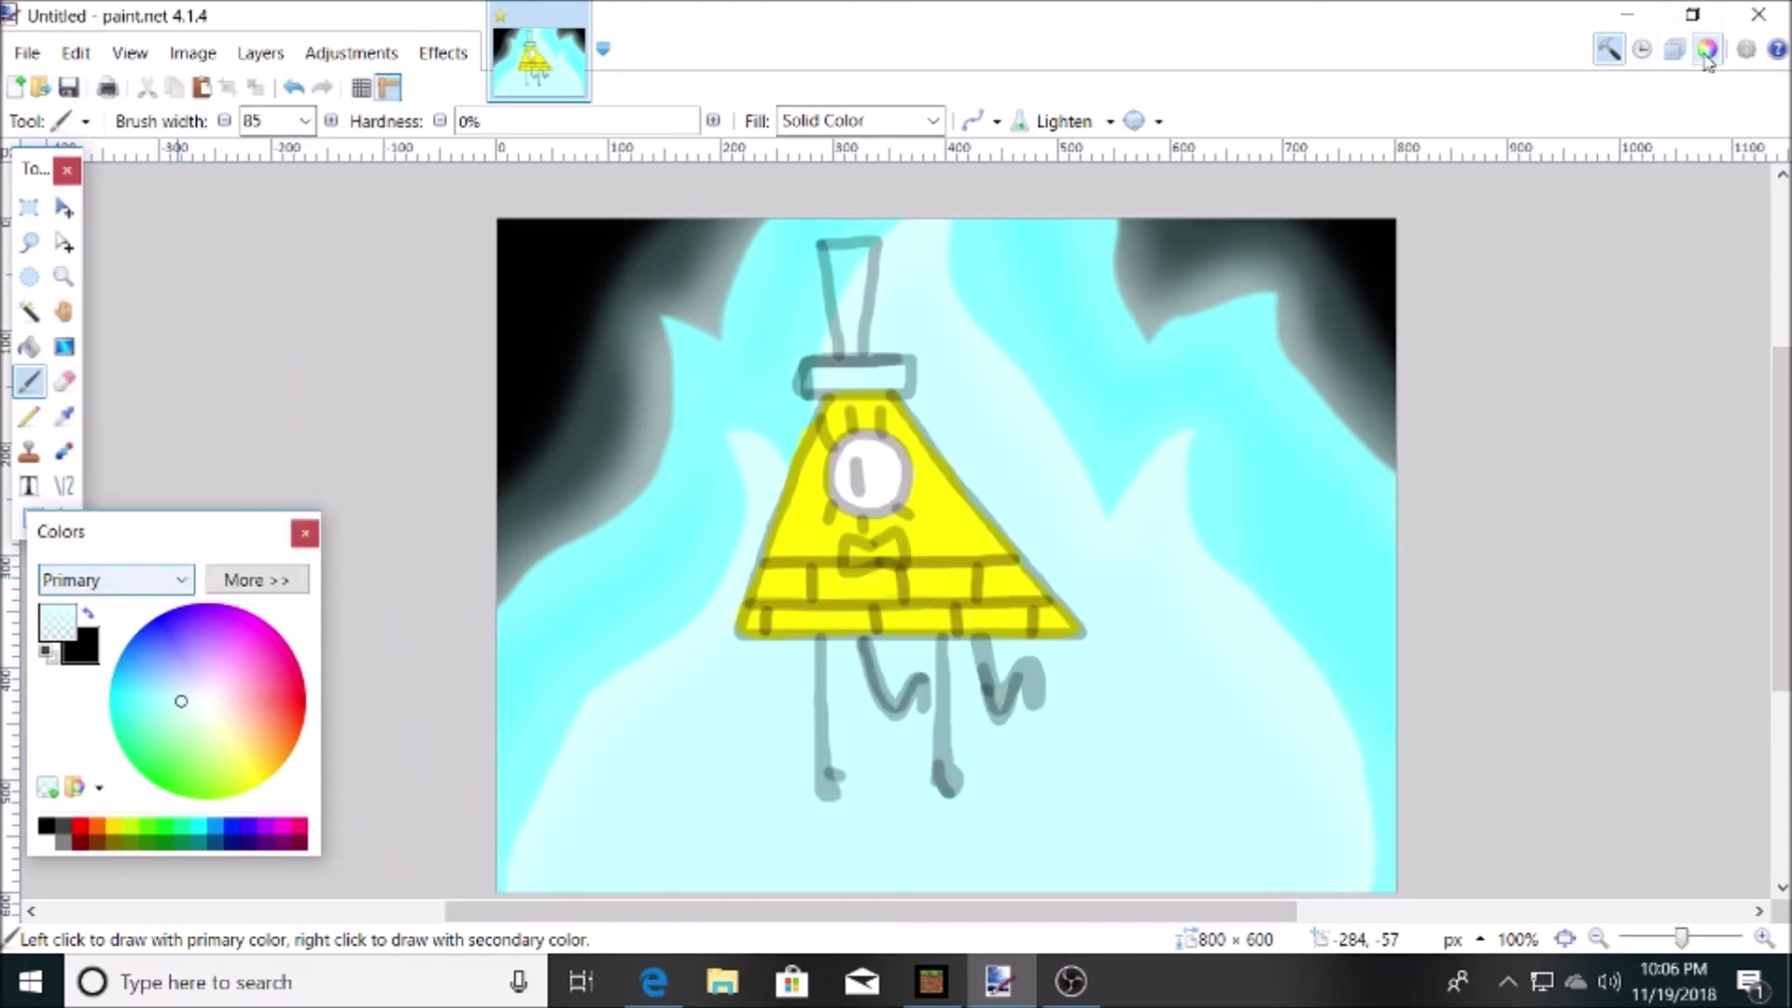
pyautogui.click(1675, 50)
pyautogui.click(324, 270)
pyautogui.click(323, 343)
pyautogui.moveTo(259, 351); pyautogui.dragTo(282, 297)
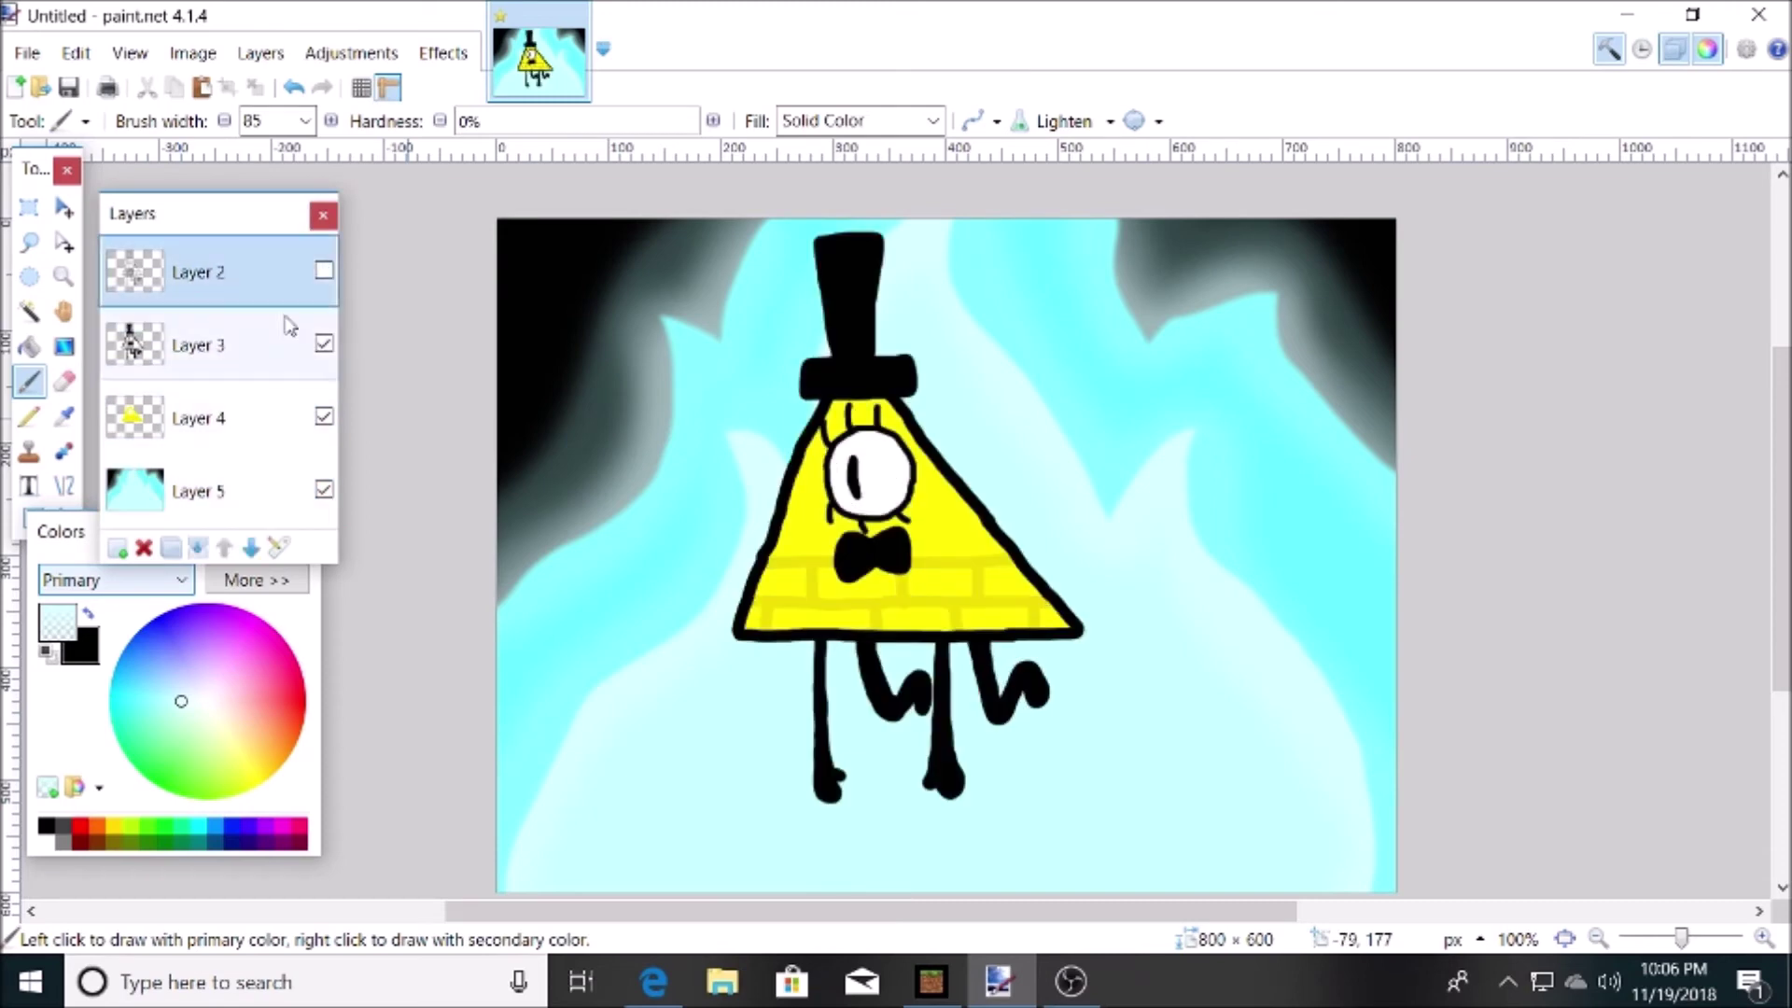
# Step: Add a layer directly above the yellow fill and set the brush to black at opacity 100 with Overwrite blending
pyautogui.click(116, 549)
pyautogui.click(88, 613)
pyautogui.click(256, 579)
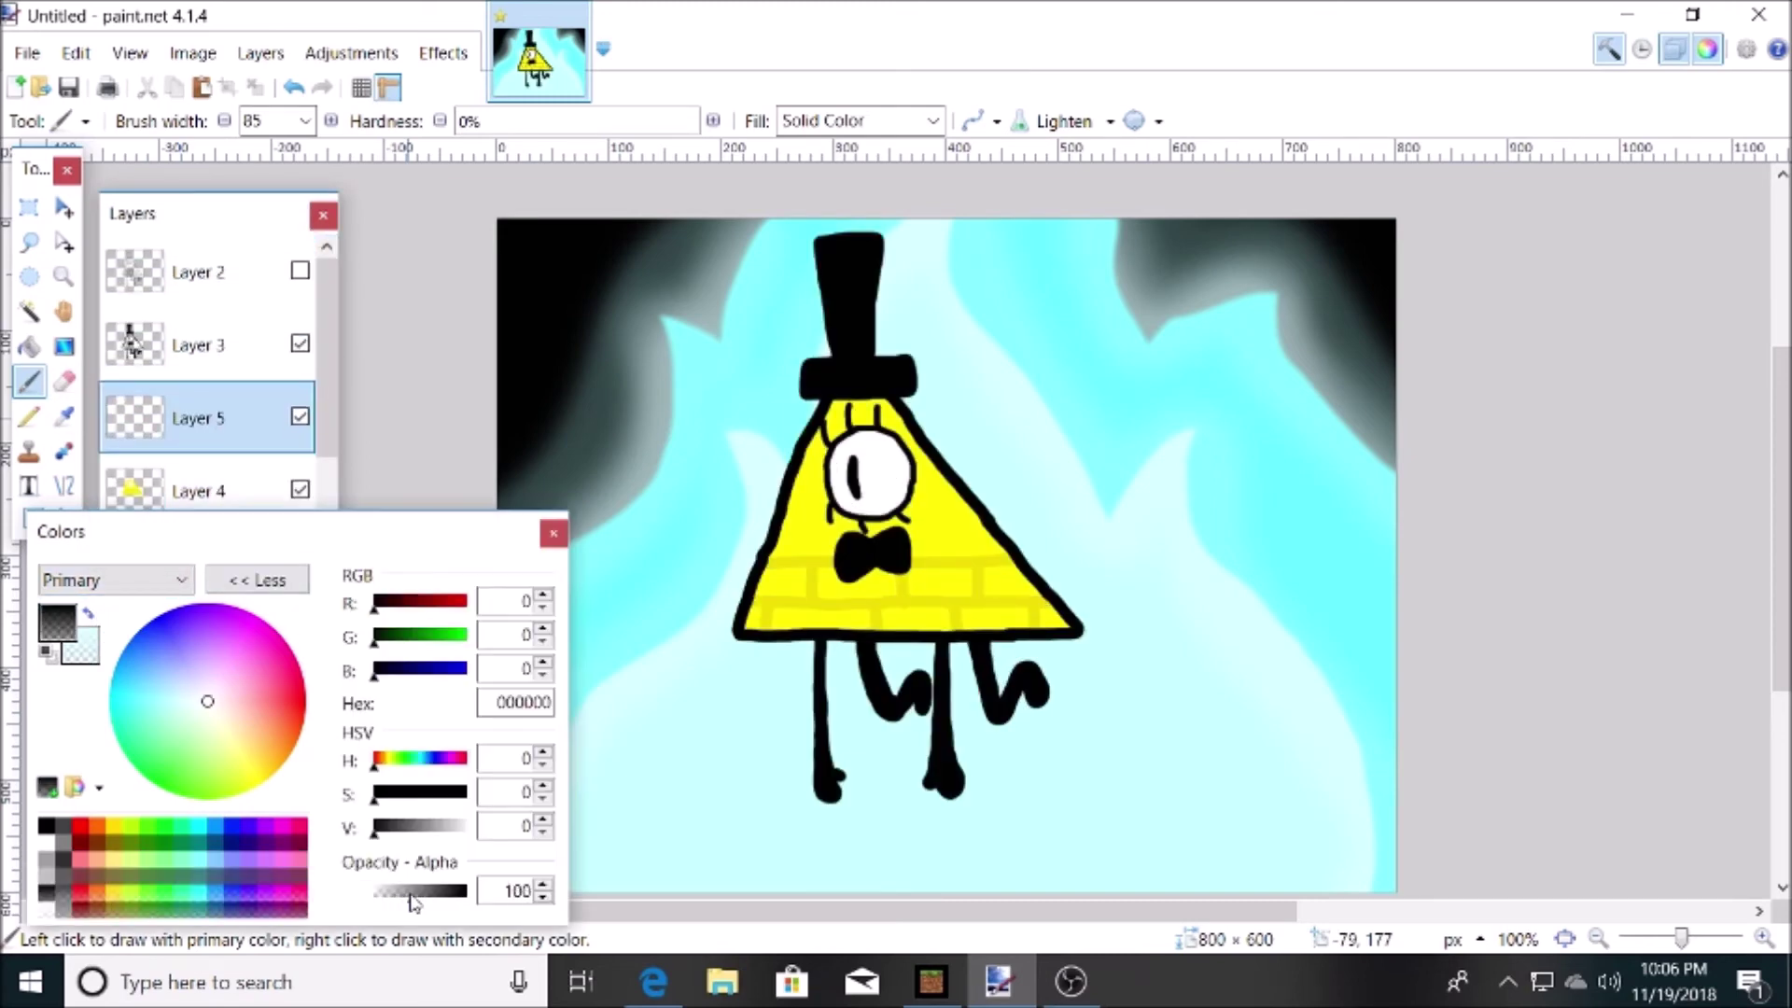
pyautogui.click(1110, 121)
pyautogui.click(1136, 628)
pyautogui.click(257, 579)
# Step: Set the brush width to 10
pyautogui.click(304, 121)
pyautogui.click(284, 404)
pyautogui.click(304, 121)
pyautogui.scroll(6, 280, 163)
pyautogui.click(277, 166)
pyautogui.click(304, 122)
pyautogui.scroll(5, 299, 168)
pyautogui.click(290, 216)
# Step: Lower the black's opacity and brush a light shadow along the upper inside edge of the white eye
pyautogui.scroll(-4, 761, 319)
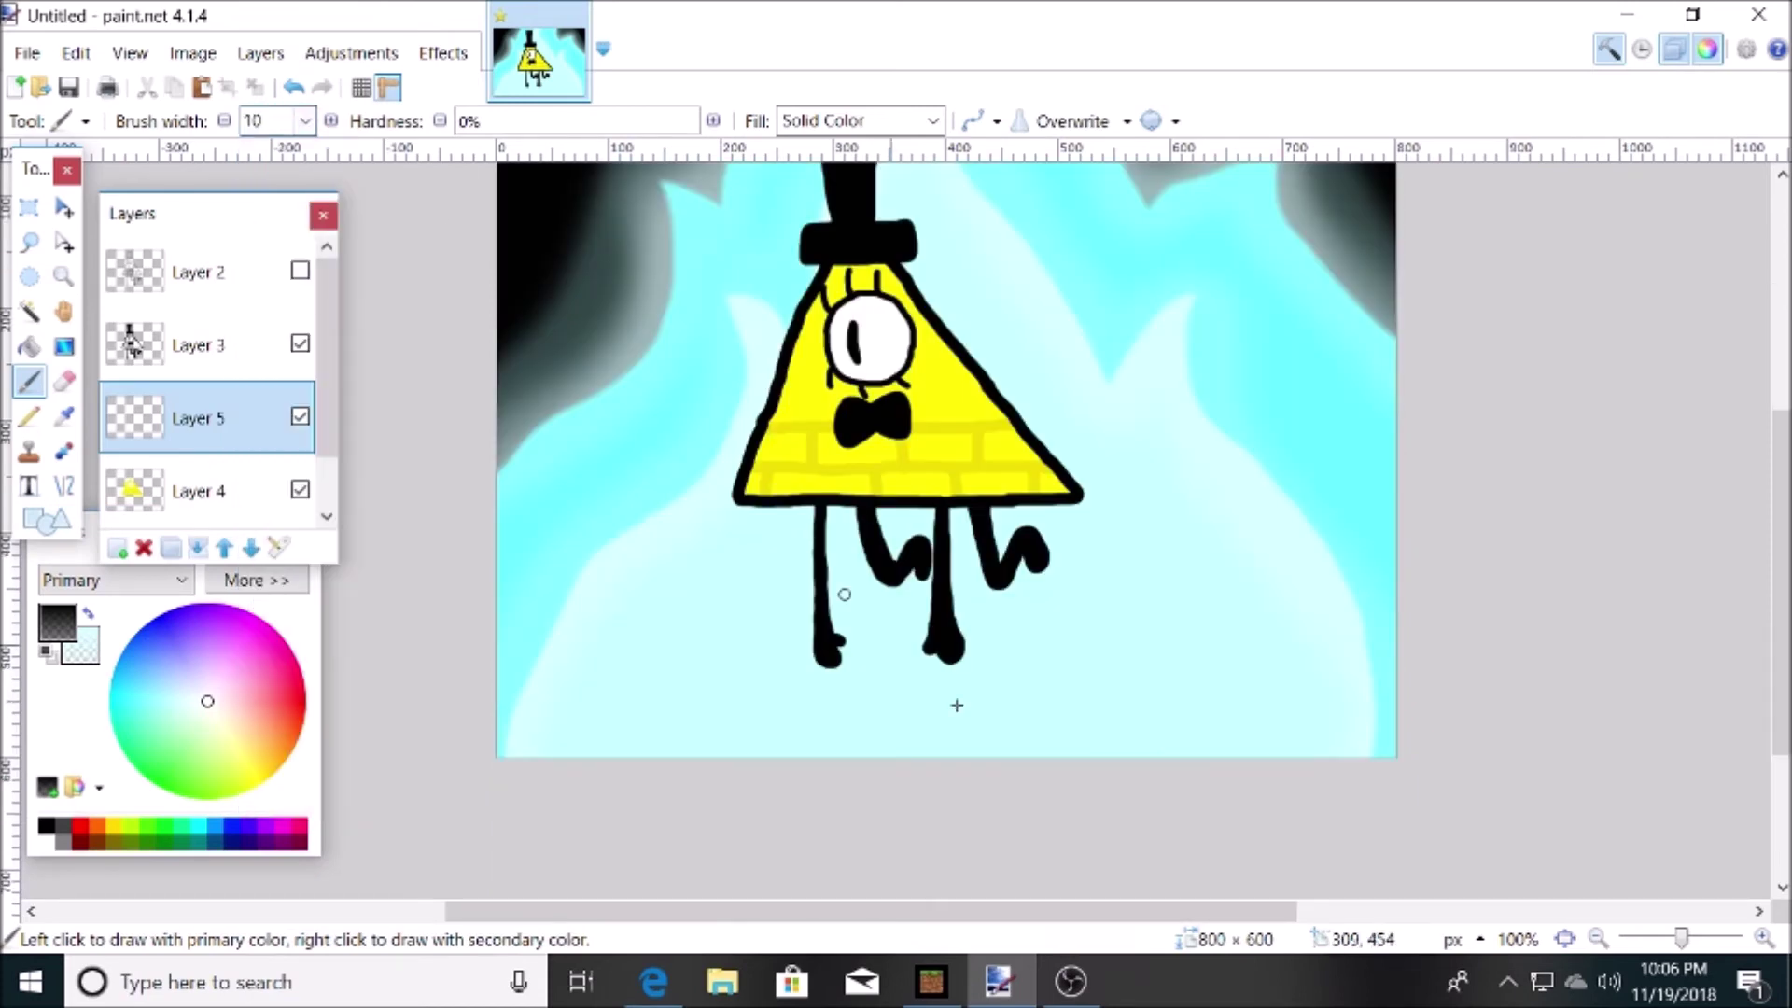
pyautogui.click(1698, 938)
pyautogui.scroll(7, 673, 580)
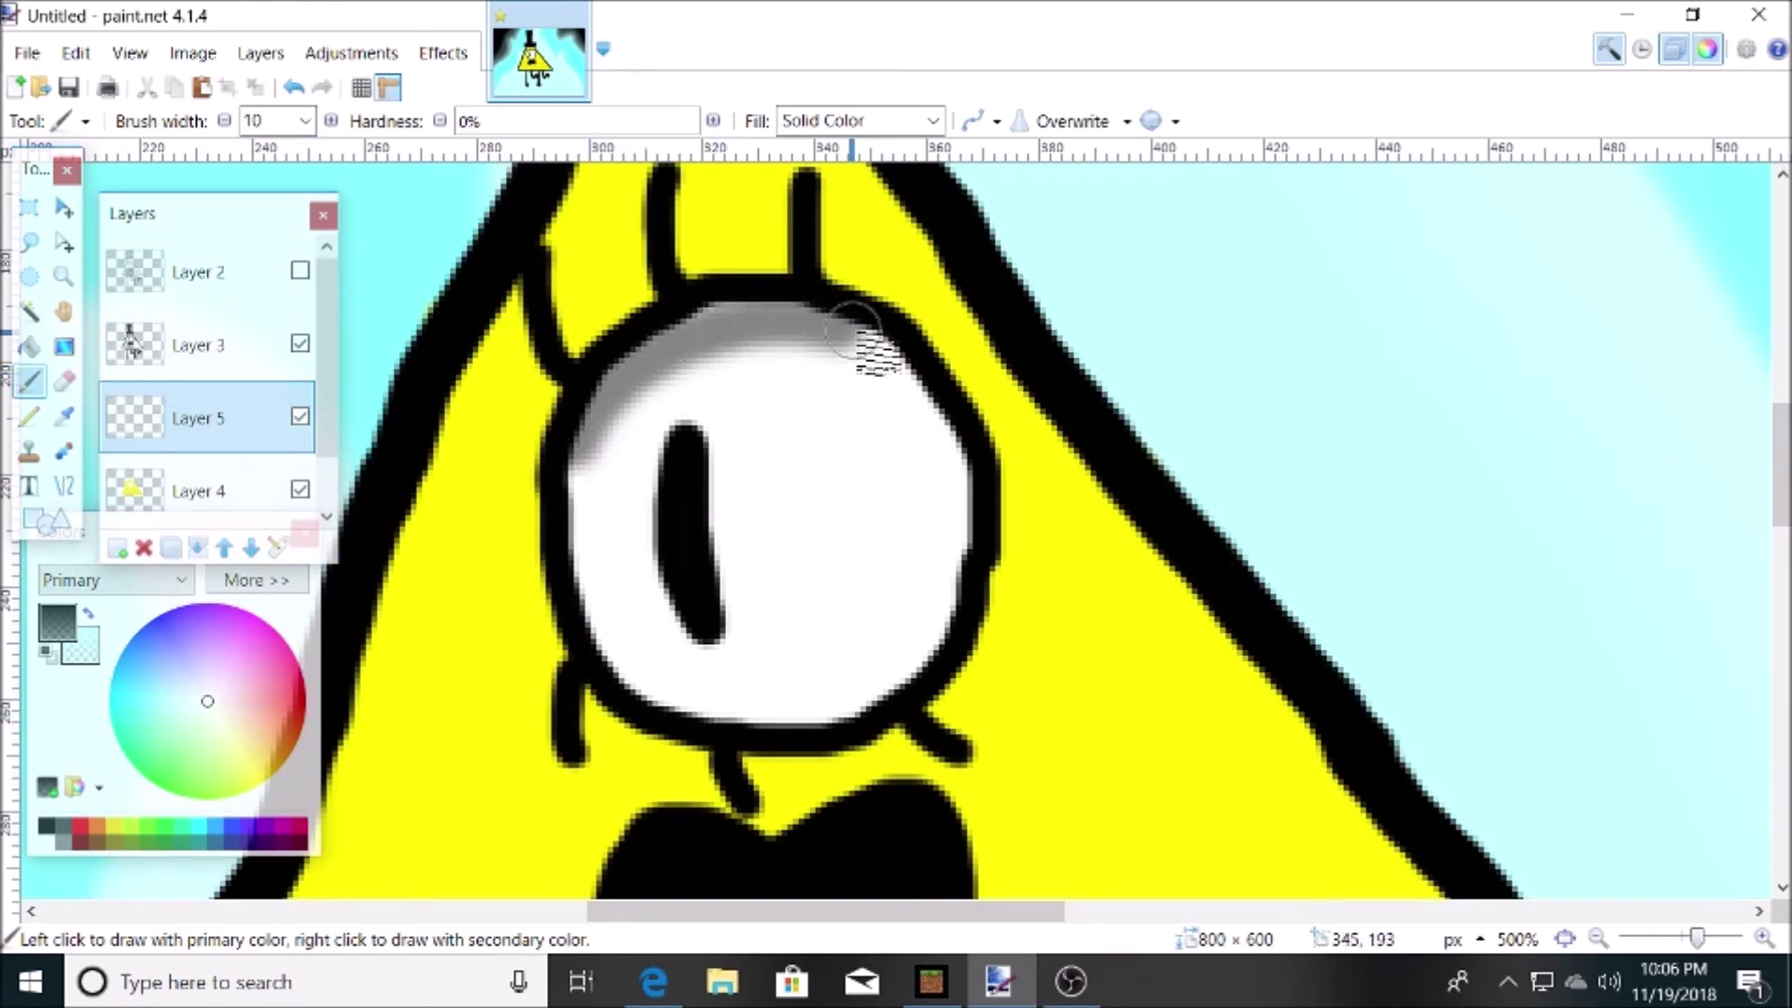
pyautogui.click(294, 88)
pyautogui.click(257, 581)
pyautogui.moveTo(417, 896); pyautogui.dragTo(398, 896)
pyautogui.click(259, 581)
pyautogui.moveTo(786, 346); pyautogui.dragTo(887, 367)
# Step: Brush a translucent shading line around the eye's upper side and down along the inside of the triangle's right edge
pyautogui.scroll(1, 718, 337)
pyautogui.moveTo(425, 809)
pyautogui.mouseDown()
pyautogui.moveTo(558, 463)
pyautogui.moveTo(993, 608)
pyautogui.moveTo(1113, 821)
pyautogui.mouseUp()
pyautogui.scroll(-3, 1106, 825)
pyautogui.moveTo(651, 911); pyautogui.dragTo(669, 911)
pyautogui.moveTo(1046, 429); pyautogui.dragTo(1429, 847)
pyautogui.scroll(-3, 1430, 848)
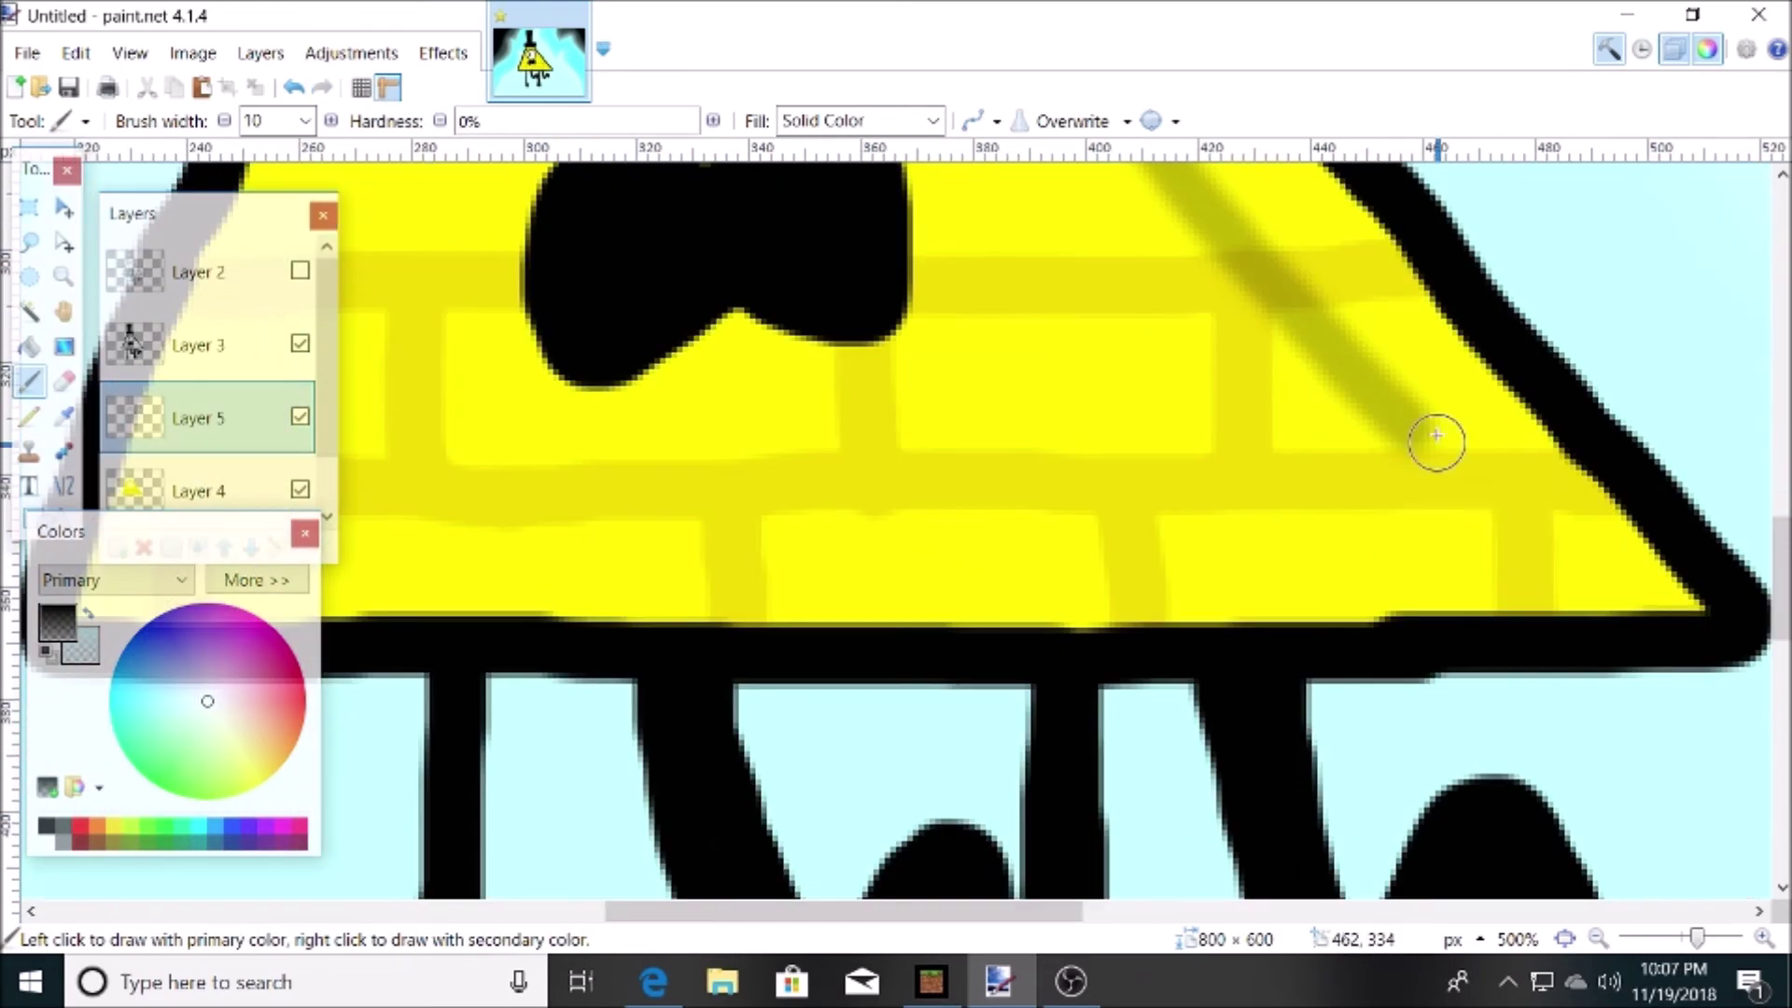
# Step: Brush a matching shading line up along the inside of the triangle's left edge
pyautogui.moveTo(982, 911); pyautogui.dragTo(810, 911)
pyautogui.scroll(1, 812, 747)
pyautogui.moveTo(797, 734); pyautogui.dragTo(988, 236)
pyautogui.scroll(2, 990, 243)
pyautogui.moveTo(996, 418); pyautogui.dragTo(964, 551)
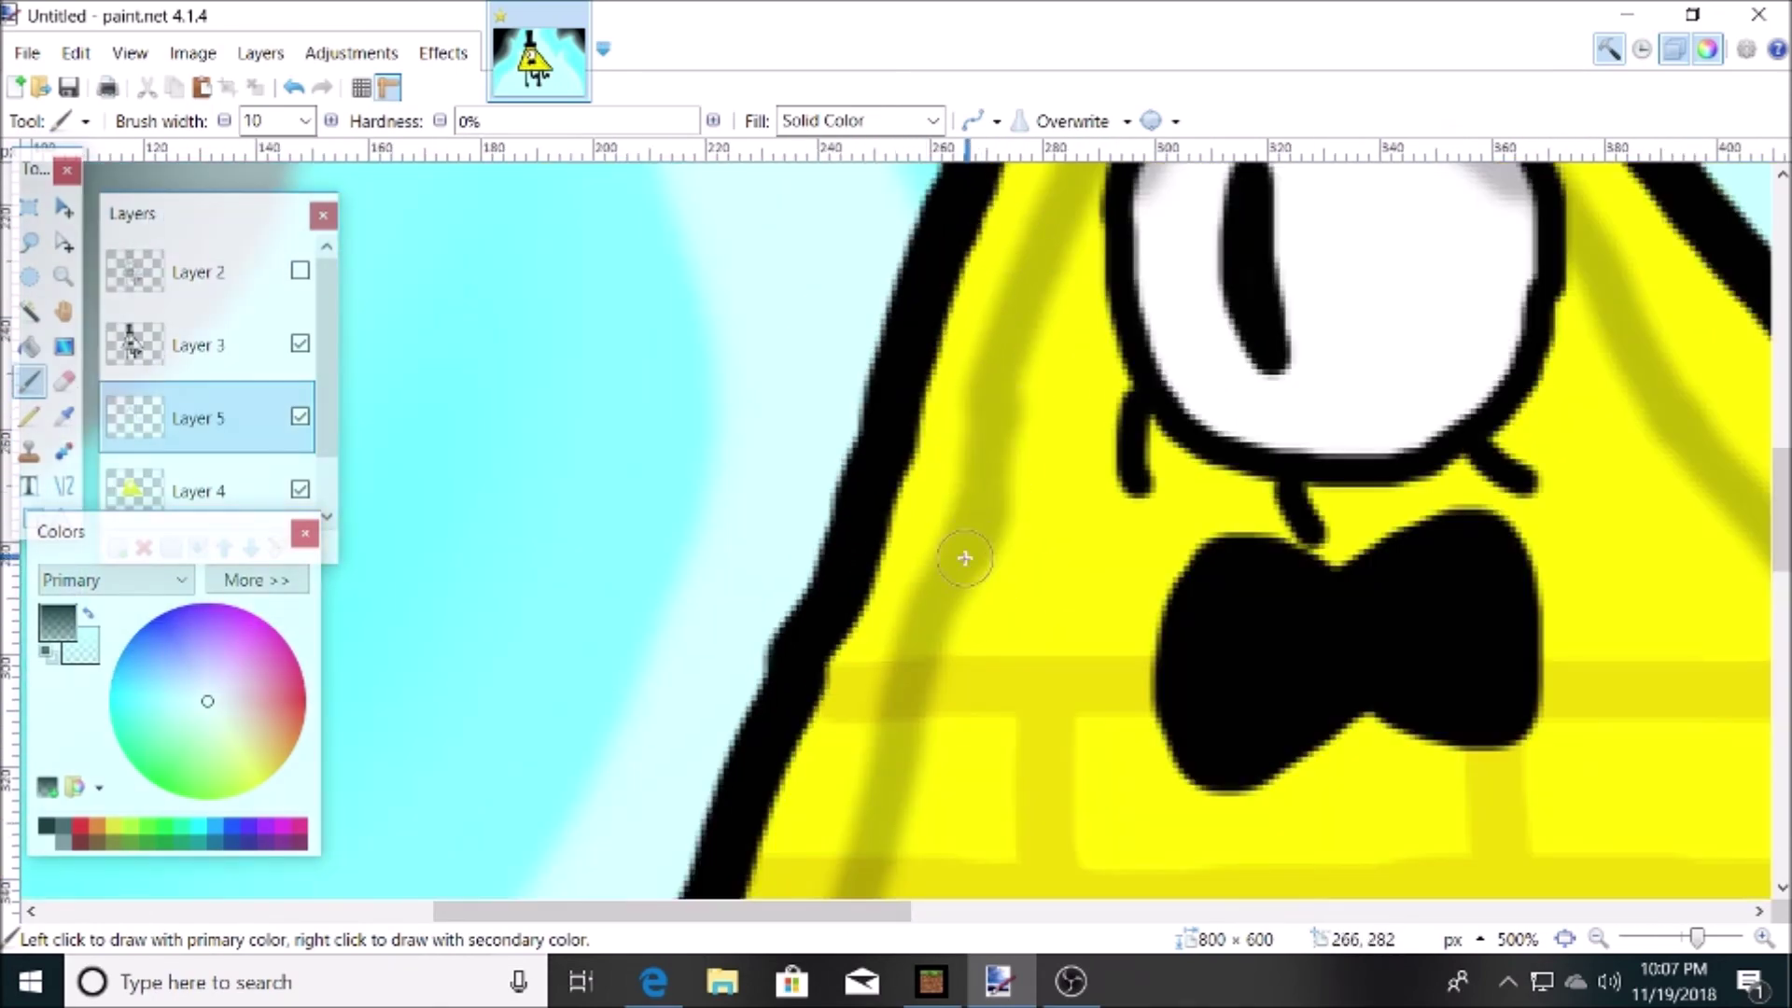
# Step: Shade the yellow areas above and on both sides of the eye, inside the shading lines
pyautogui.scroll(-1, 966, 556)
pyautogui.moveTo(1703, 939); pyautogui.dragTo(1711, 939)
pyautogui.scroll(9, 1120, 746)
pyautogui.moveTo(744, 914); pyautogui.dragTo(896, 915)
pyautogui.scroll(2, 821, 746)
pyautogui.moveTo(552, 681)
pyautogui.mouseDown()
pyautogui.moveTo(652, 556)
pyautogui.moveTo(739, 530)
pyautogui.moveTo(1036, 613)
pyautogui.mouseUp()
pyautogui.scroll(-2, 1038, 613)
pyautogui.moveTo(1116, 424); pyautogui.dragTo(1341, 828)
pyautogui.scroll(-2, 1341, 829)
pyautogui.moveTo(1311, 606); pyautogui.dragTo(1271, 749)
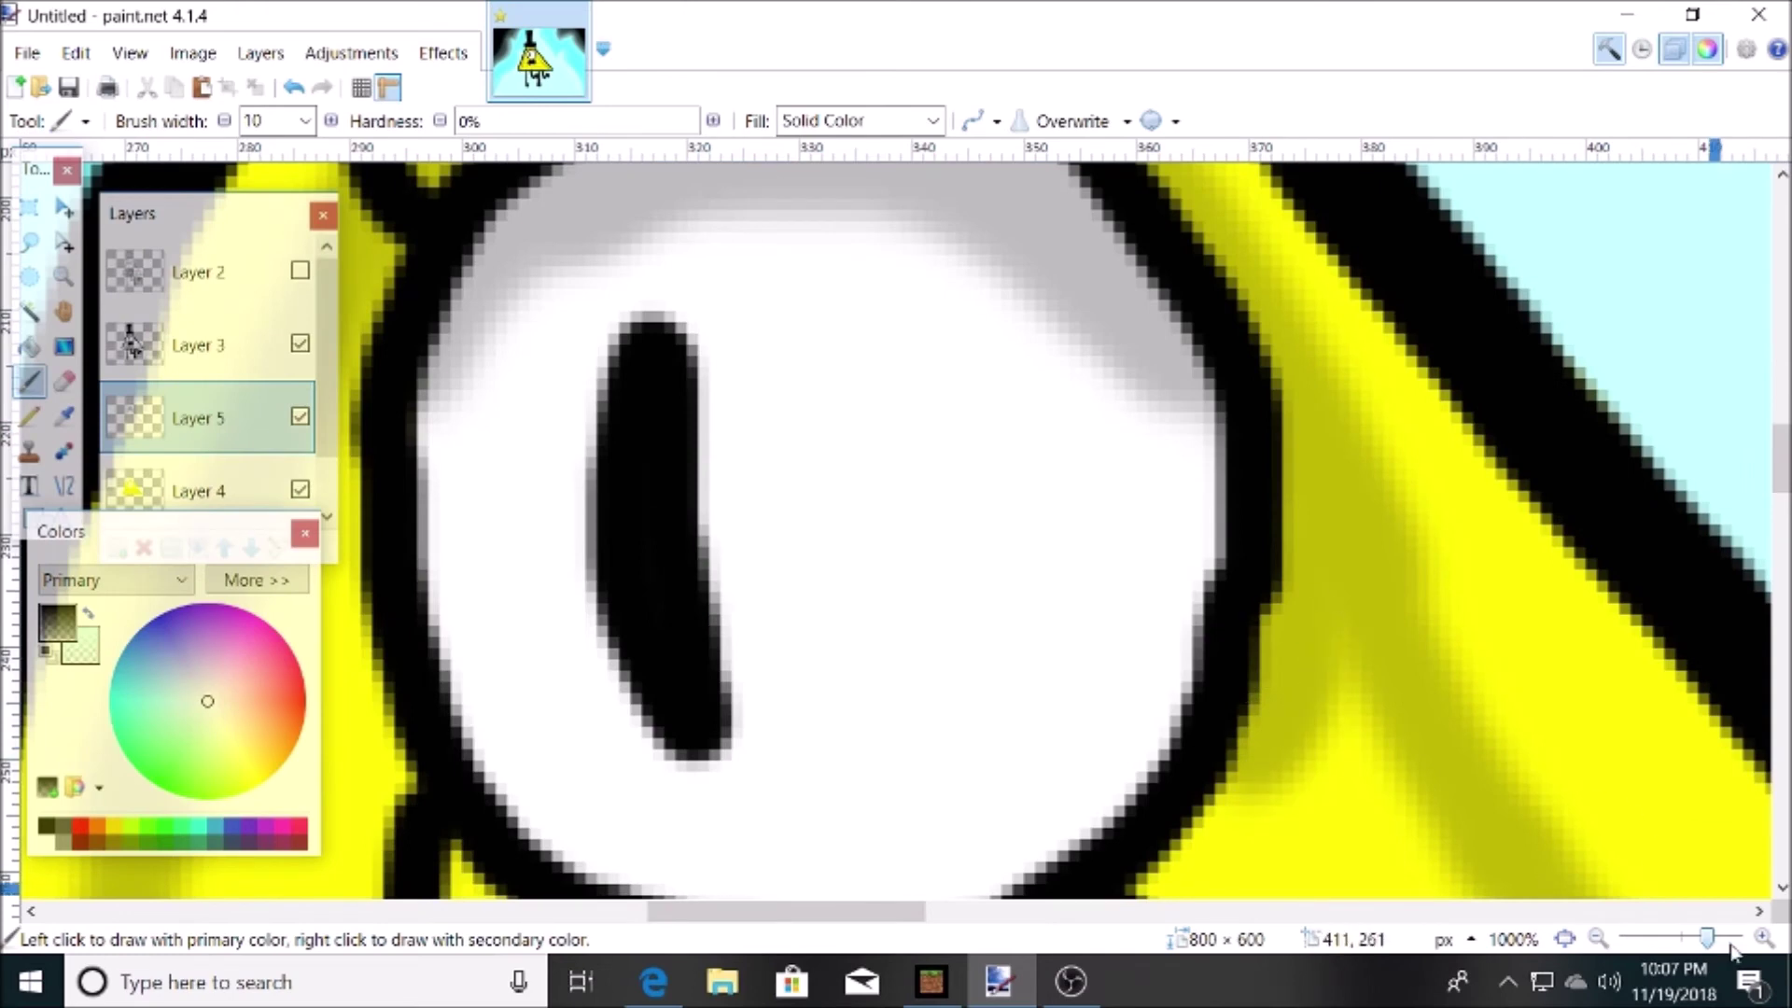
pyautogui.moveTo(1707, 938); pyautogui.dragTo(1697, 939)
pyautogui.moveTo(583, 752); pyautogui.dragTo(612, 564)
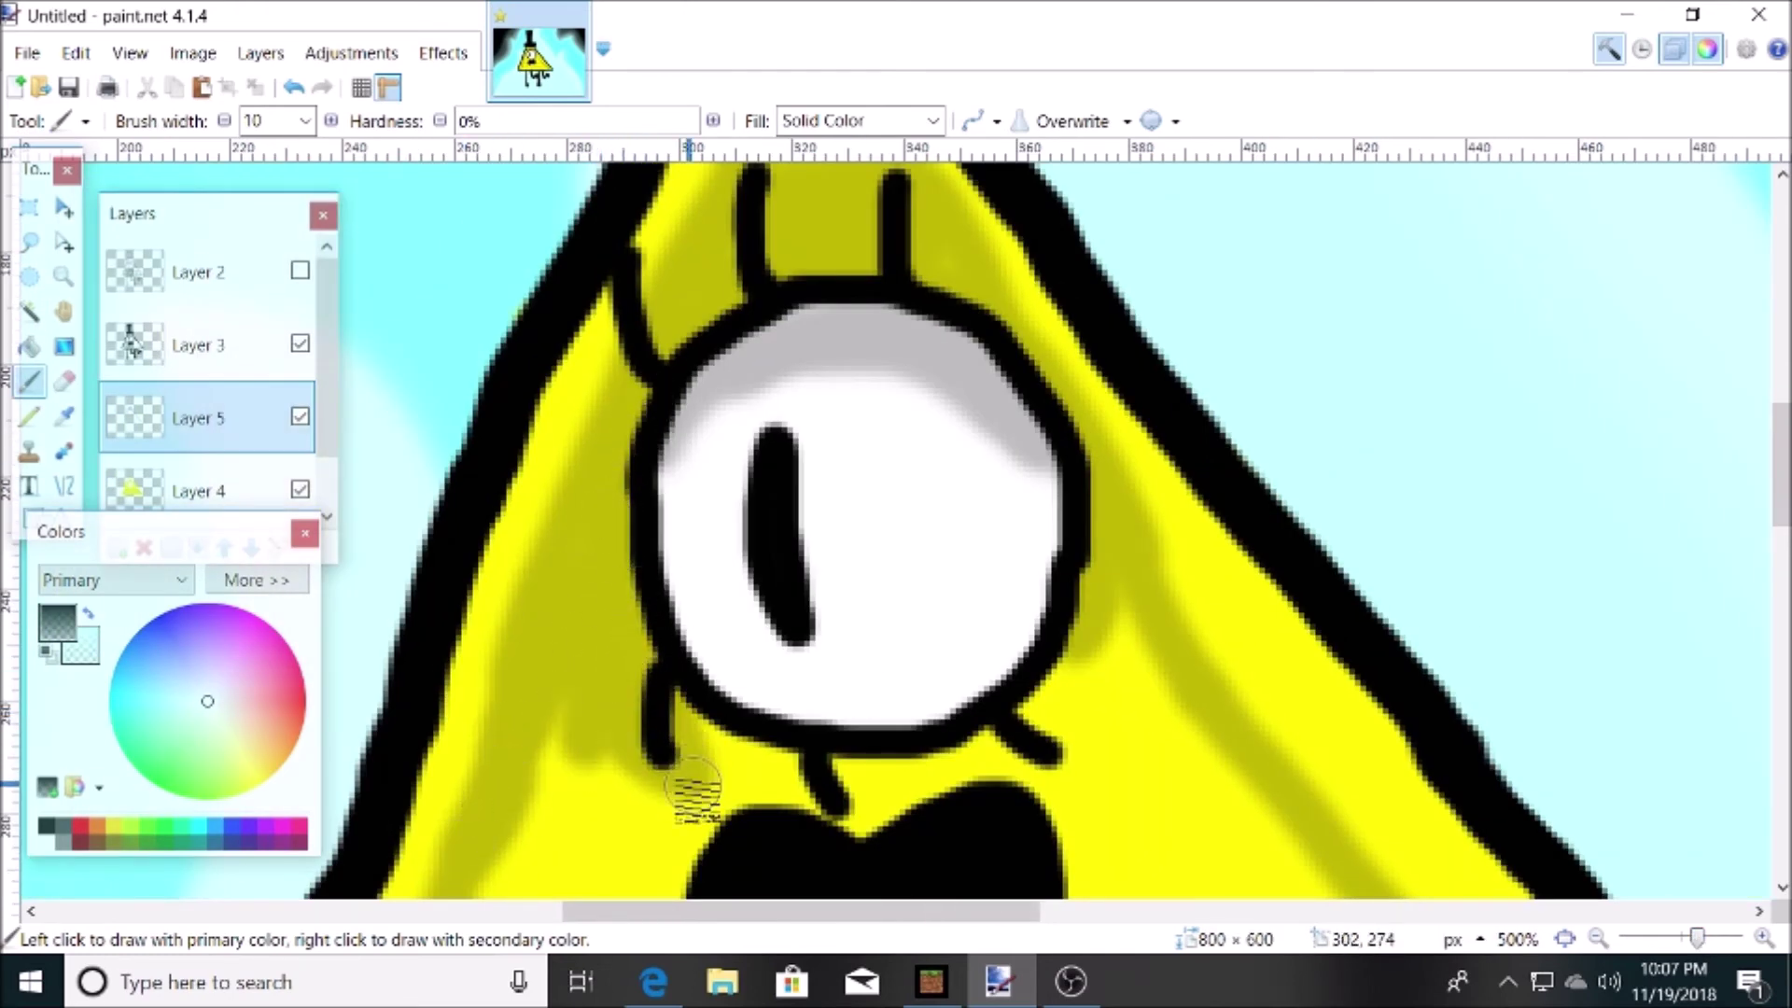
# Step: Set the brush width to 30 and shade the rest of the triangle's body between the shading lines
pyautogui.click(304, 120)
pyautogui.click(271, 328)
pyautogui.scroll(-3, 551, 513)
pyautogui.scroll(-1, 489, 687)
pyautogui.moveTo(490, 681)
pyautogui.mouseDown()
pyautogui.moveTo(450, 700)
pyautogui.moveTo(1626, 724)
pyautogui.moveTo(1128, 564)
pyautogui.moveTo(608, 331)
pyautogui.moveTo(921, 355)
pyautogui.moveTo(1436, 575)
pyautogui.moveTo(1293, 402)
pyautogui.mouseUp()
pyautogui.scroll(3, 973, 746)
pyautogui.moveTo(957, 748)
pyautogui.mouseDown()
pyautogui.moveTo(1060, 652)
pyautogui.moveTo(1211, 727)
pyautogui.mouseUp()
# Step: Set the brush width to 10 for finer shading around the eye
pyautogui.click(304, 120)
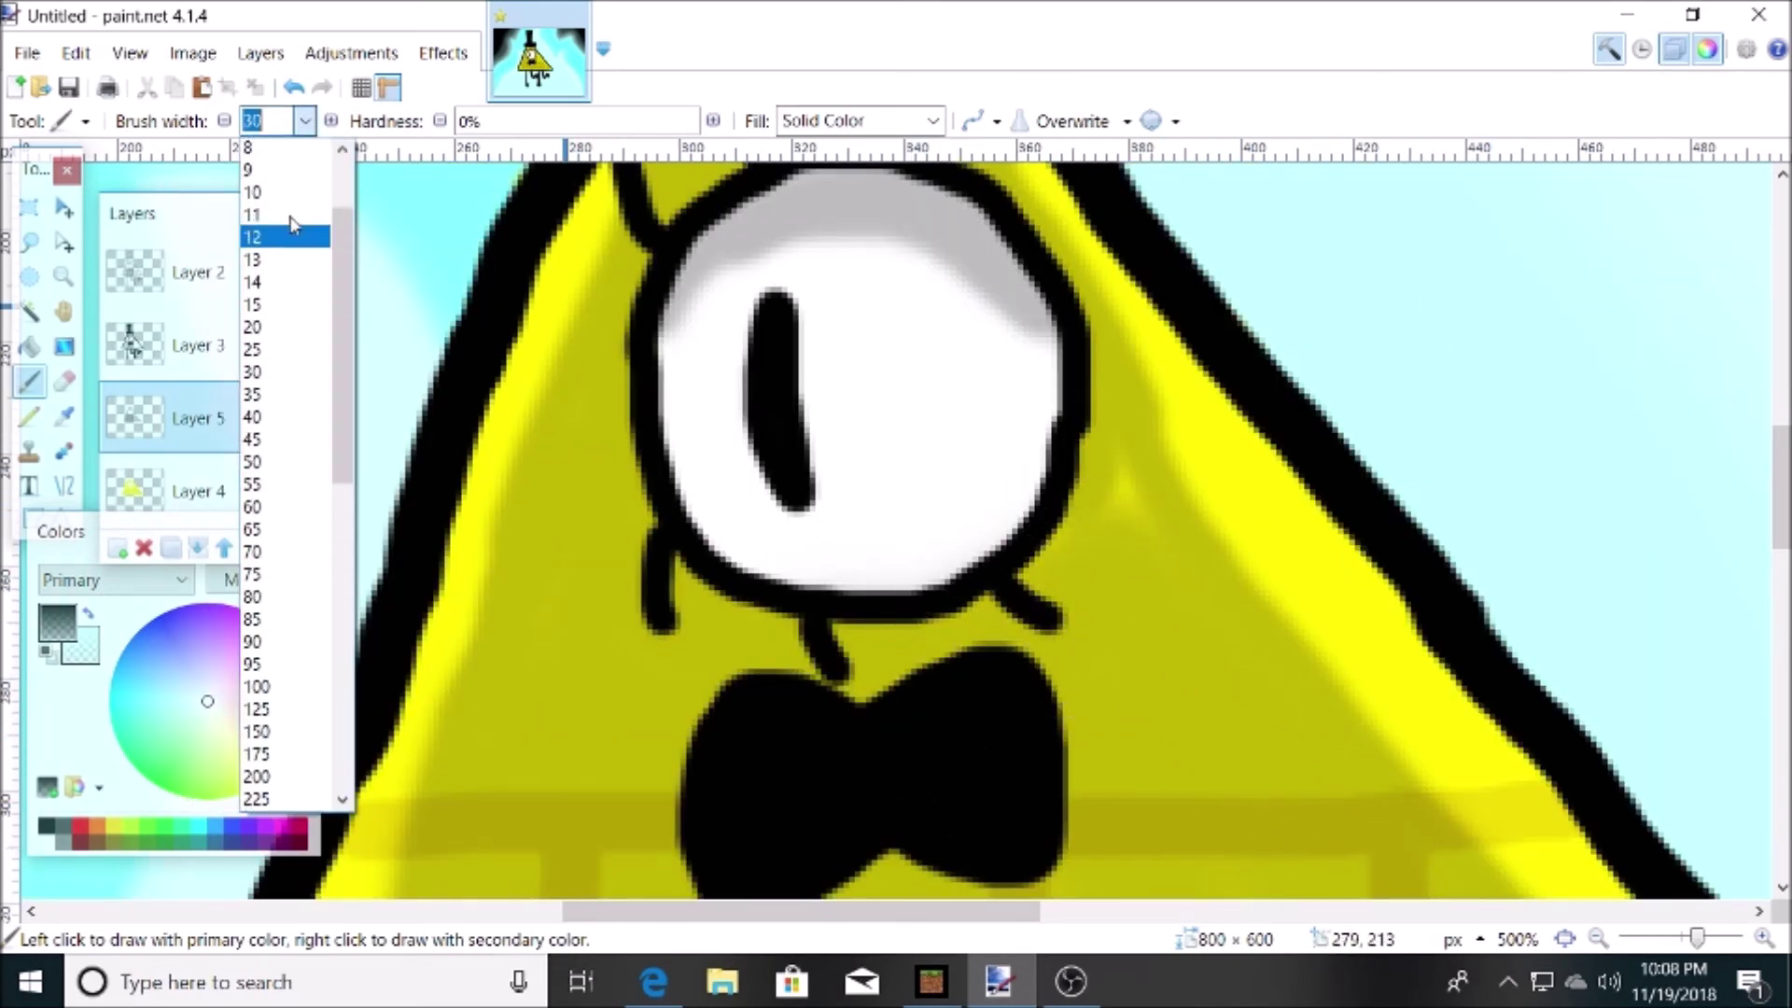
pyautogui.click(271, 326)
pyautogui.scroll(4, 860, 632)
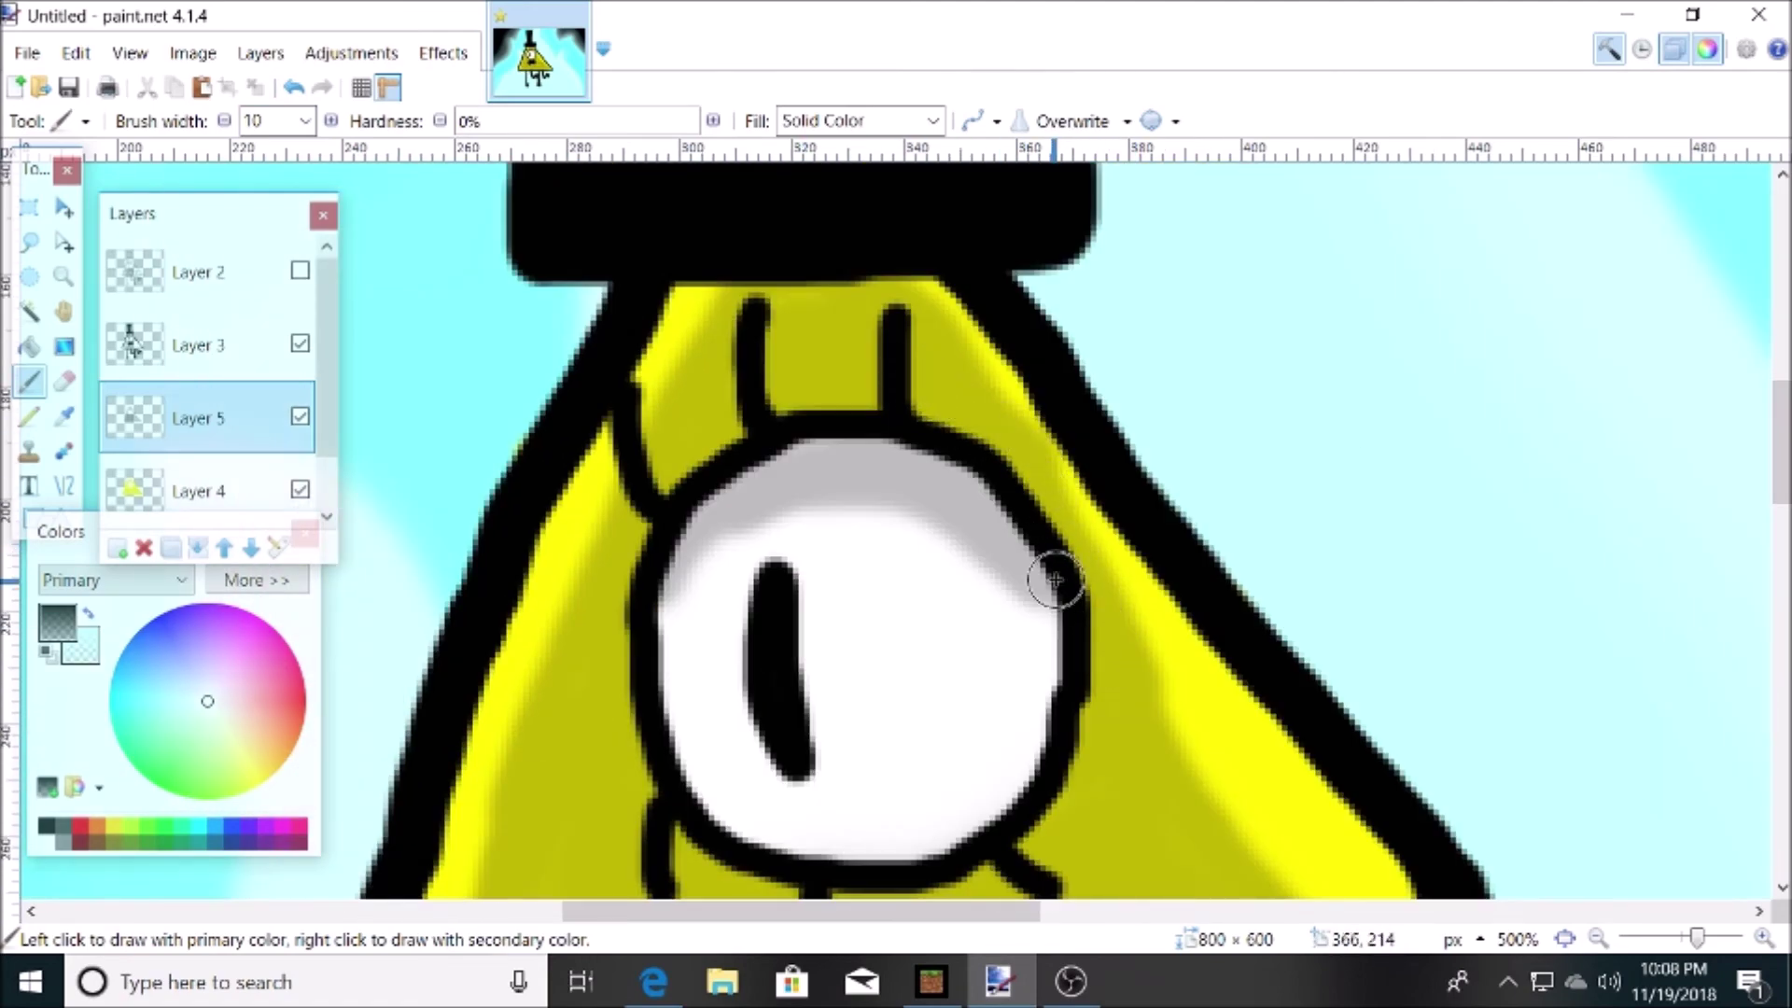
# Step: Reset the colors, make white the primary color, and choose the Pencil tool for work in the canvas's upper-left corner
pyautogui.moveTo(1697, 938)
pyautogui.mouseDown()
pyautogui.moveTo(1672, 939)
pyautogui.moveTo(1690, 937)
pyautogui.mouseUp()
pyautogui.scroll(-1, 1612, 860)
pyautogui.scroll(3, 1101, 840)
pyautogui.moveTo(1024, 928); pyautogui.dragTo(665, 924)
pyautogui.scroll(3, 1661, 877)
pyautogui.moveTo(1690, 938); pyautogui.dragTo(1706, 938)
pyautogui.scroll(3, 746, 868)
pyautogui.moveTo(364, 914); pyautogui.dragTo(238, 912)
pyautogui.click(47, 657)
pyautogui.click(88, 614)
pyautogui.click(29, 416)
# Step: Pencil the first letter of a small signature in white pixels in the canvas's upper-left corner
pyautogui.moveTo(1707, 938); pyautogui.dragTo(1739, 938)
pyautogui.scroll(3, 1055, 691)
pyautogui.moveTo(945, 648); pyautogui.dragTo(933, 522)
pyautogui.click(294, 87)
pyautogui.moveTo(1049, 532); pyautogui.dragTo(1192, 575)
pyautogui.click(294, 87)
pyautogui.click(294, 86)
pyautogui.moveTo(989, 713)
pyautogui.mouseDown()
pyautogui.moveTo(995, 626)
pyautogui.moveTo(1123, 667)
pyautogui.mouseUp()
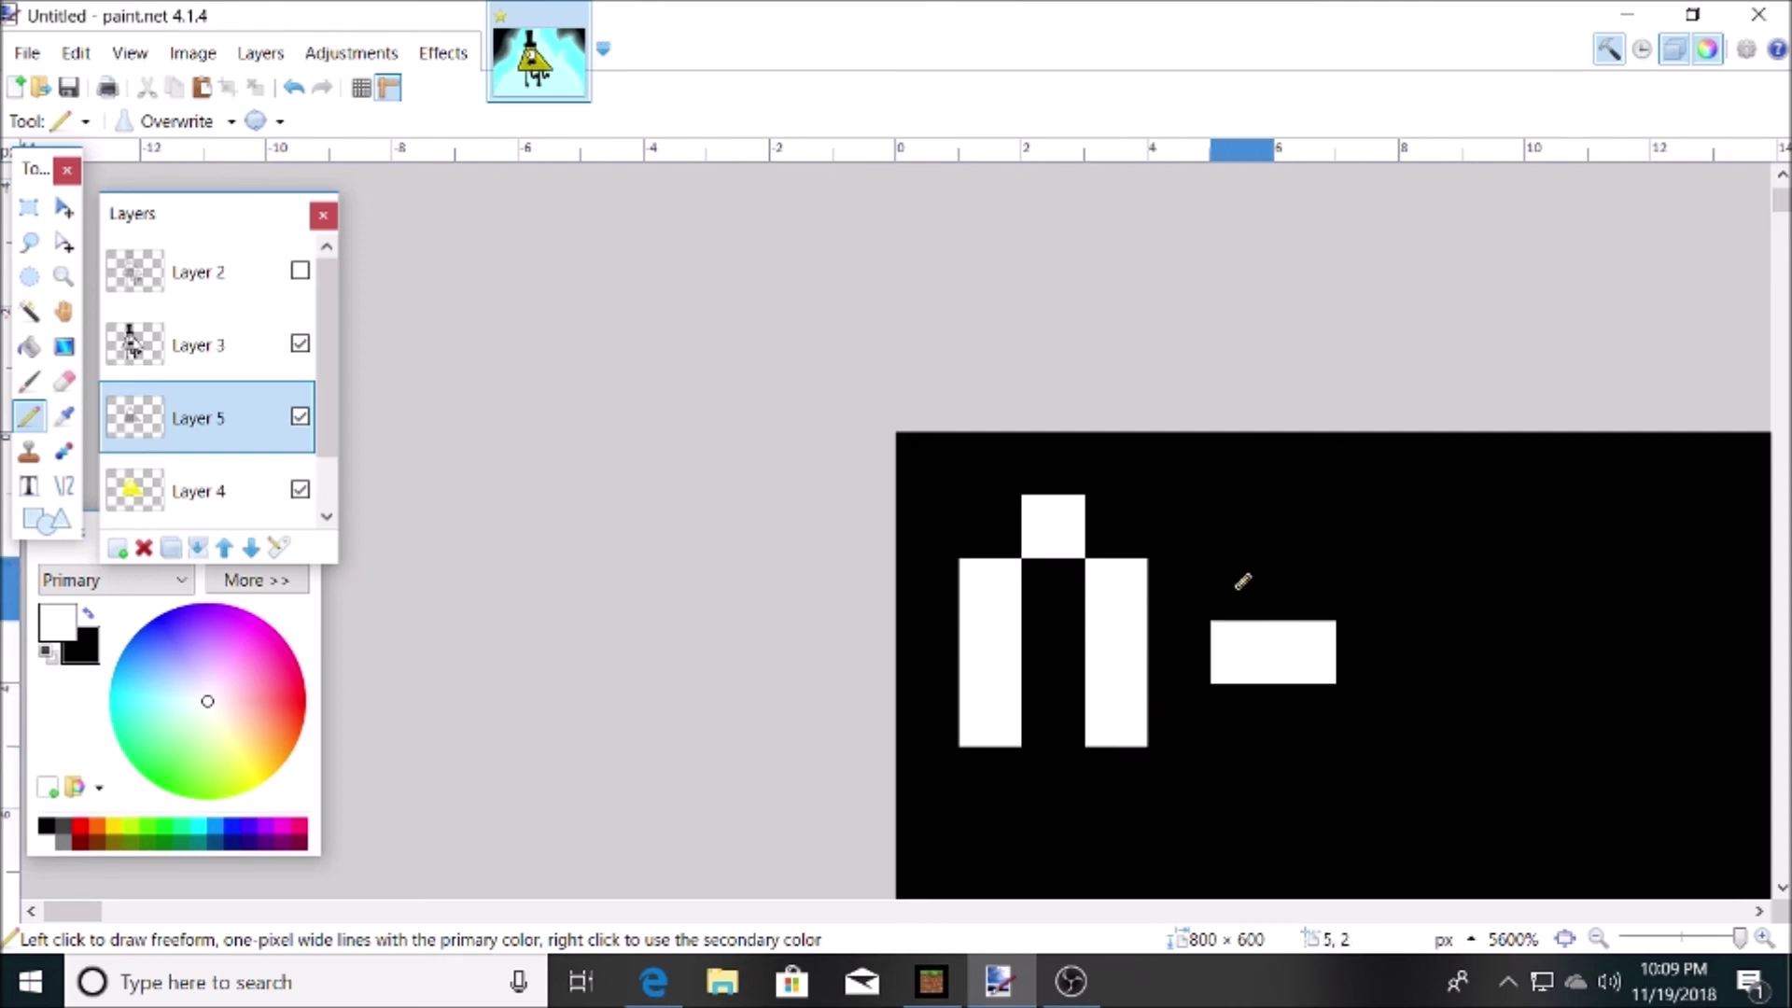
# Step: Pencil the second and third letters of the signature in white pixels beside the first letter
pyautogui.moveTo(1241, 524); pyautogui.dragTo(1241, 719)
pyautogui.moveTo(96, 913); pyautogui.dragTo(113, 915)
pyautogui.moveTo(916, 527); pyautogui.dragTo(943, 768)
pyautogui.click(1098, 517)
pyautogui.moveTo(1040, 717); pyautogui.dragTo(1041, 777)
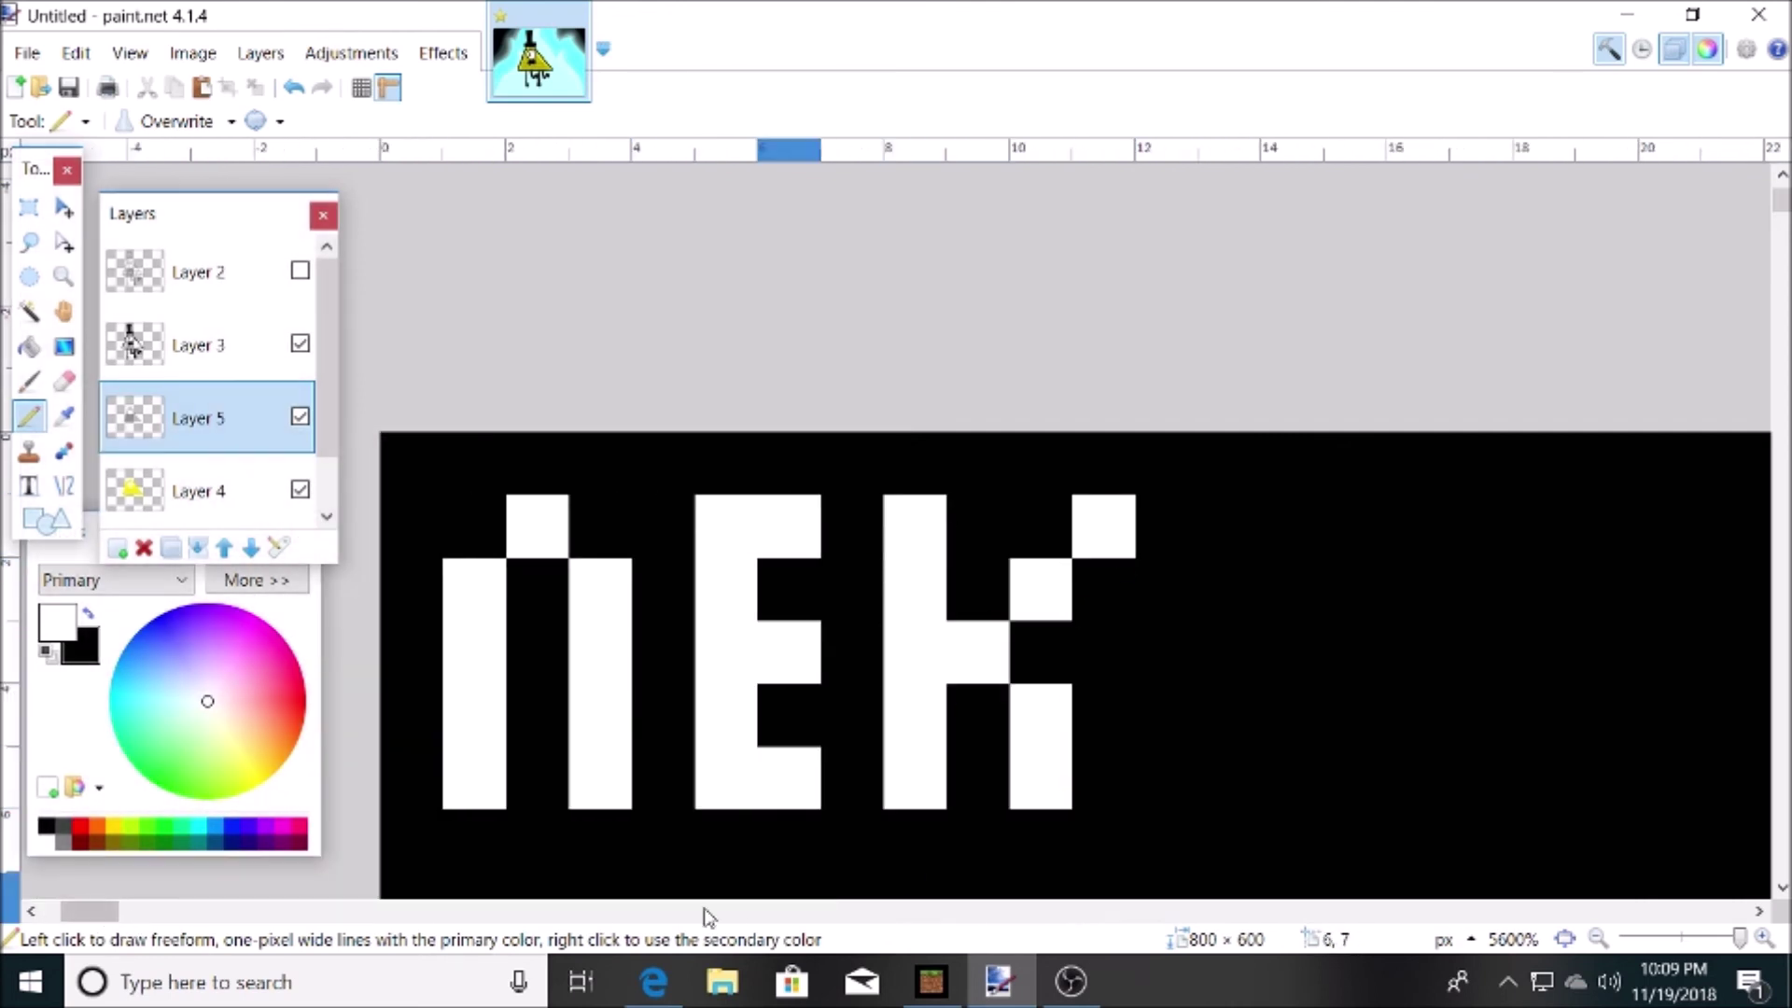
pyautogui.moveTo(105, 918); pyautogui.dragTo(120, 918)
pyautogui.moveTo(685, 527); pyautogui.dragTo(685, 588)
pyautogui.moveTo(560, 710); pyautogui.dragTo(560, 784)
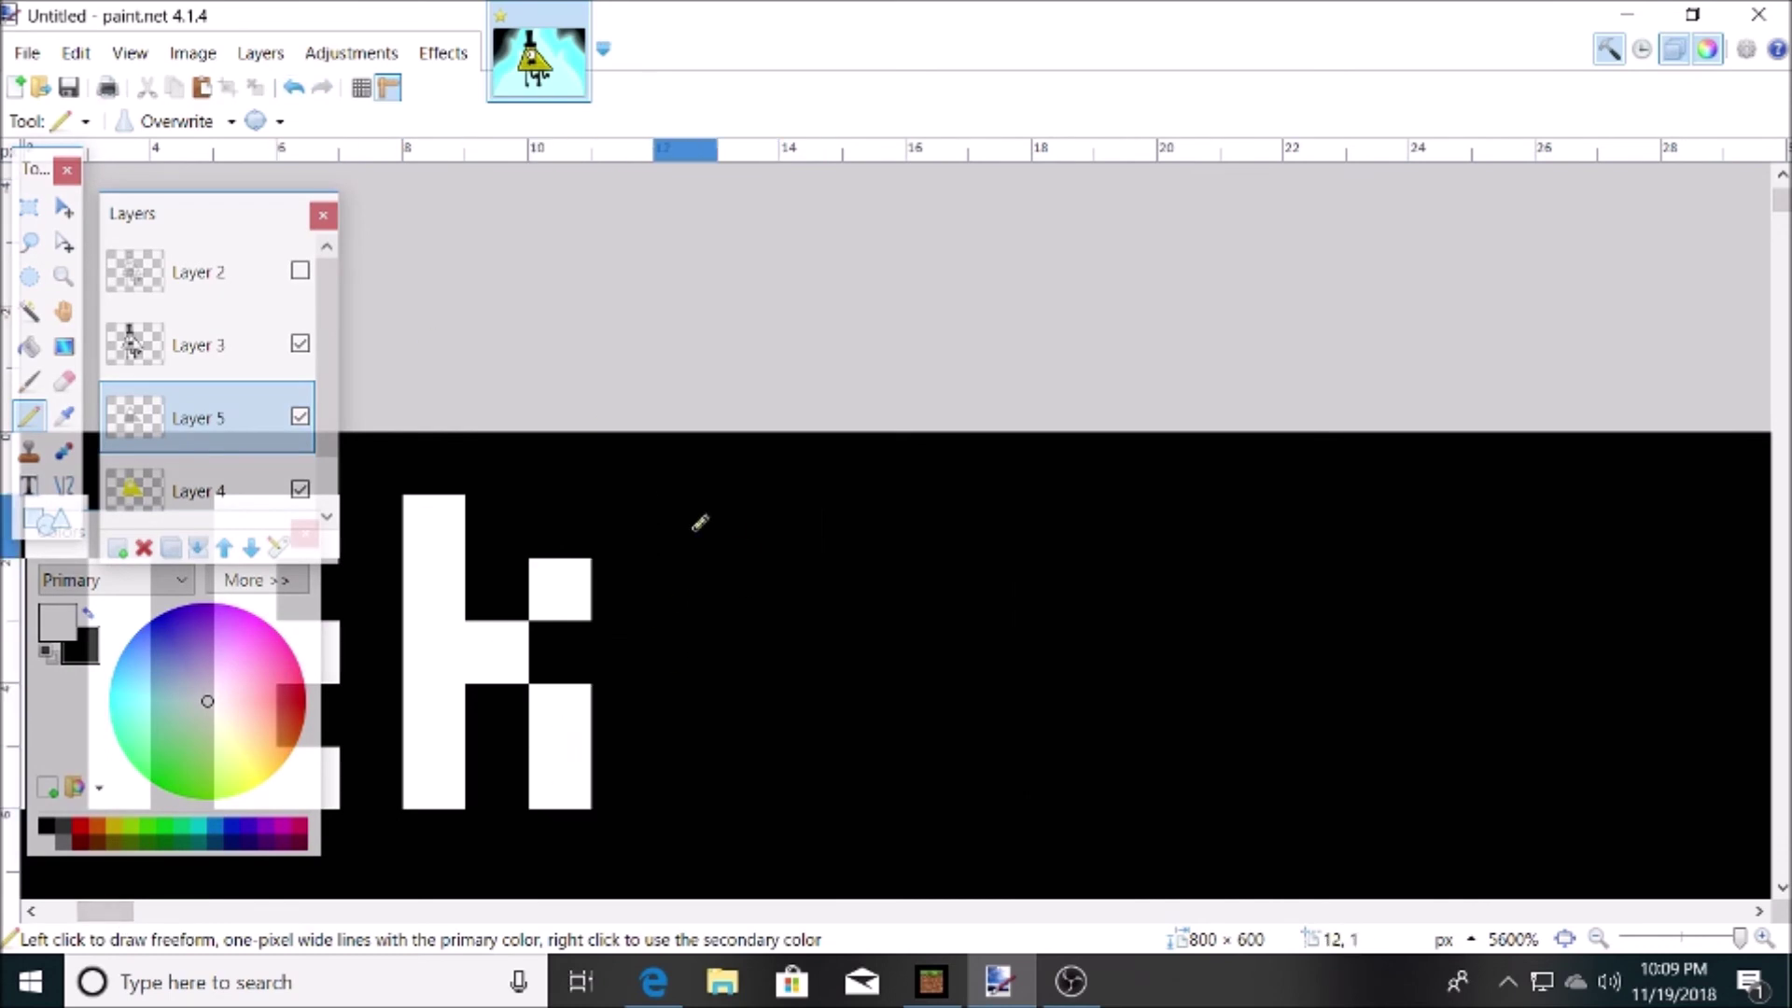